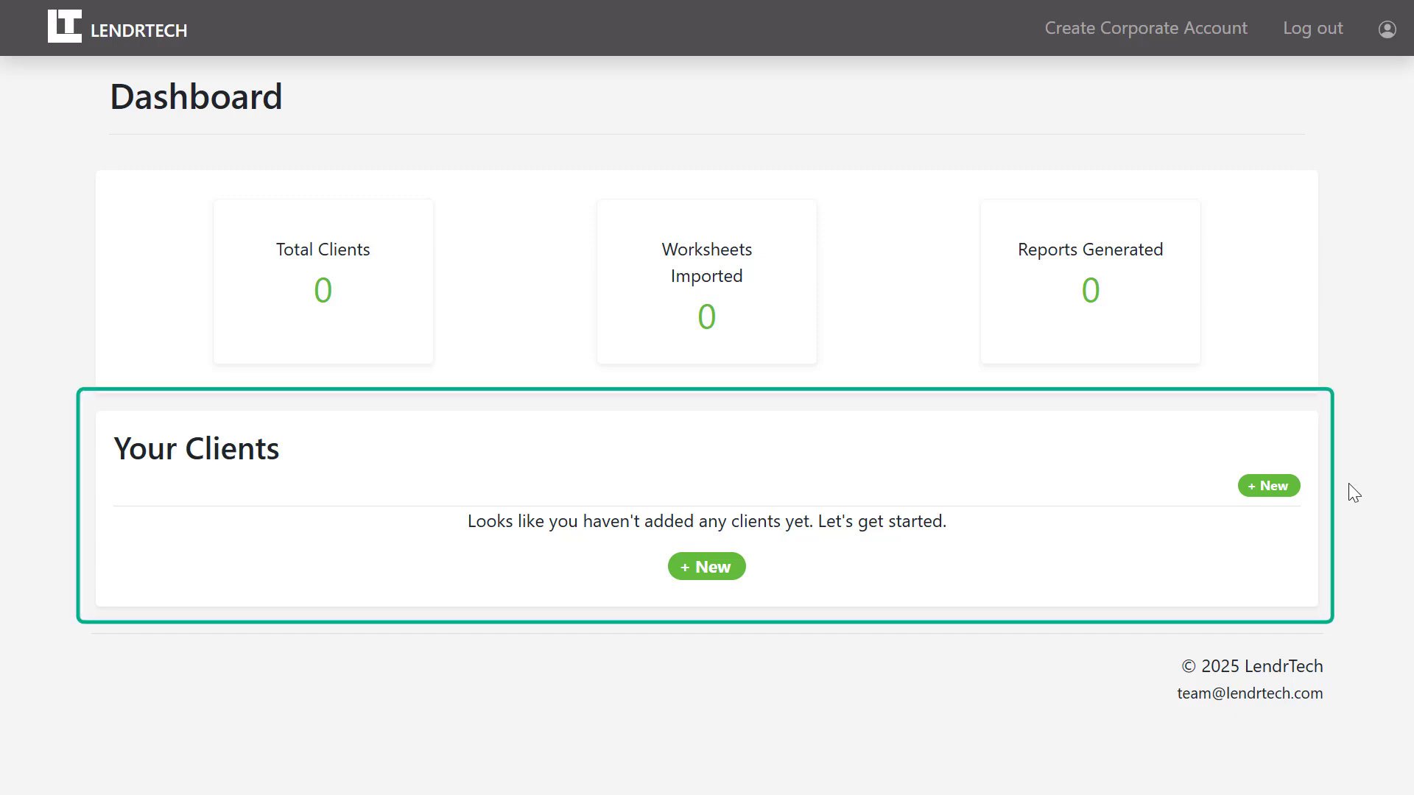
# Start a new client and enter the client's name, address, city and state.
pyautogui.click(1263, 490)
pyautogui.click(739, 167)
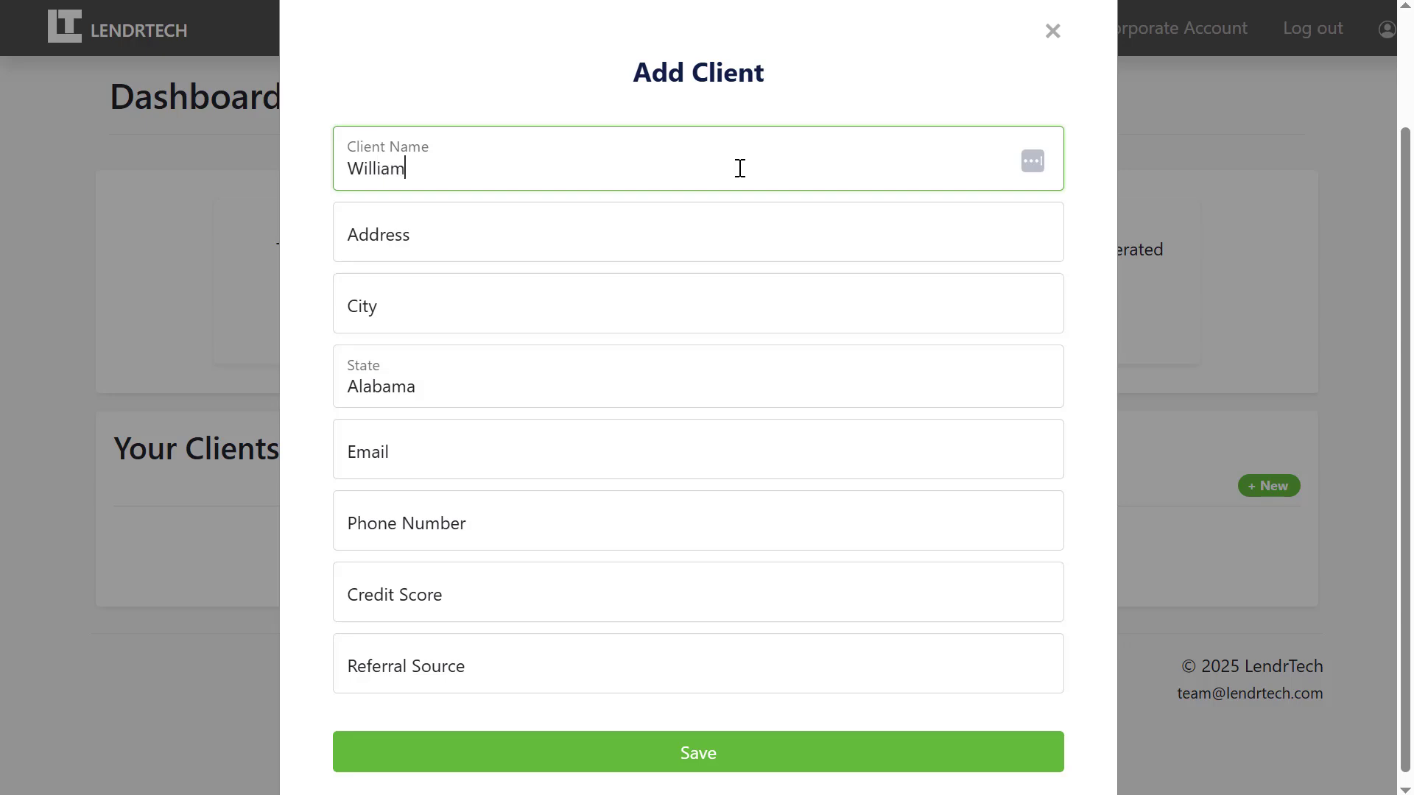
pyautogui.press('Tab')
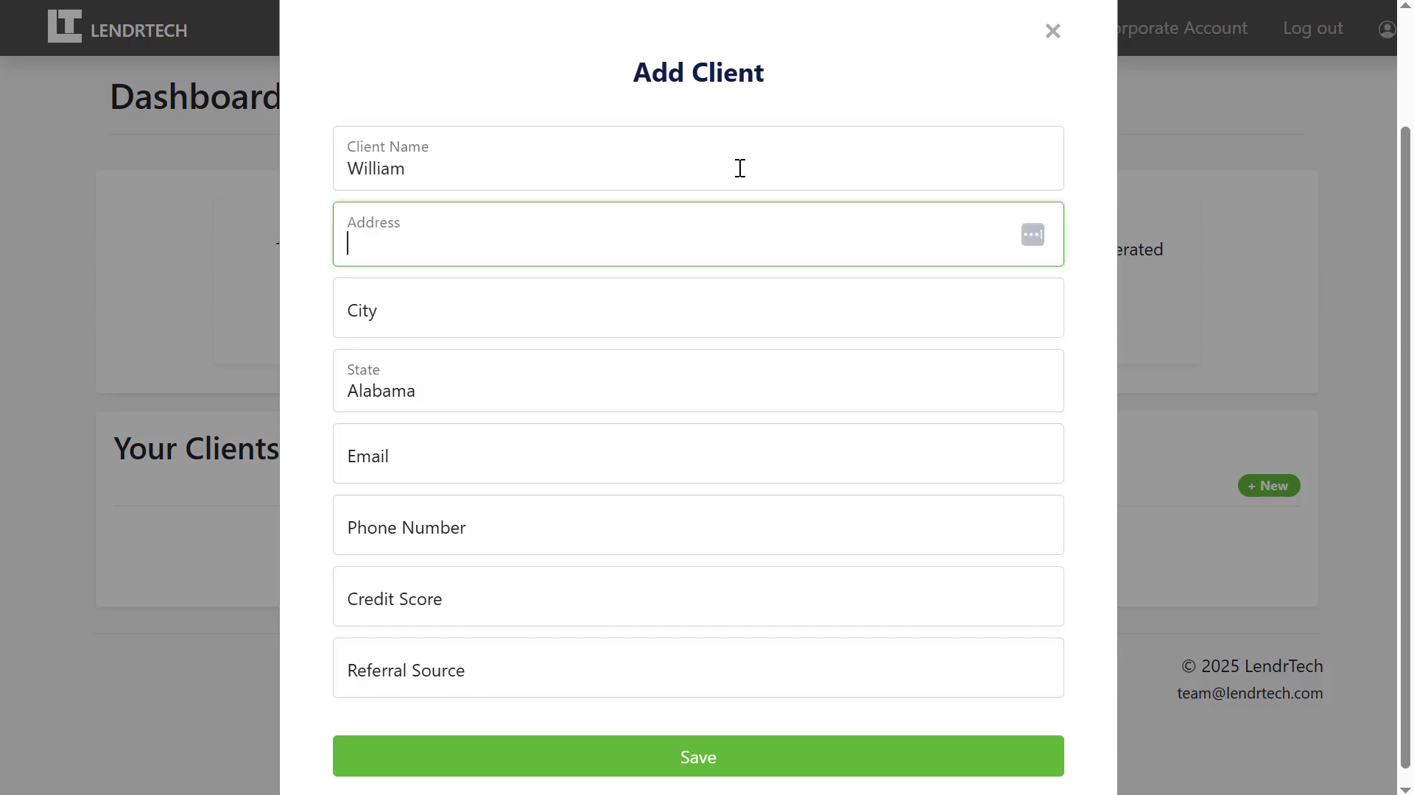
pyautogui.press('Tab')
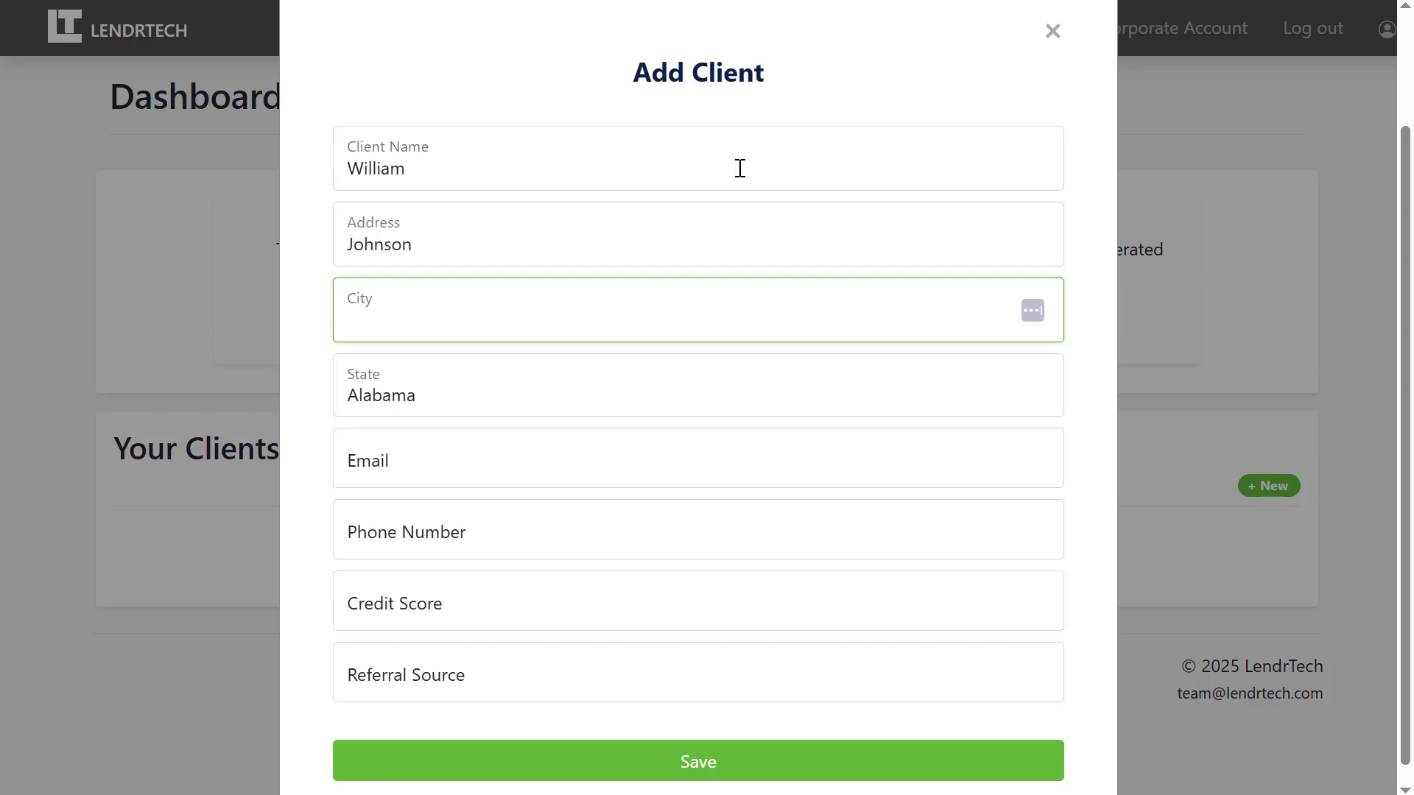
pyautogui.write('Test City')
pyautogui.press('Tab')
pyautogui.write('Utah')
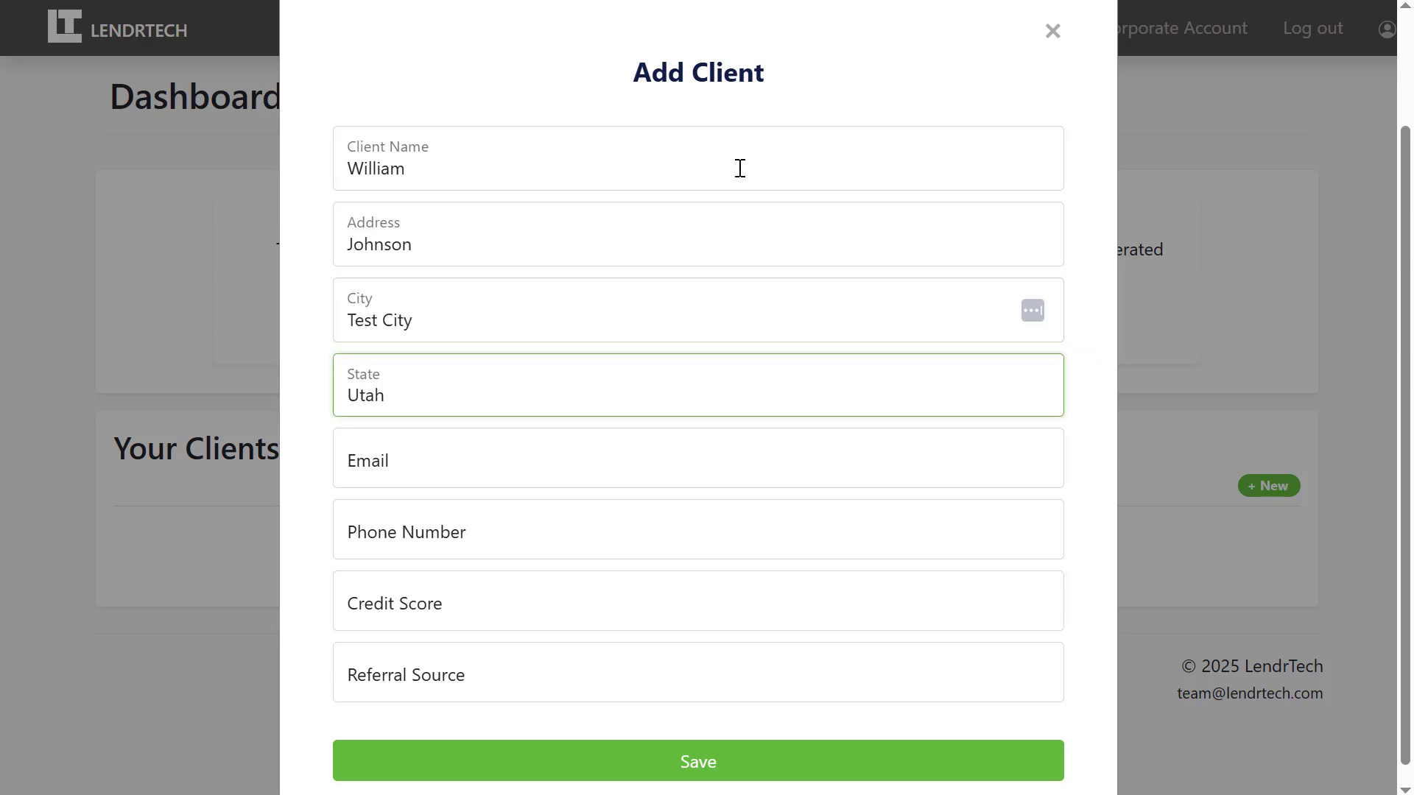
pyautogui.press('Tab')
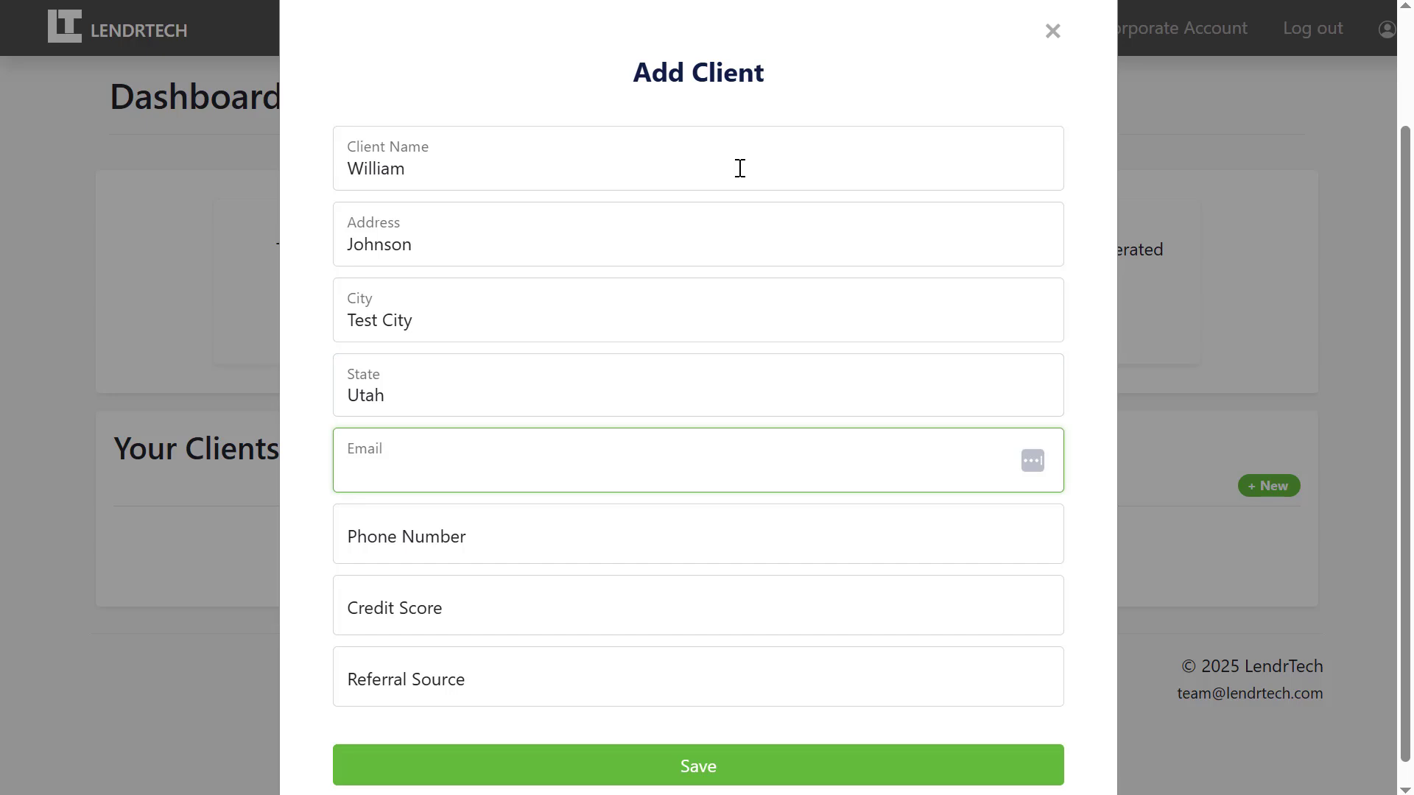
# Add the client's email and phone, credit score 760 and referral source Lead, then save.
pyautogui.write('c@c.com')
pyautogui.press('Tab')
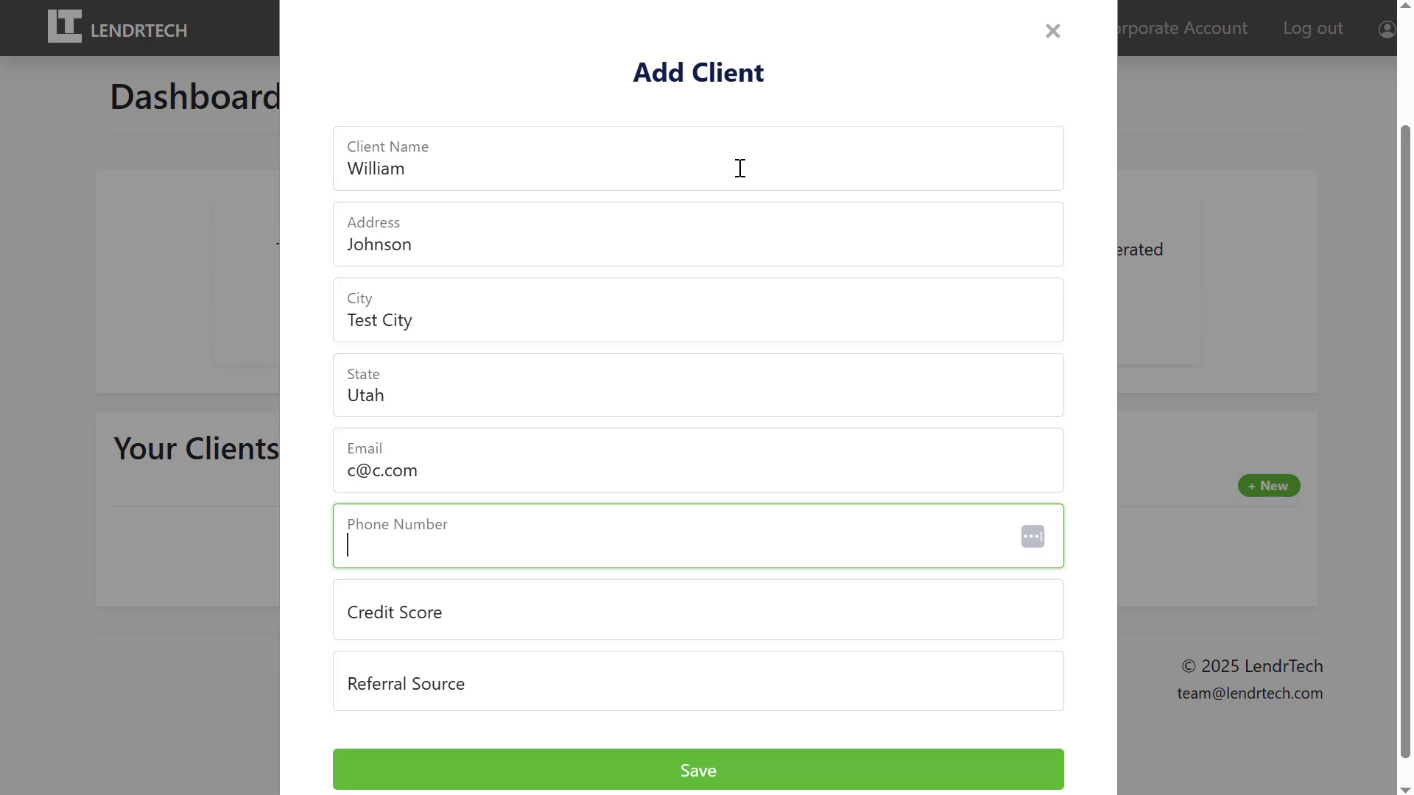
pyautogui.write('9999999')
pyautogui.press('Tab')
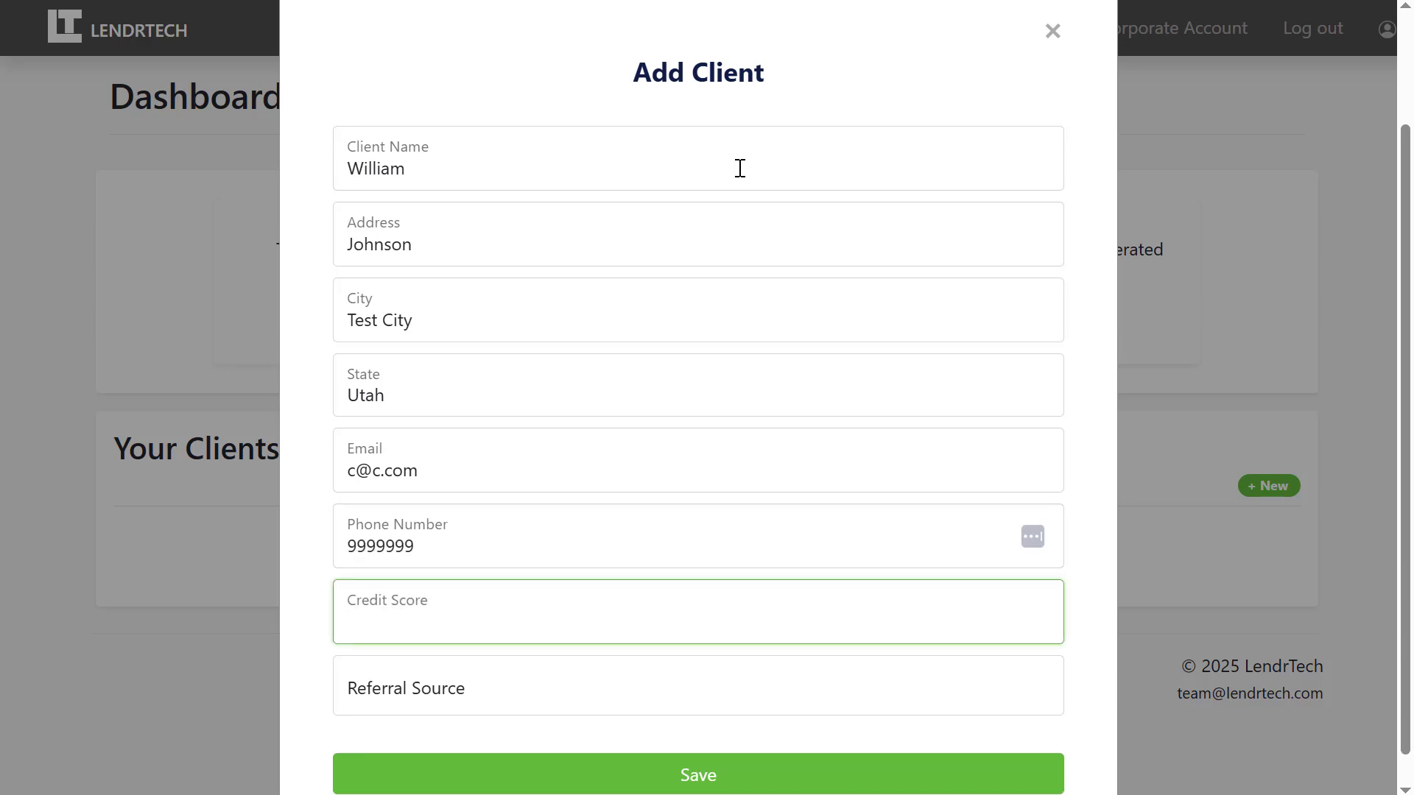
pyautogui.write('760')
pyautogui.press('Tab')
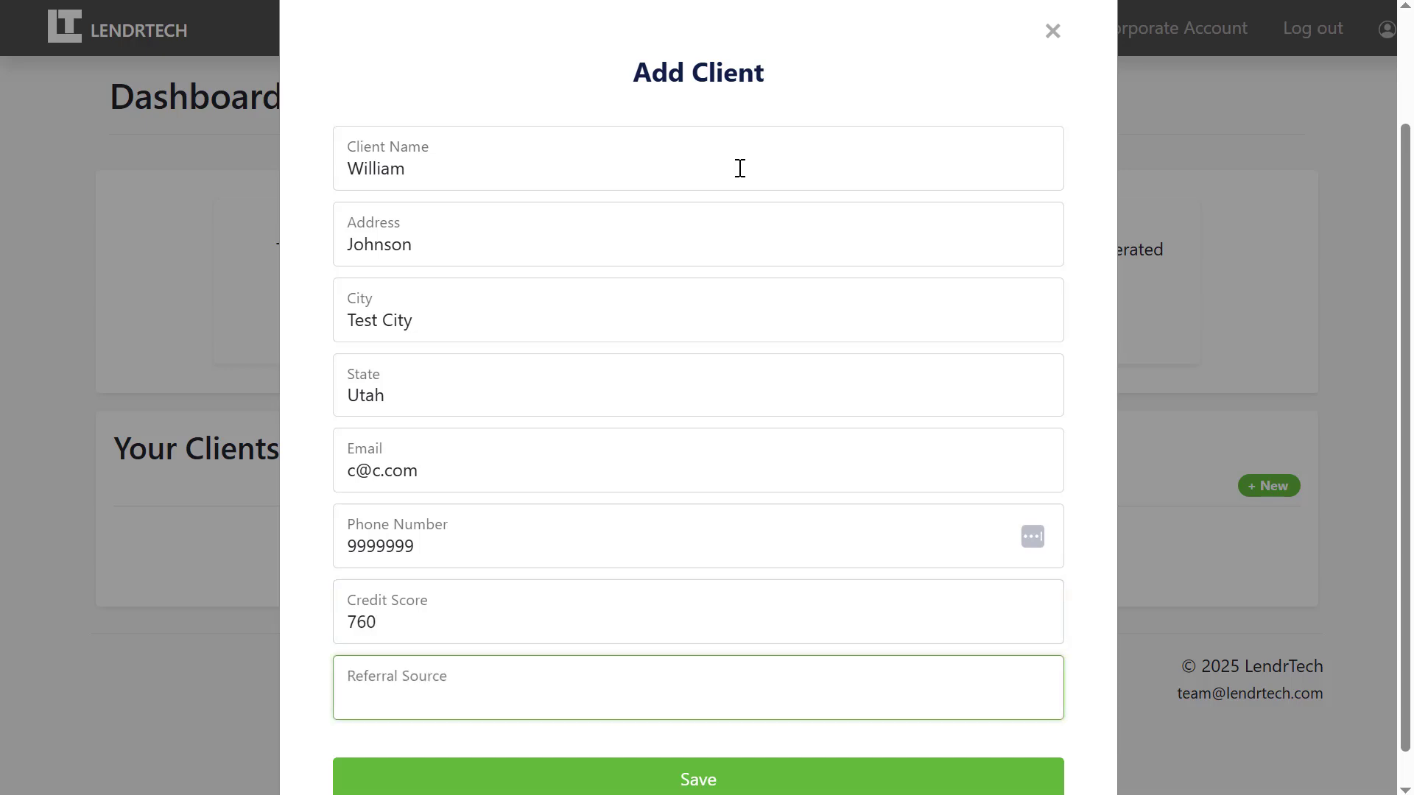
pyautogui.write('Lead')
pyautogui.press('Tab')
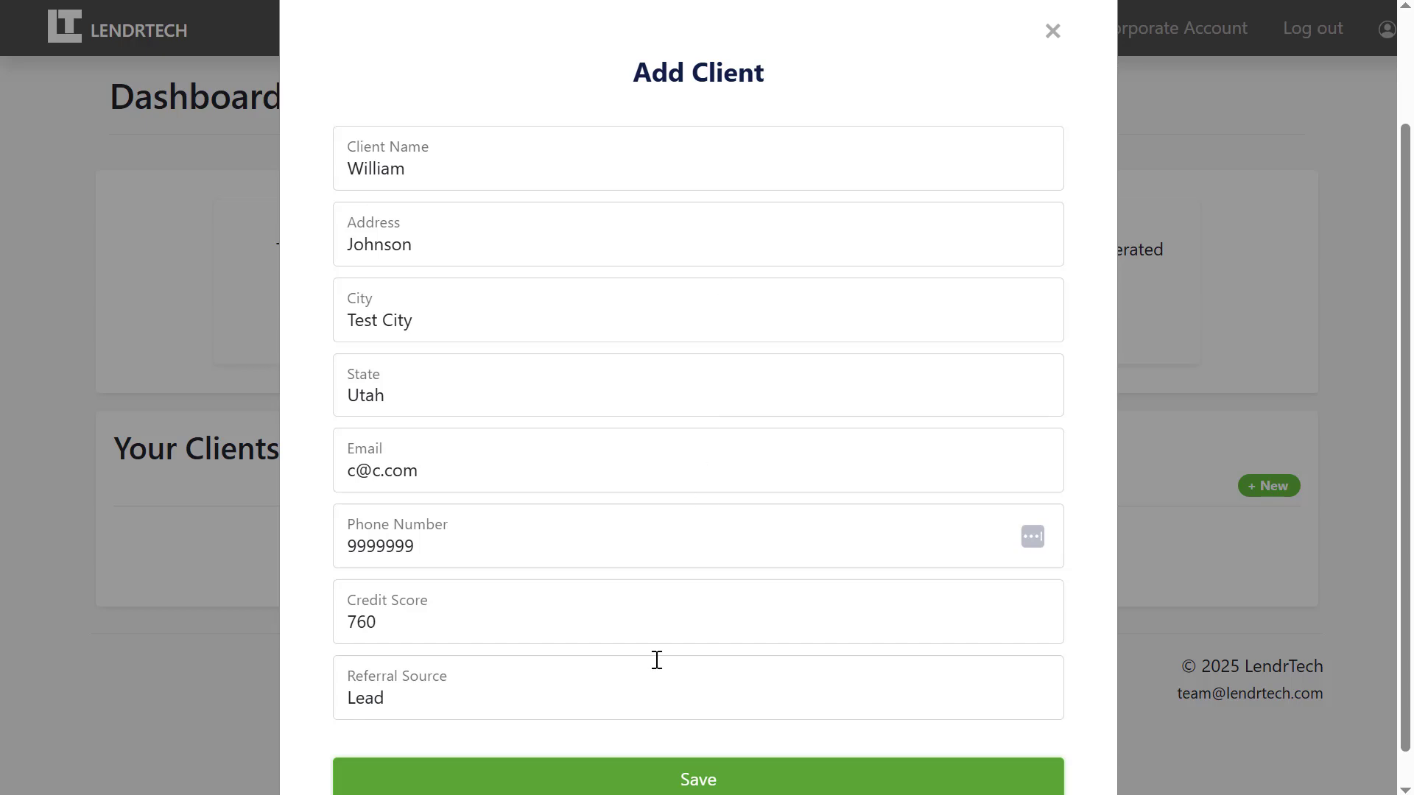
pyautogui.click(693, 779)
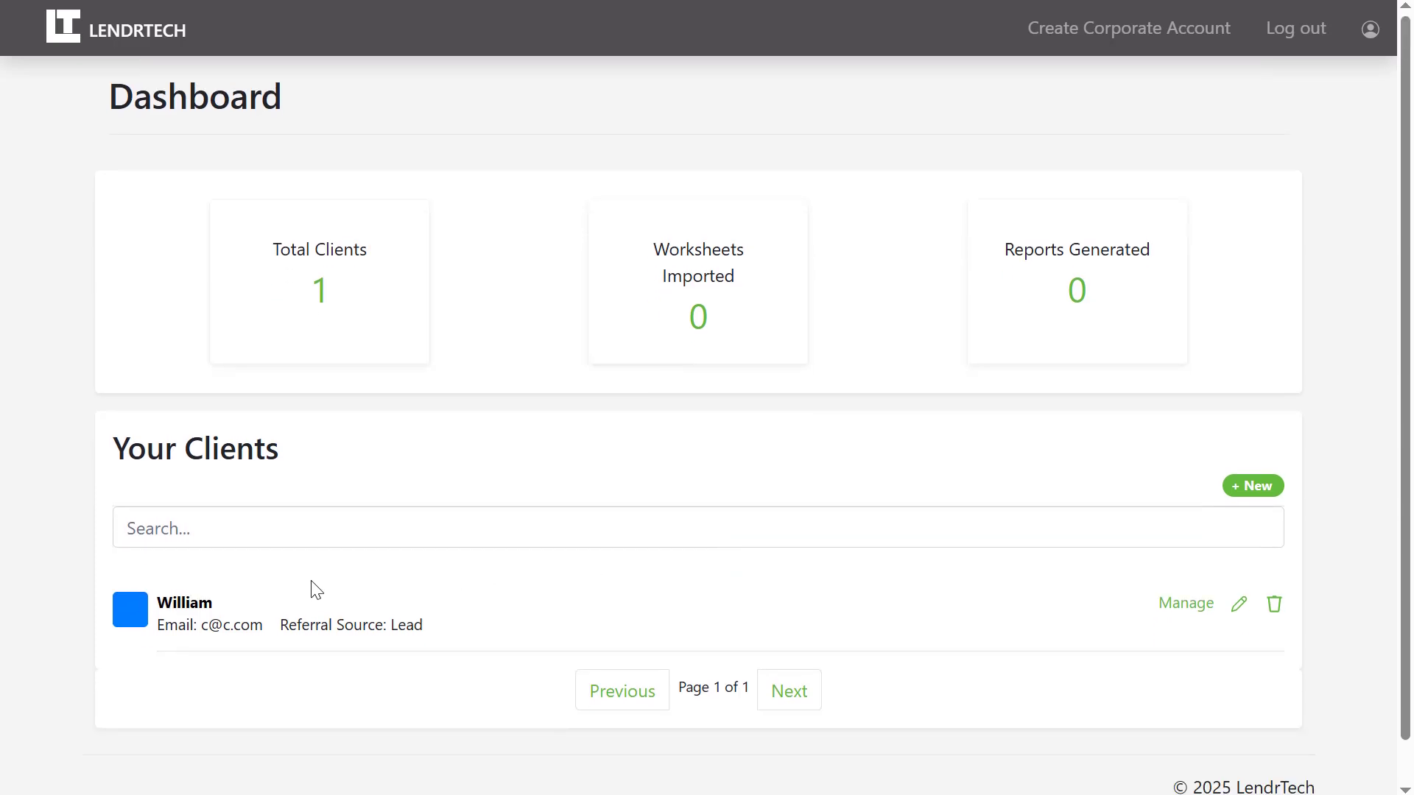
# Open the new client's page and cancel out of its edit form.
pyautogui.click(183, 617)
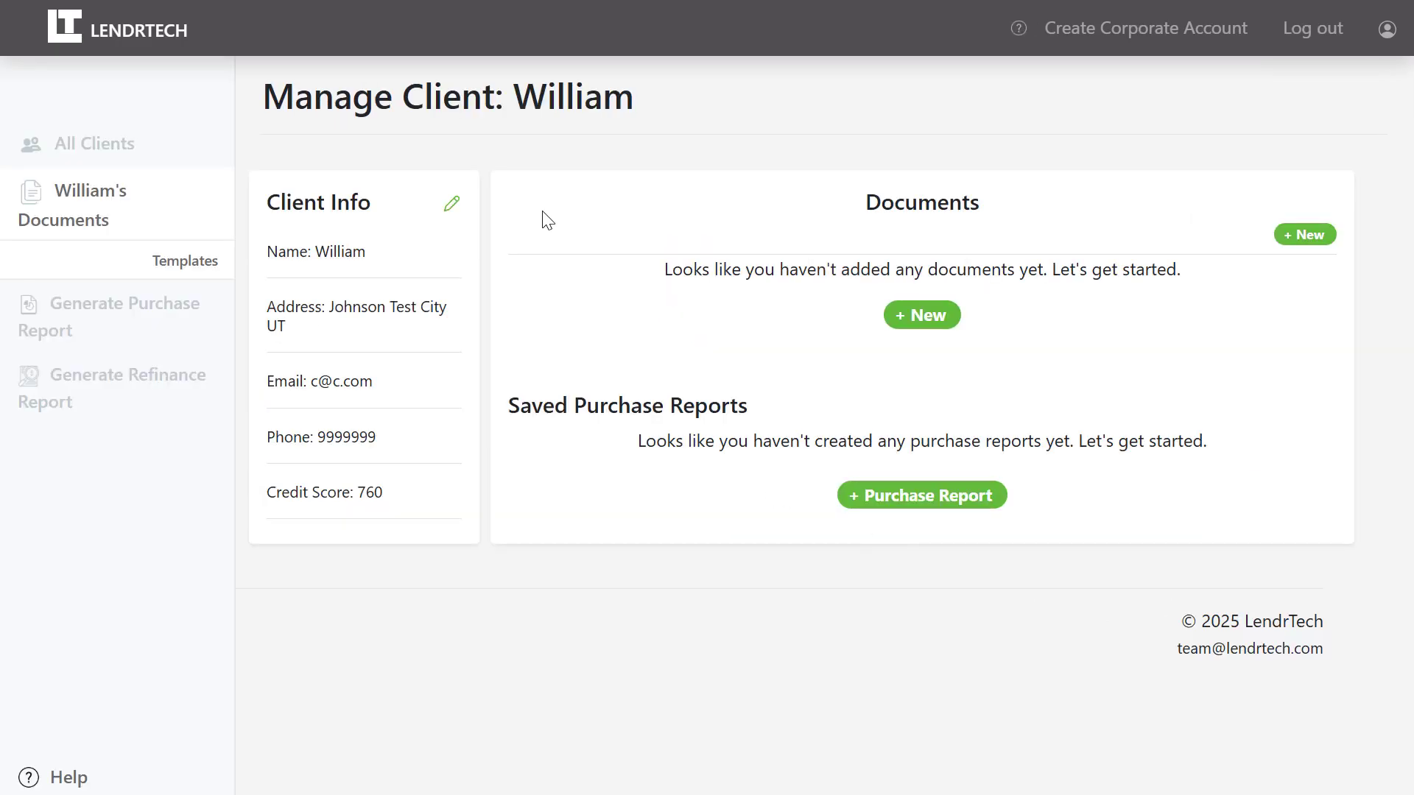
pyautogui.click(452, 207)
pyautogui.scroll(-2, 450, 212)
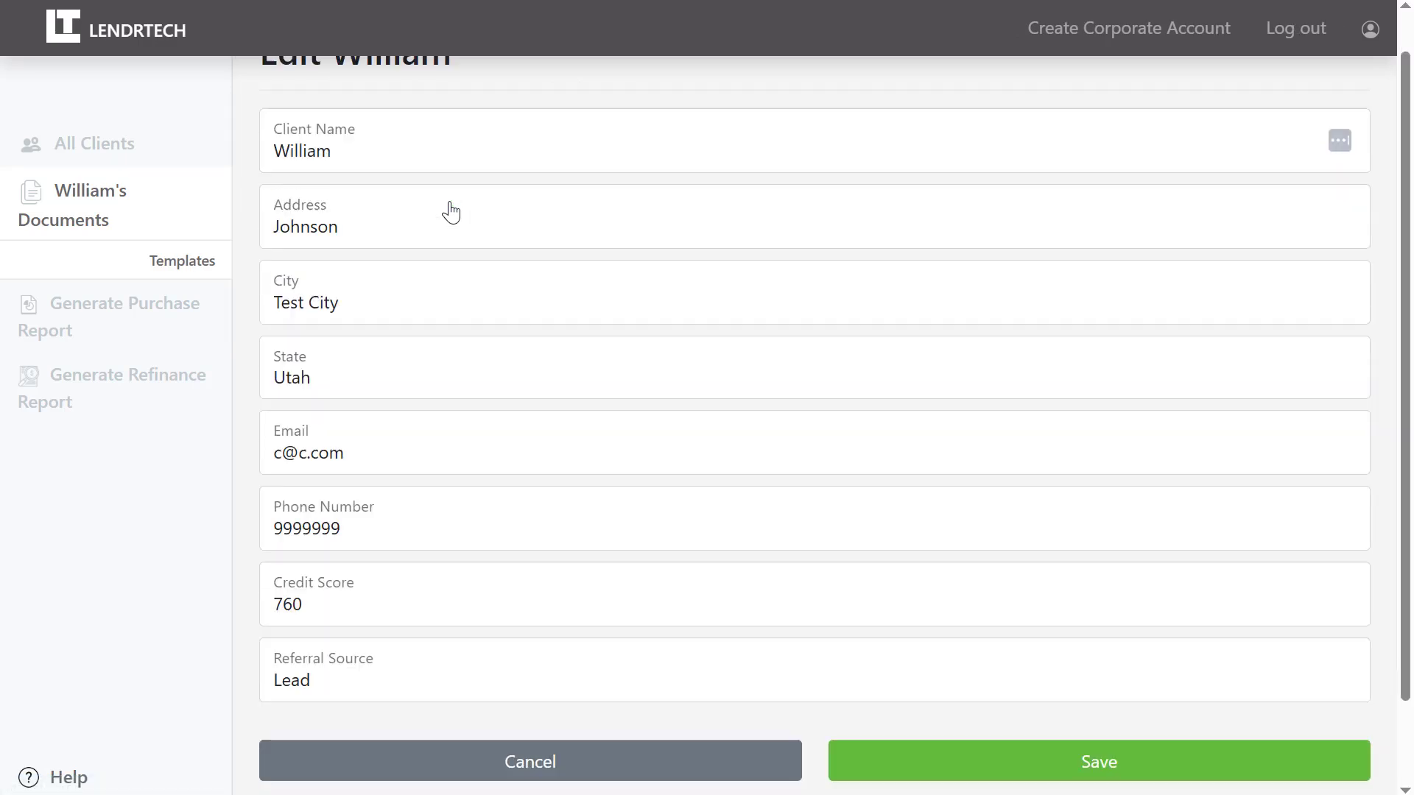
pyautogui.click(507, 669)
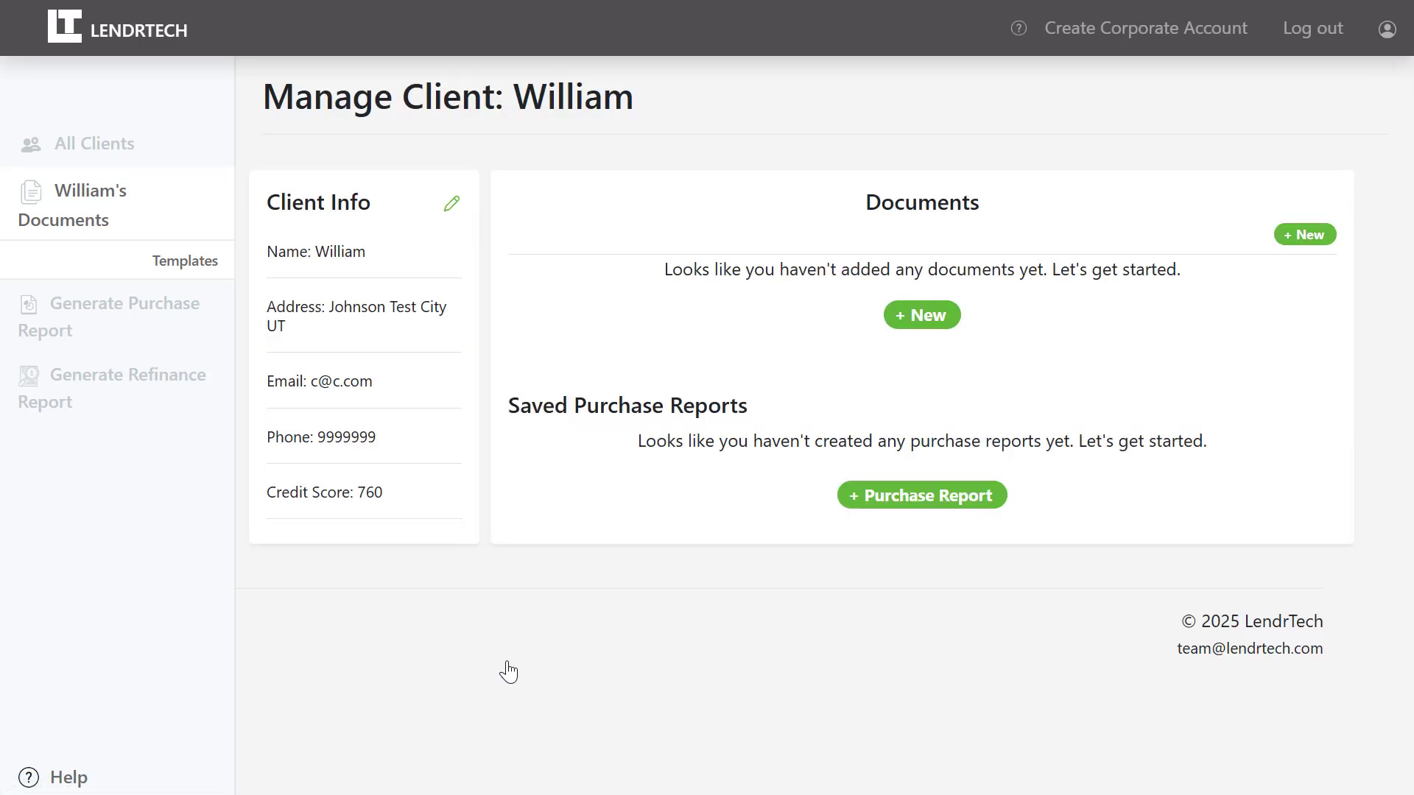
# Begin a new document and choose to import the closing cost worksheet from a PDF.
pyautogui.click(917, 318)
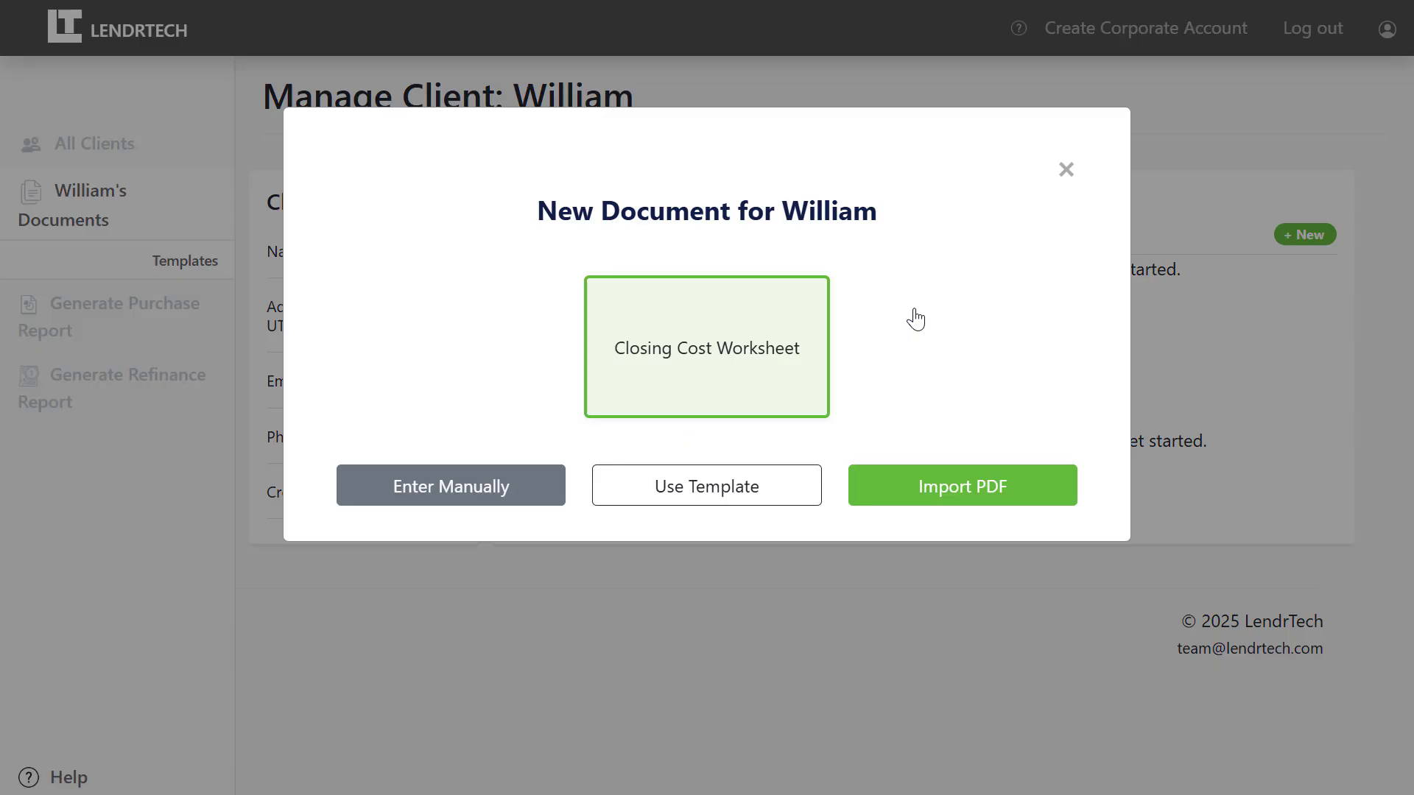
pyautogui.click(495, 487)
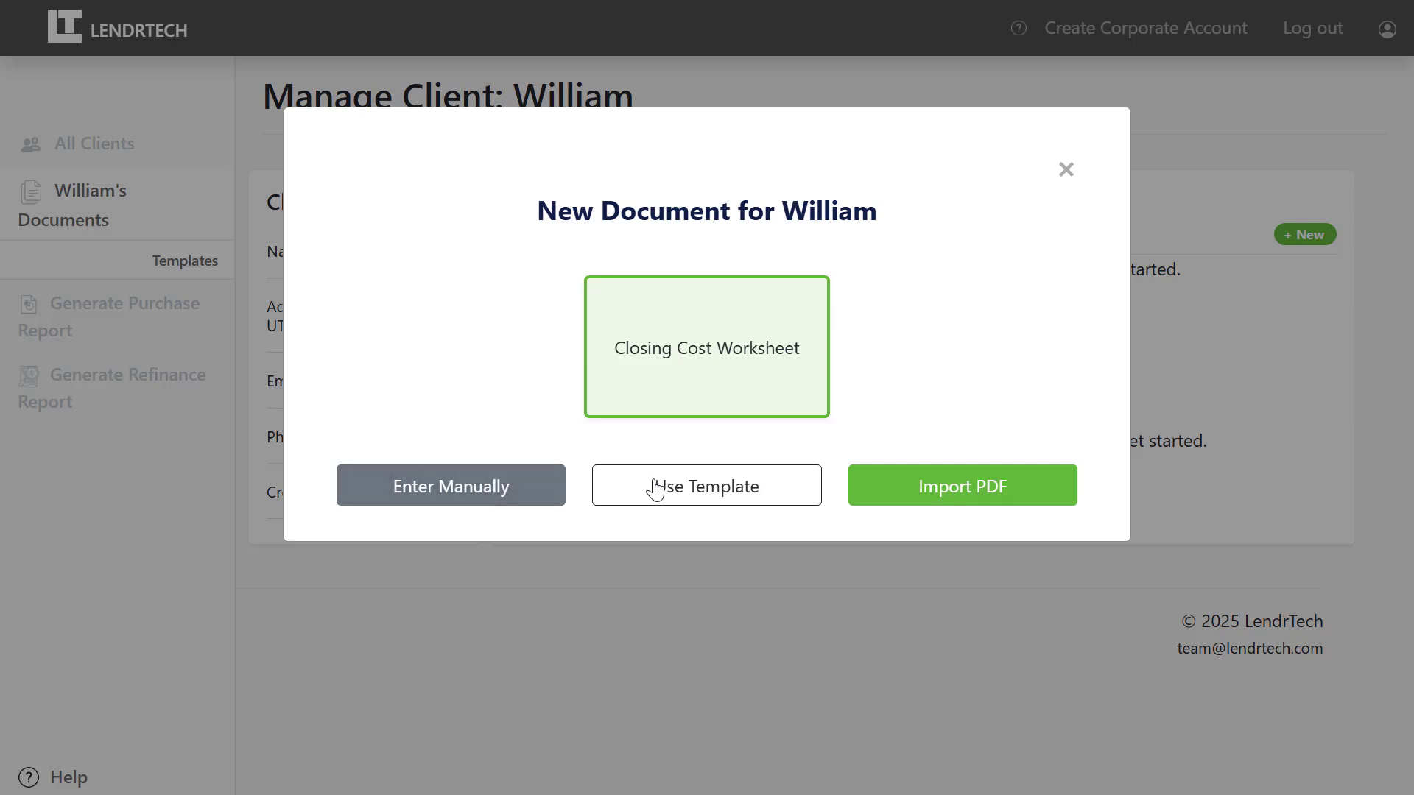
pyautogui.click(889, 502)
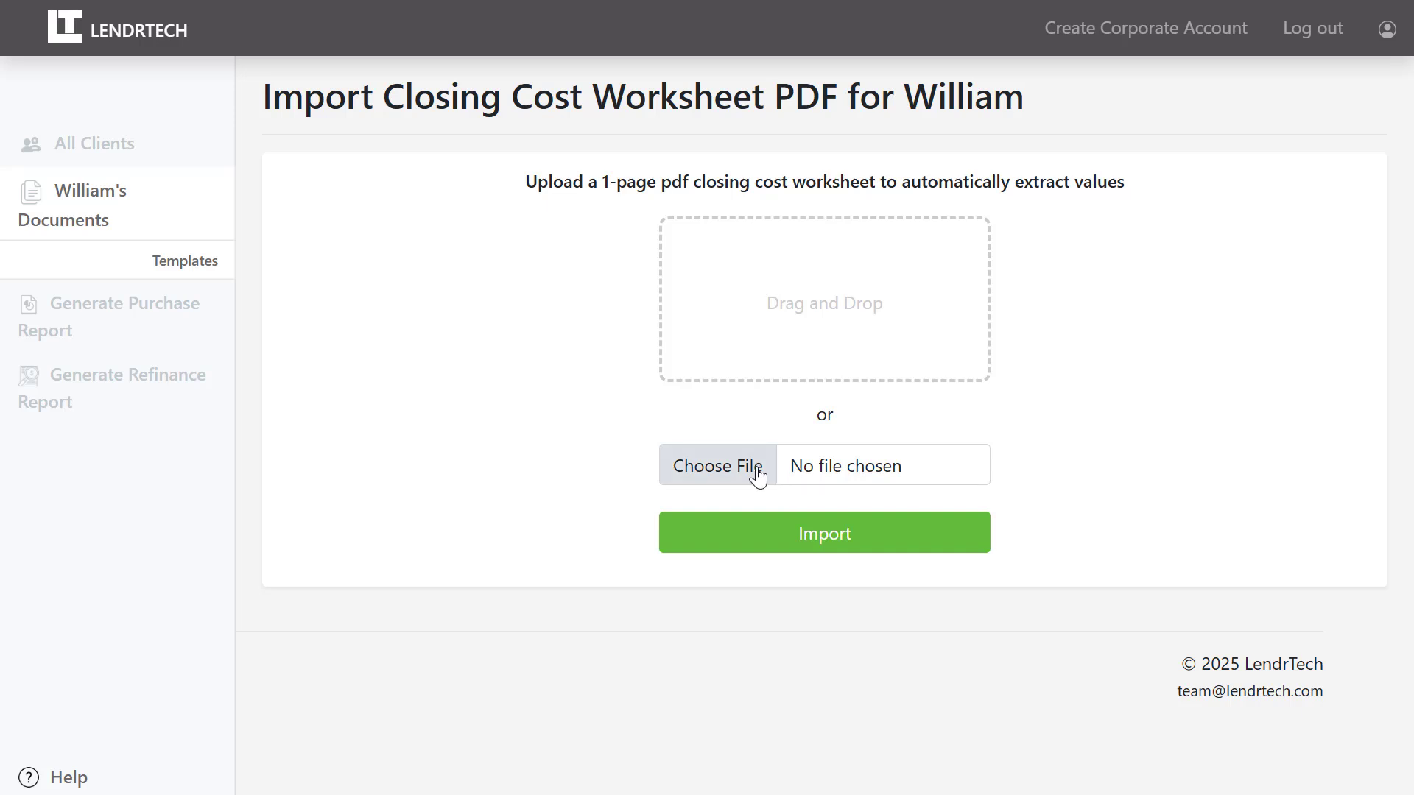
# Select the 'Closing Cost Worksheet Example FHA without MI' PDF and import it.
pyautogui.click(758, 477)
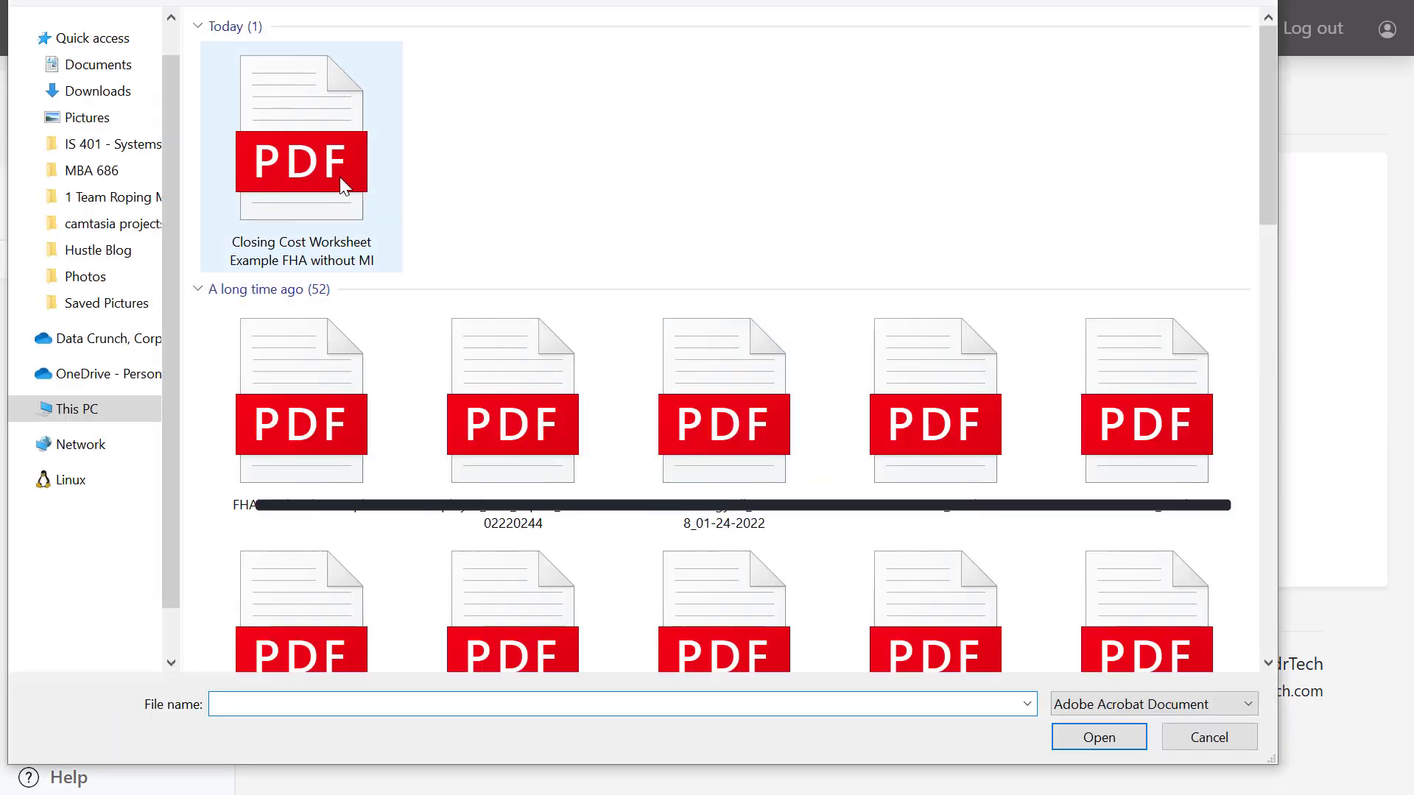
pyautogui.click(345, 196)
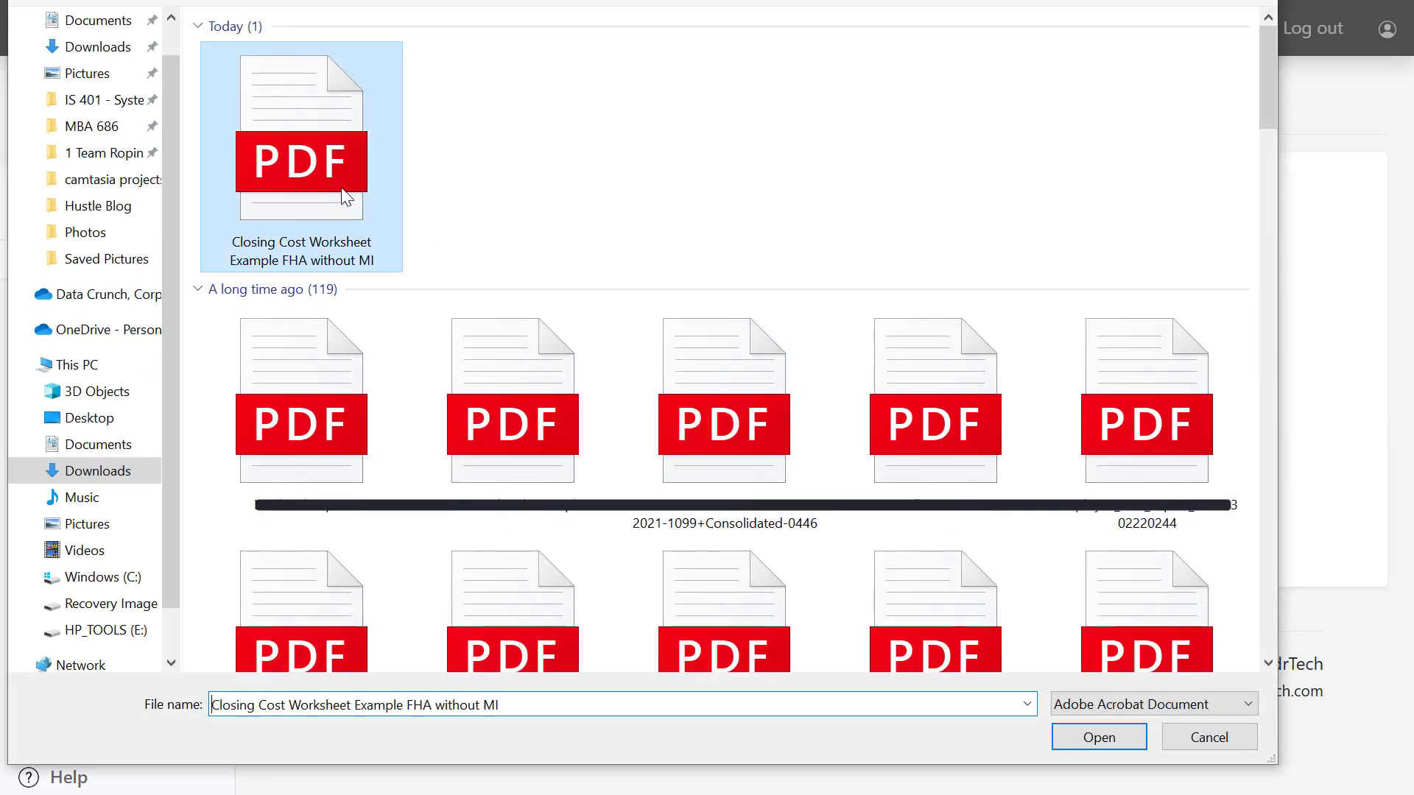
pyautogui.click(1100, 739)
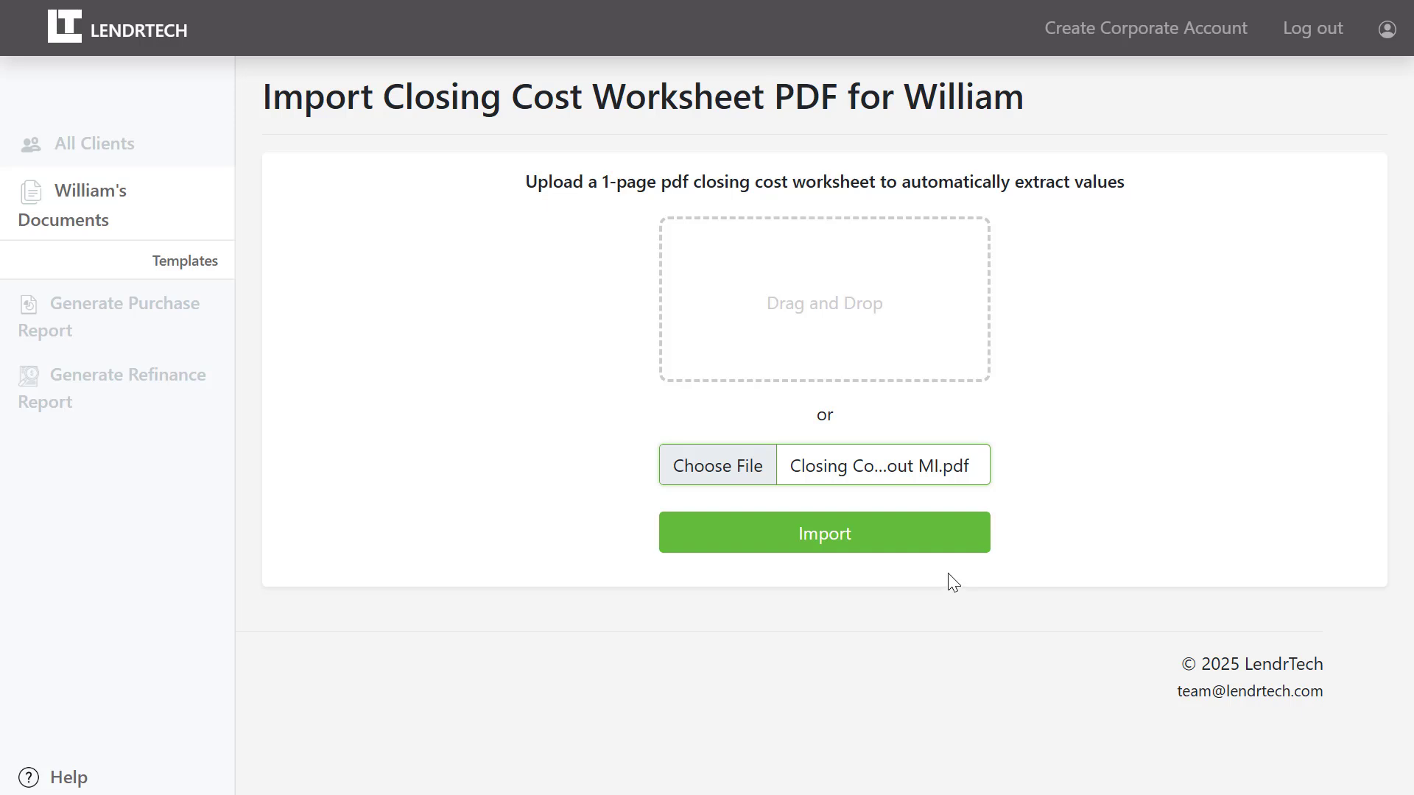
pyautogui.click(869, 544)
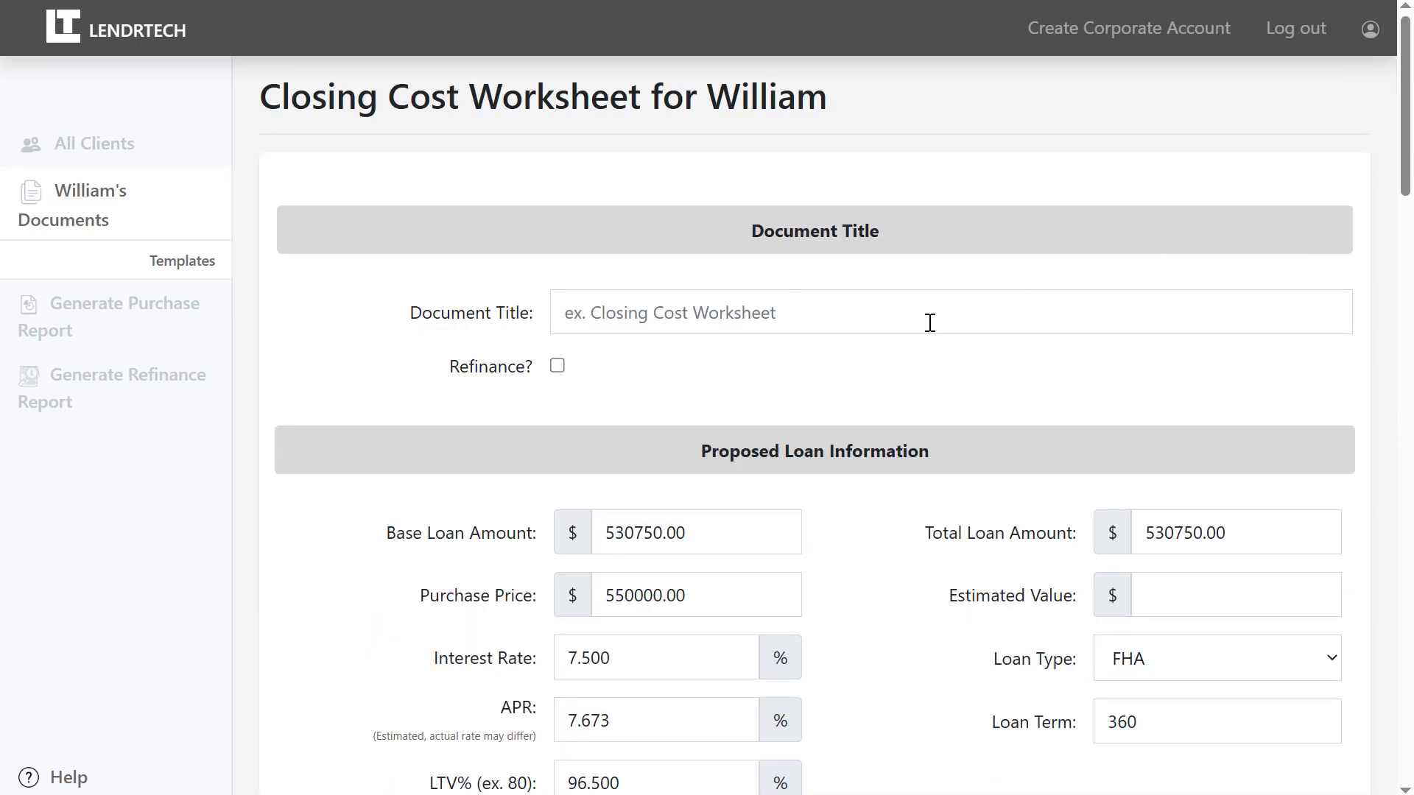
# Title the worksheet 'FHA Example' and change the interest rate to 7.460%.
pyautogui.click(928, 319)
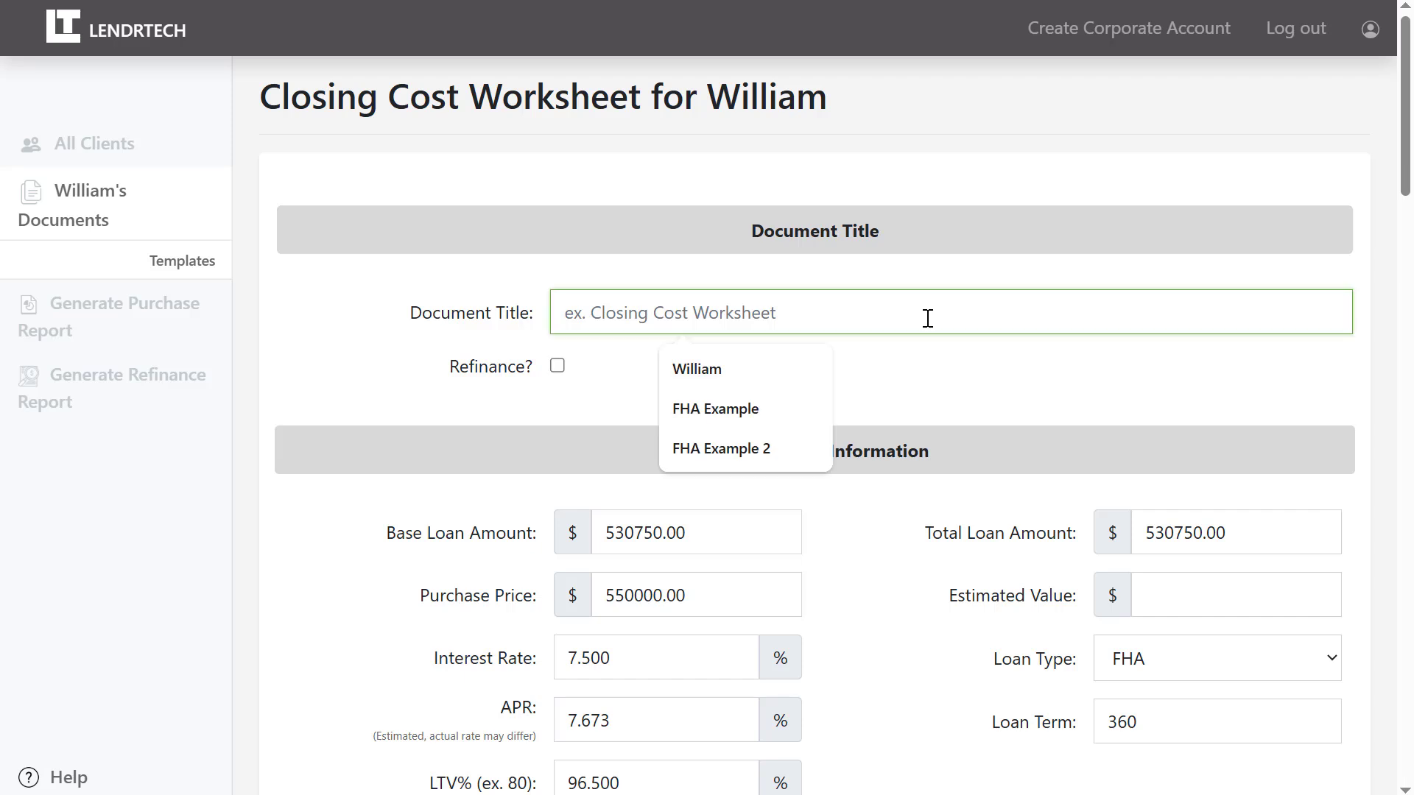
pyautogui.click(755, 406)
pyautogui.click(776, 397)
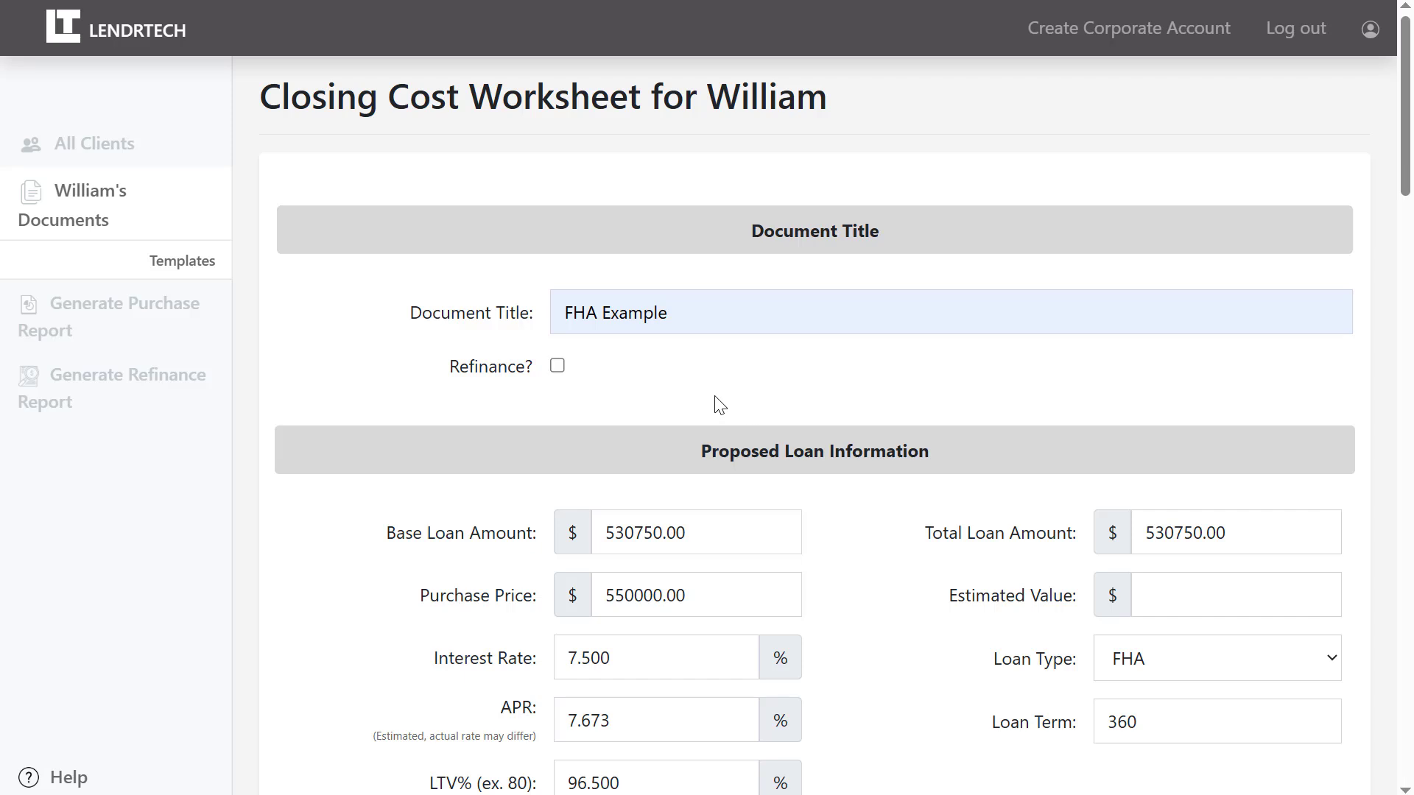
pyautogui.moveTo(1401, 147); pyautogui.dragTo(1401, 194)
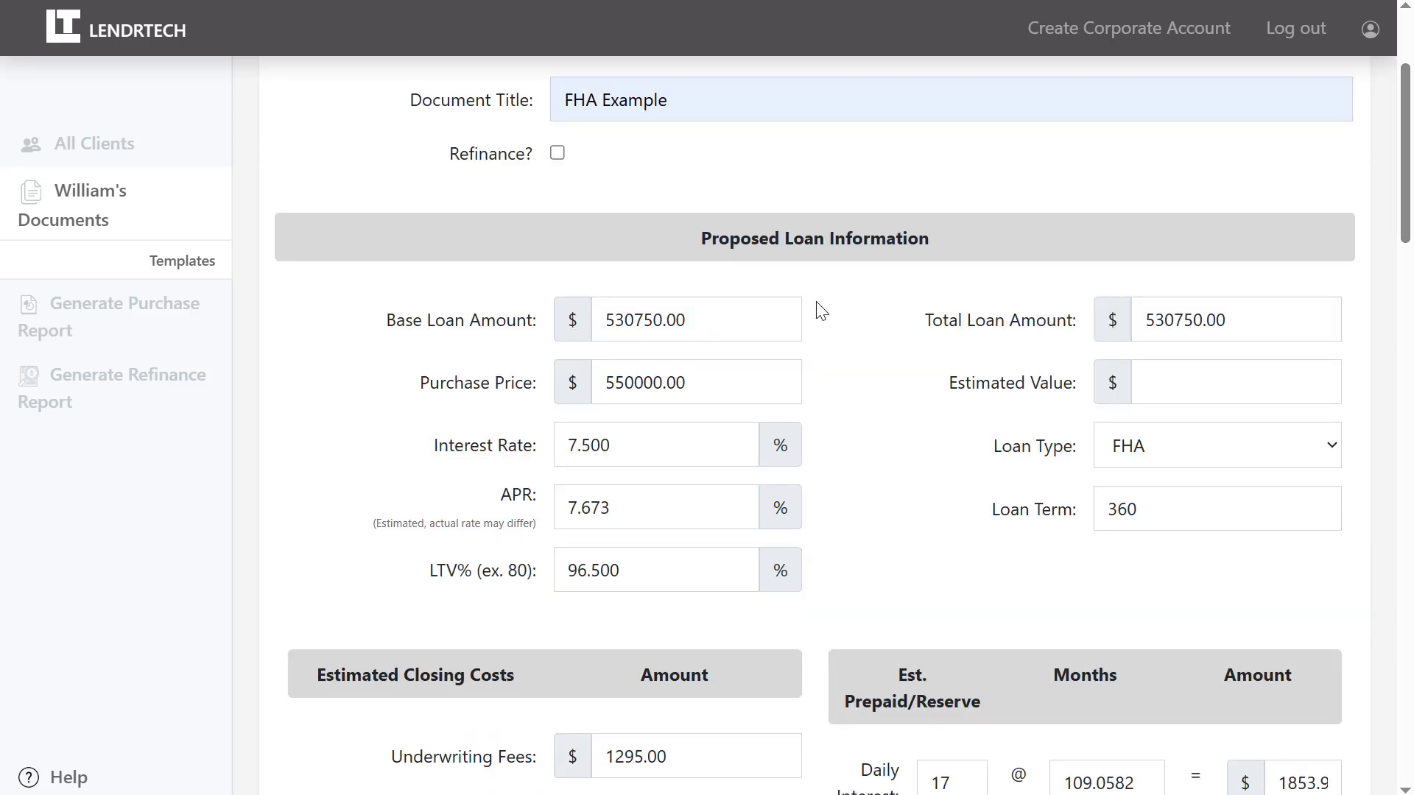
pyautogui.click(590, 449)
pyautogui.press('Right')
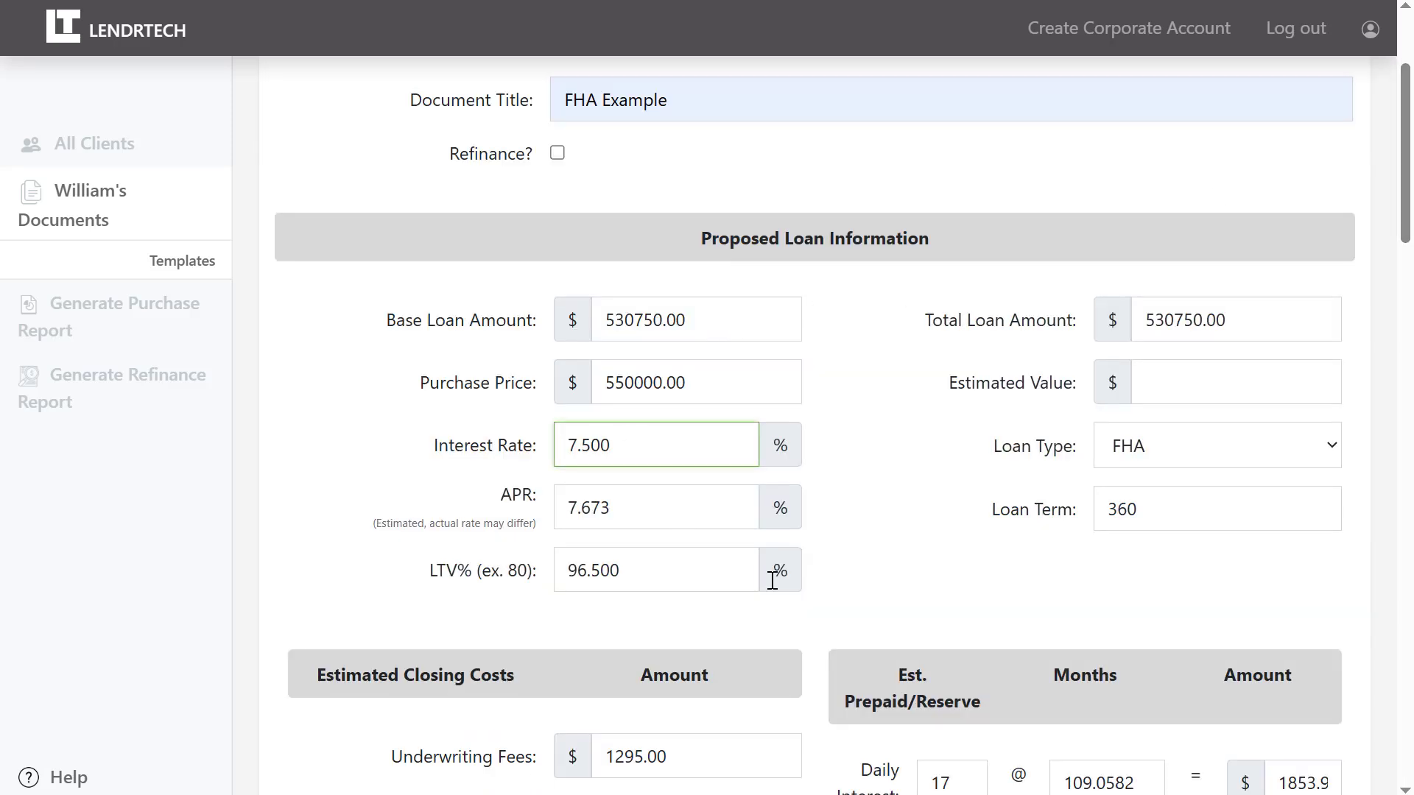
pyautogui.press('BackSpace')
pyautogui.press('BackSpace')
pyautogui.press('BackSpace')
pyautogui.write('46')
pyautogui.press('Tab')
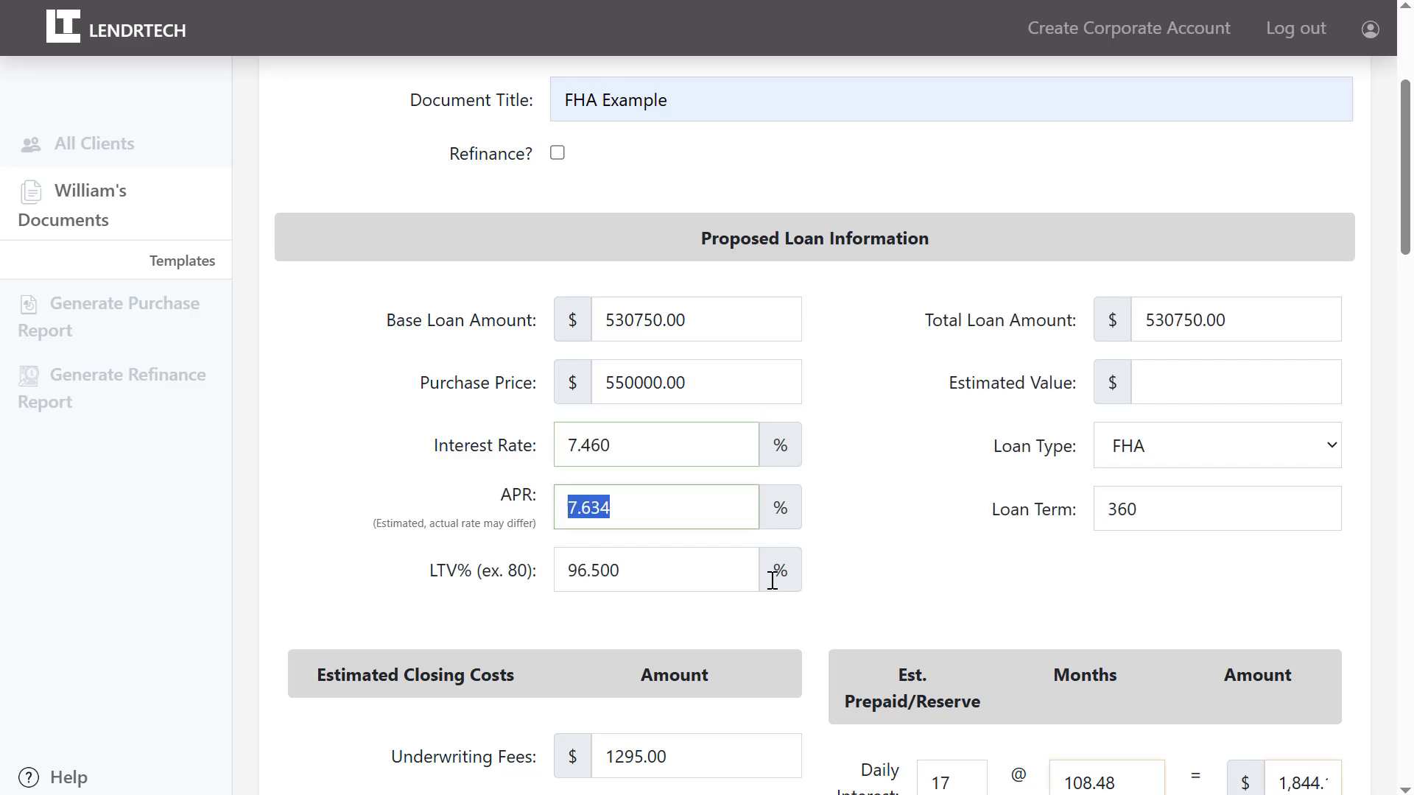
# Set the base loan amount to 525,000.00.
pyautogui.click(621, 324)
pyautogui.press('BackSpace')
pyautogui.press('BackSpace')
pyautogui.press('BackSpace')
pyautogui.press('BackSpace')
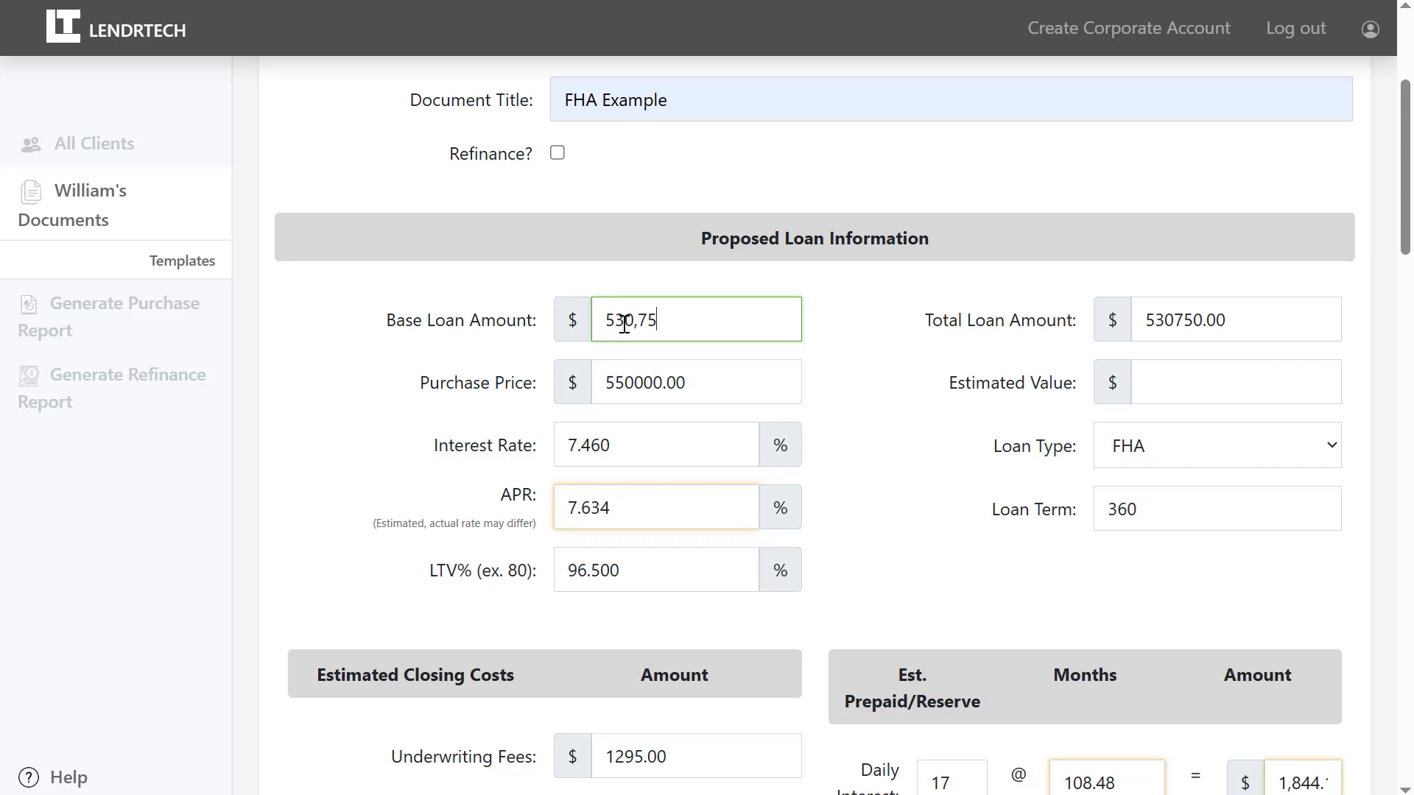
pyautogui.press('BackSpace')
pyautogui.press('BackSpace')
pyautogui.press('BackSpace')
pyautogui.press('BackSpace')
pyautogui.press('BackSpace')
pyautogui.write('25000')
pyautogui.press('Tab')
# Change discount points from 0.994% to 1% of the loan amount and apply it.
pyautogui.scroll(-4, 1410, 309)
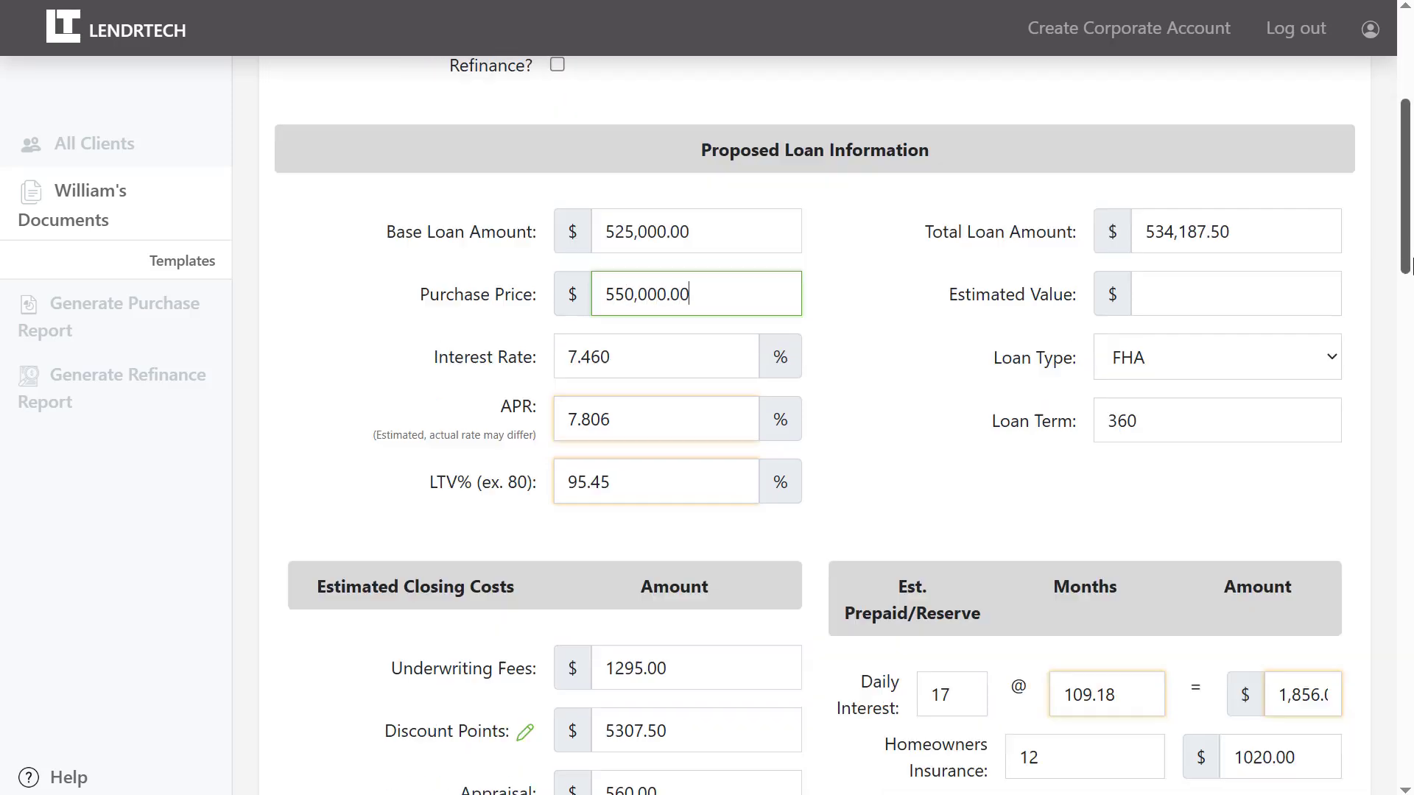
pyautogui.scroll(-1, 1409, 309)
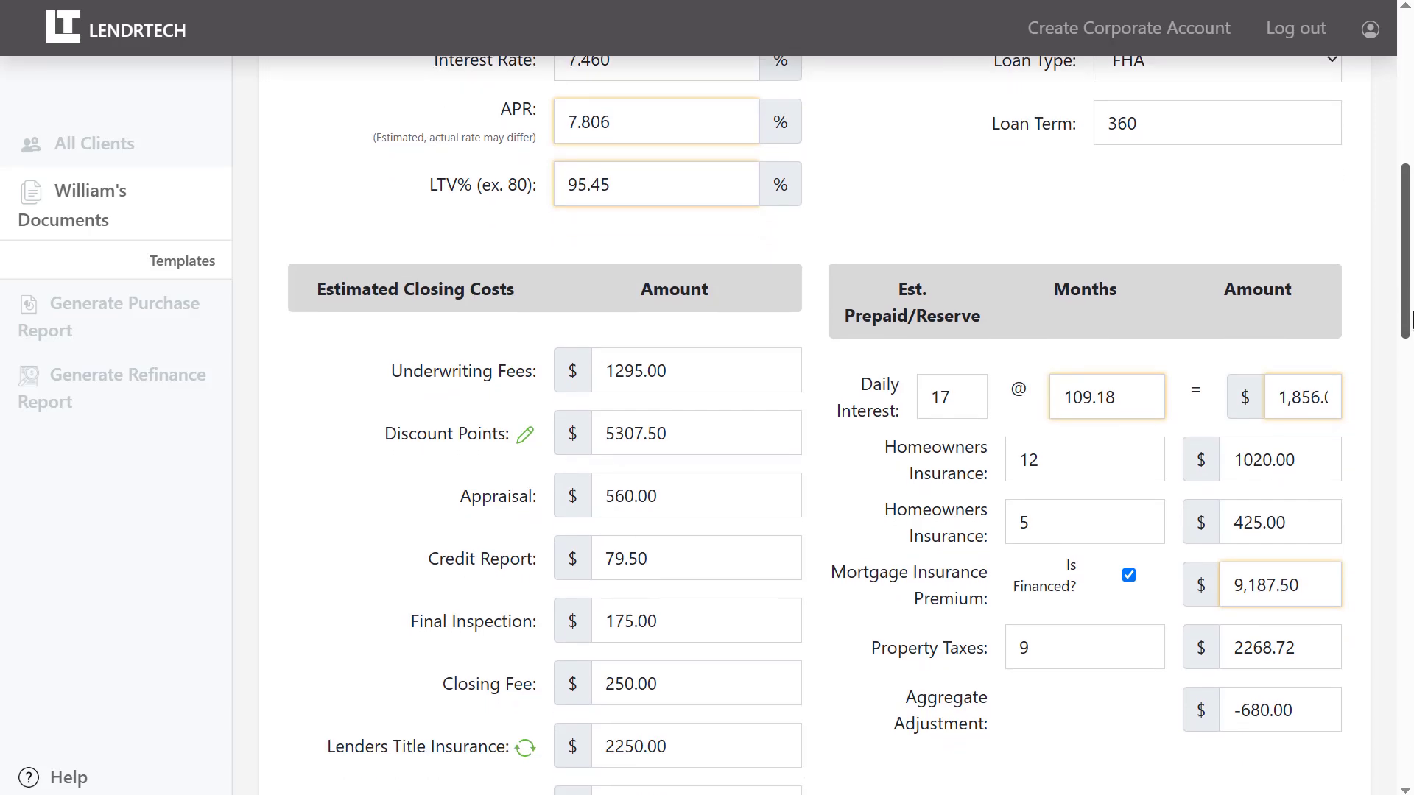
pyautogui.click(525, 439)
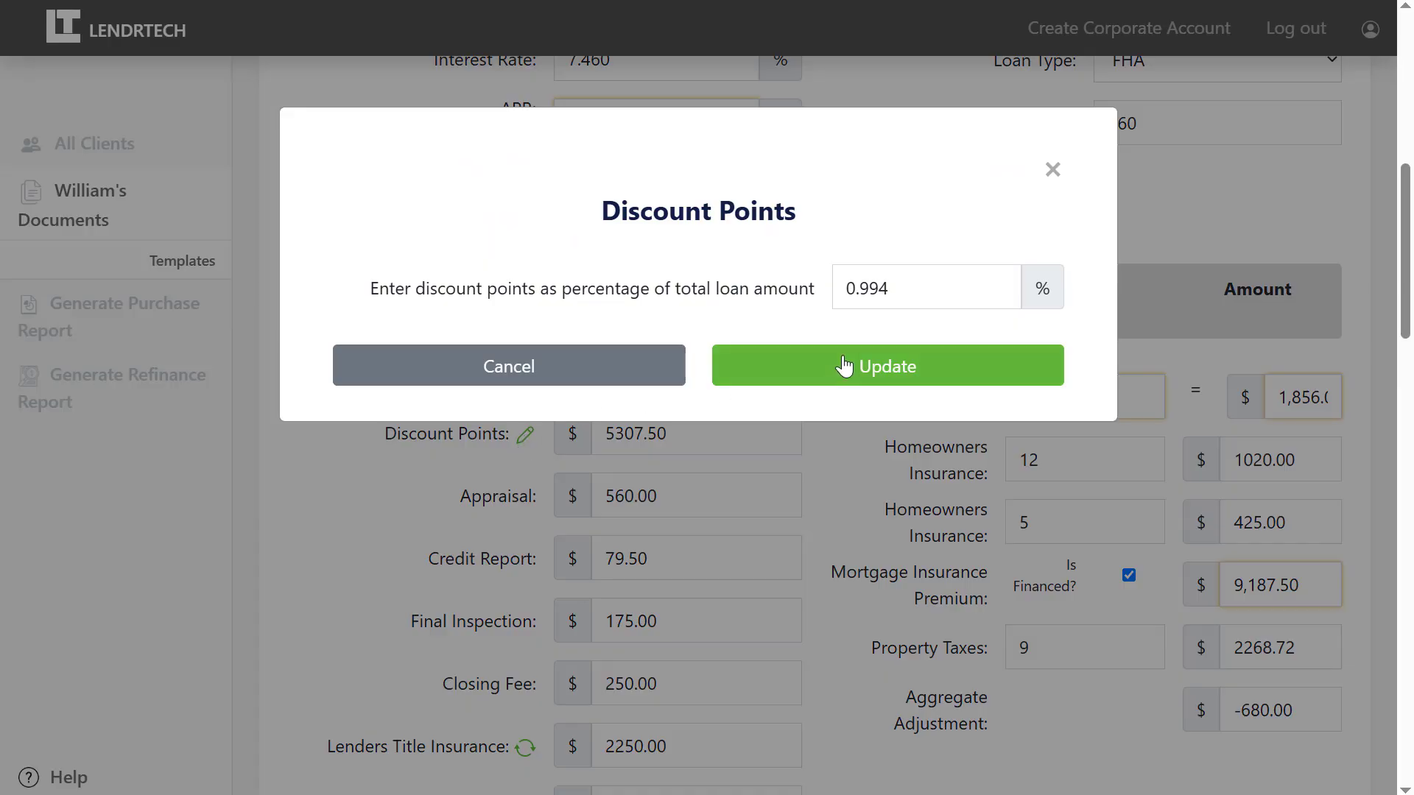
pyautogui.moveTo(919, 286); pyautogui.dragTo(743, 278)
pyautogui.write('1')
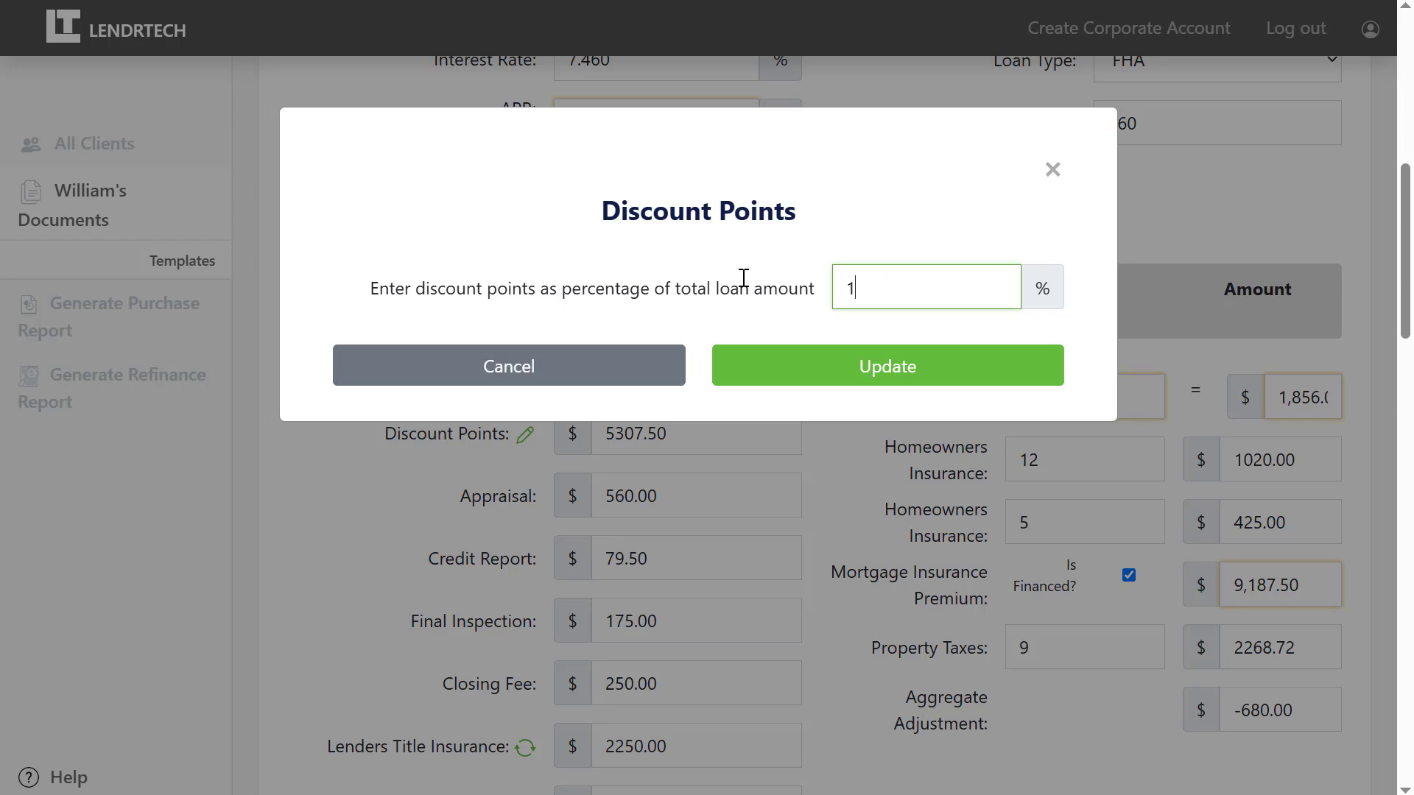
pyautogui.press('Tab')
pyautogui.click(782, 373)
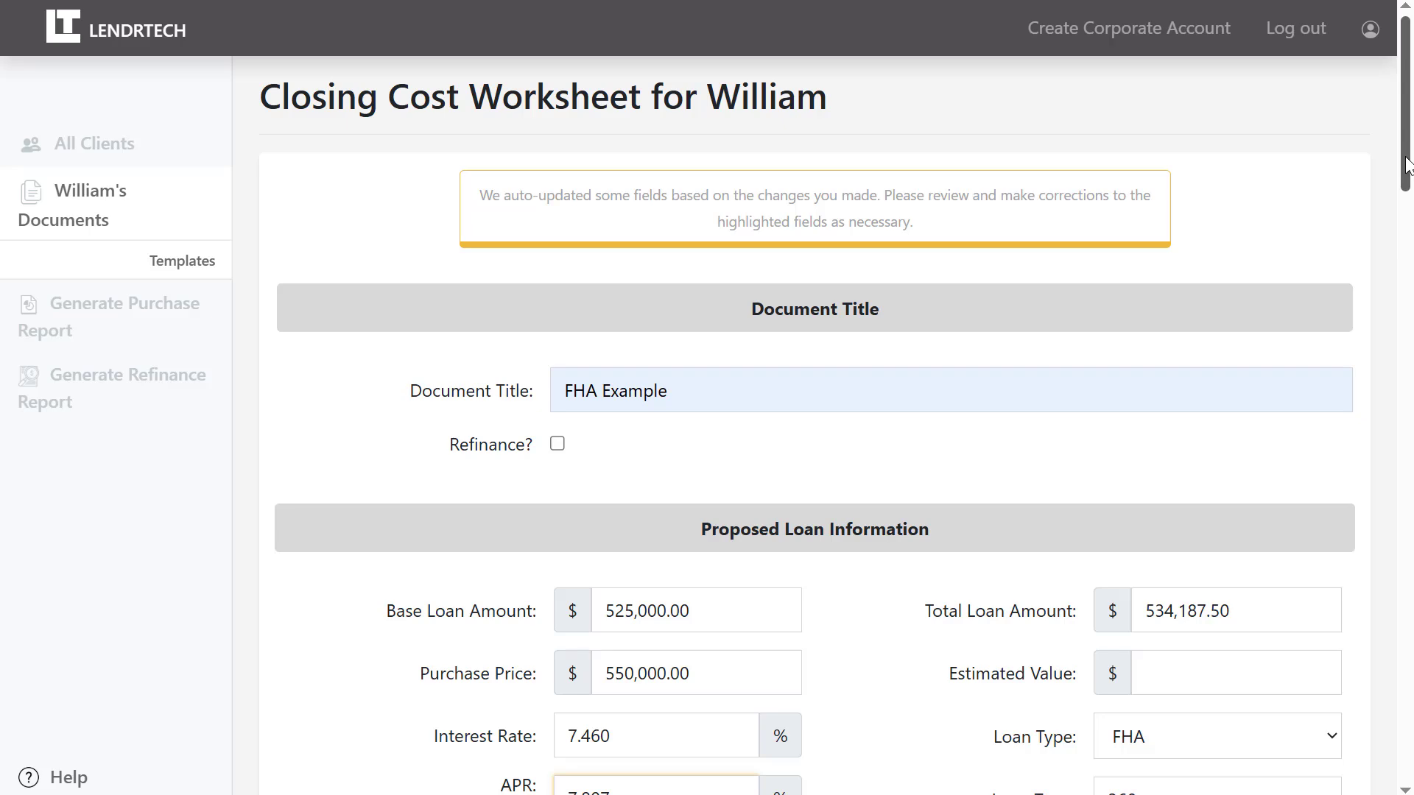
# Recalculate the Lenders Title Insurance fee, then save the FHA Example worksheet.
pyautogui.moveTo(1406, 170); pyautogui.dragTo(1407, 392)
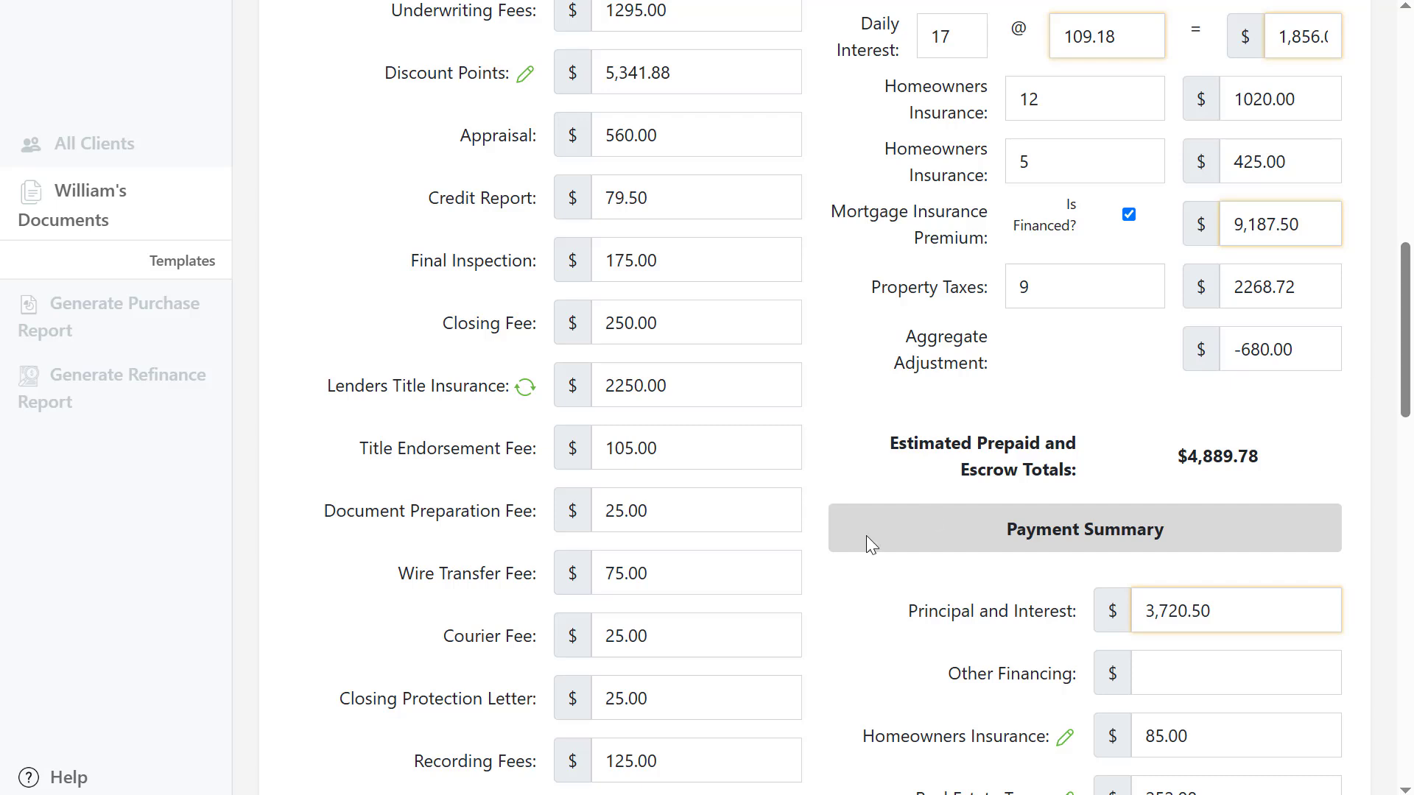
pyautogui.click(526, 390)
pyautogui.moveTo(1398, 324); pyautogui.dragTo(1410, 686)
pyautogui.click(1177, 661)
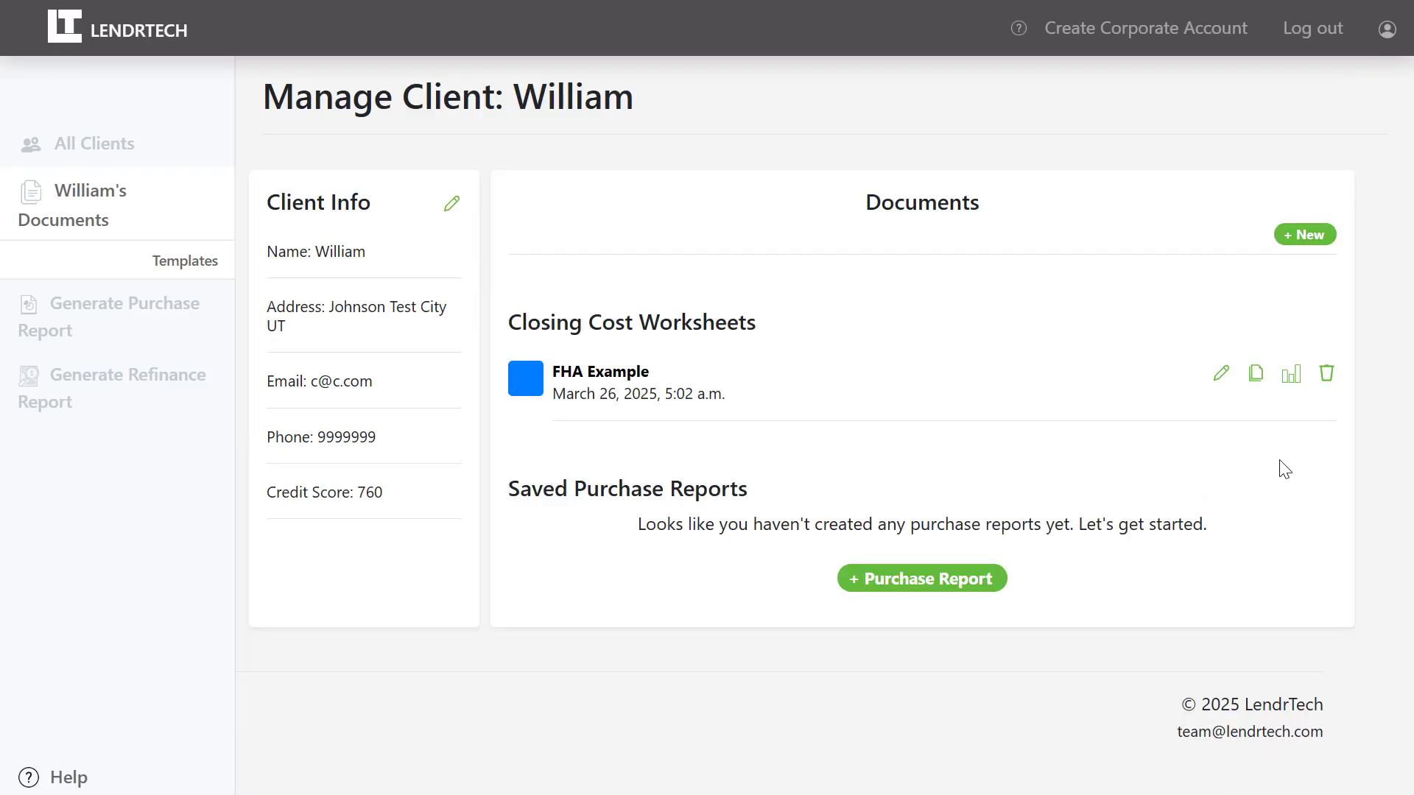
# Open FHA Example's Single Worksheet Report and set the Homeowner Tip extra payment to $450.
pyautogui.click(1296, 382)
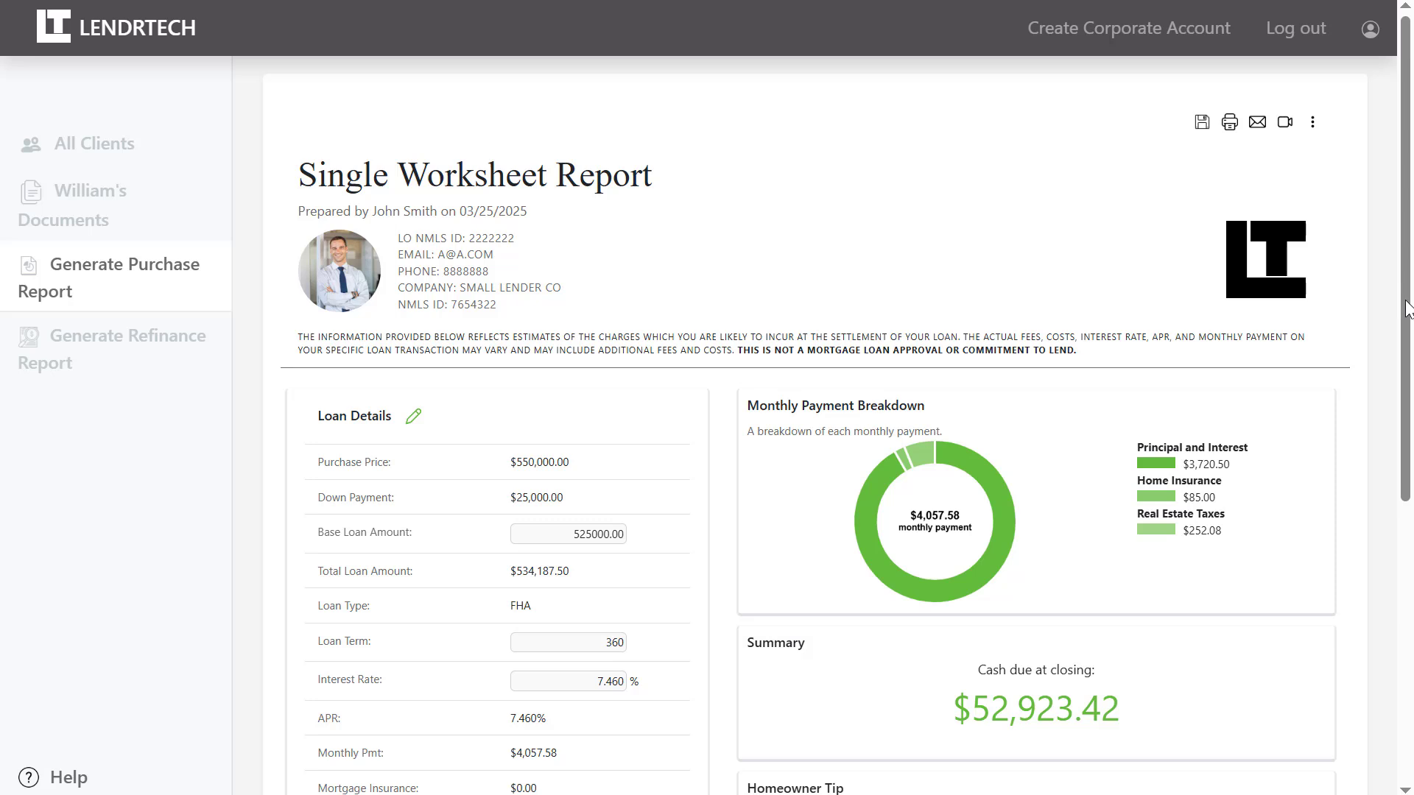
pyautogui.moveTo(1406, 309); pyautogui.dragTo(1406, 459)
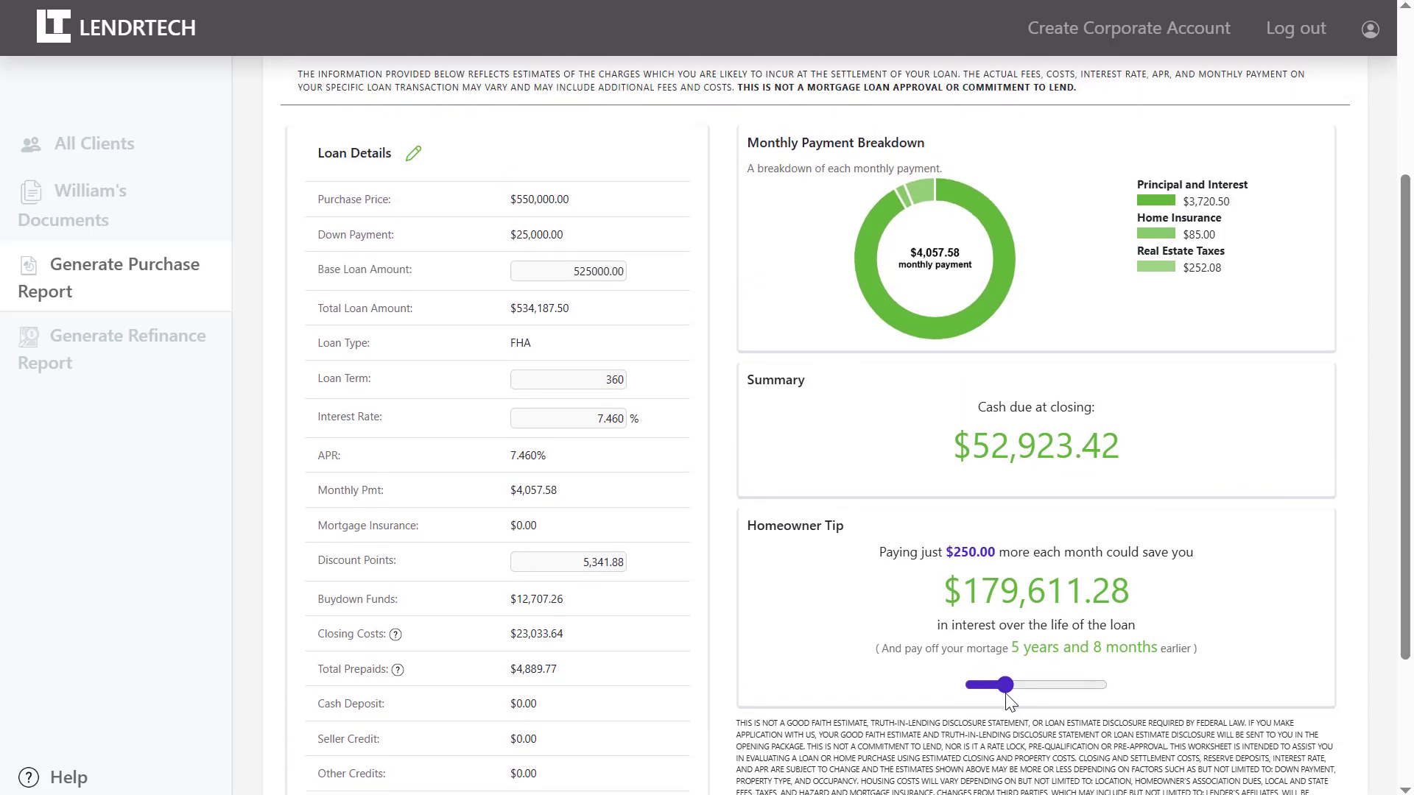
pyautogui.moveTo(1005, 692); pyautogui.dragTo(1029, 689)
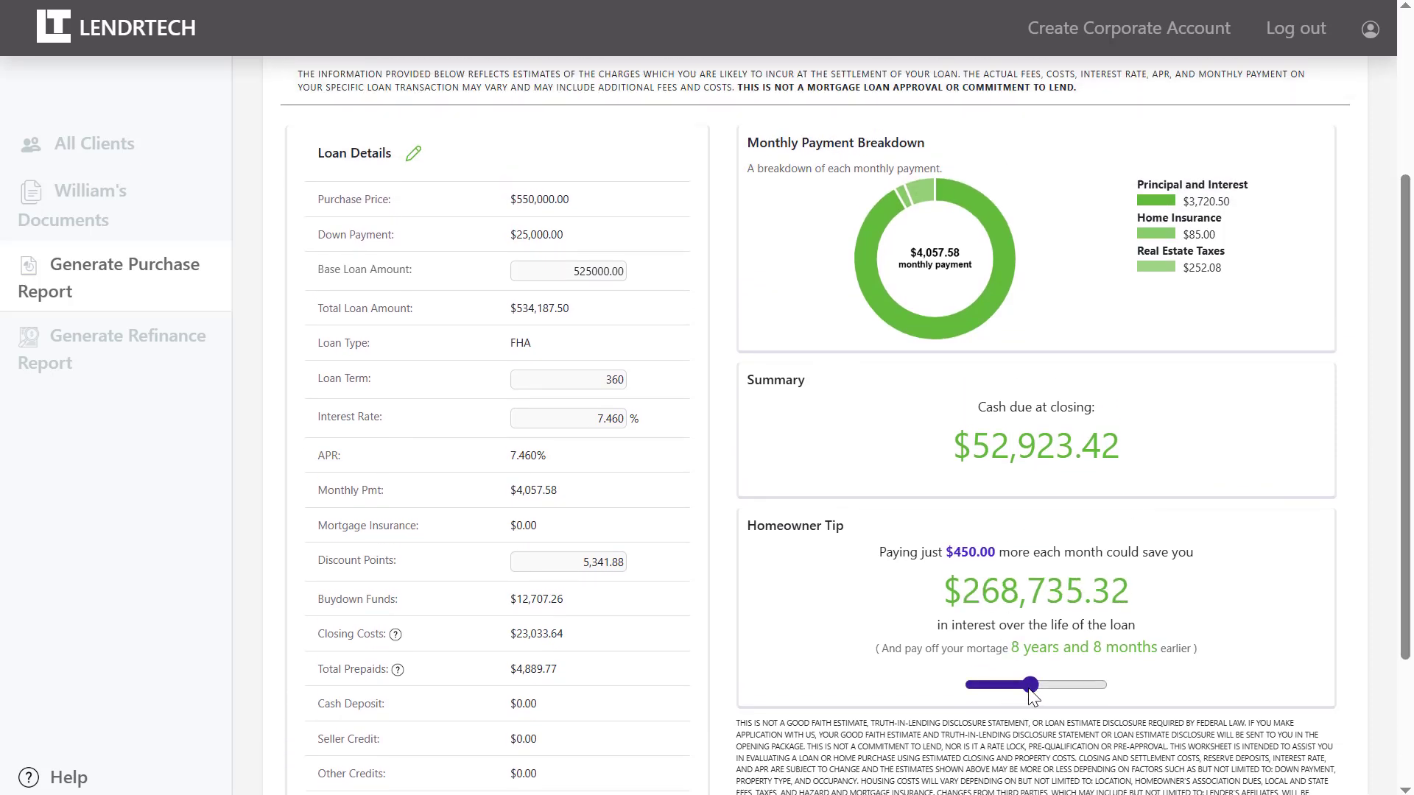
# Change the report's base loan amount to $500,000.
pyautogui.click(589, 273)
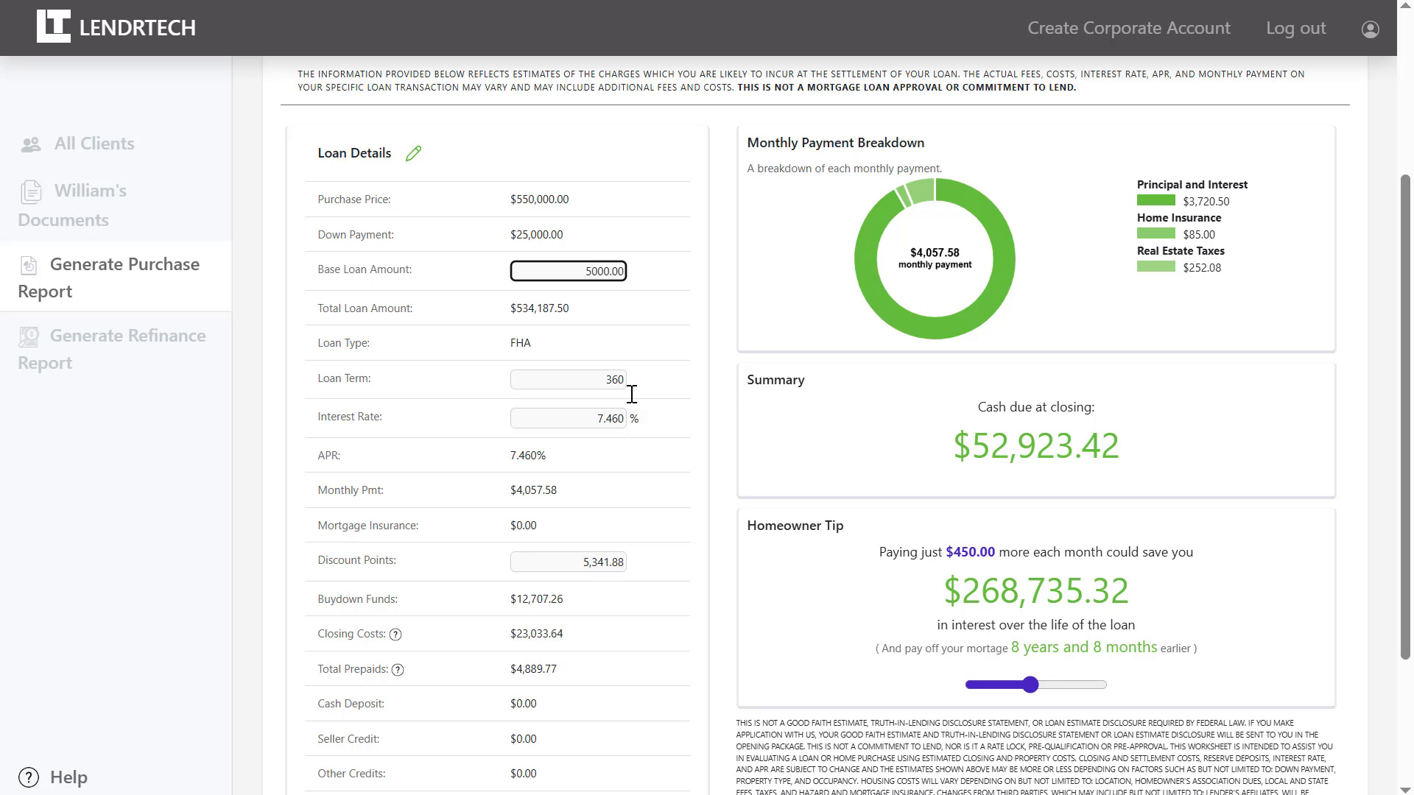
pyautogui.press('Tab')
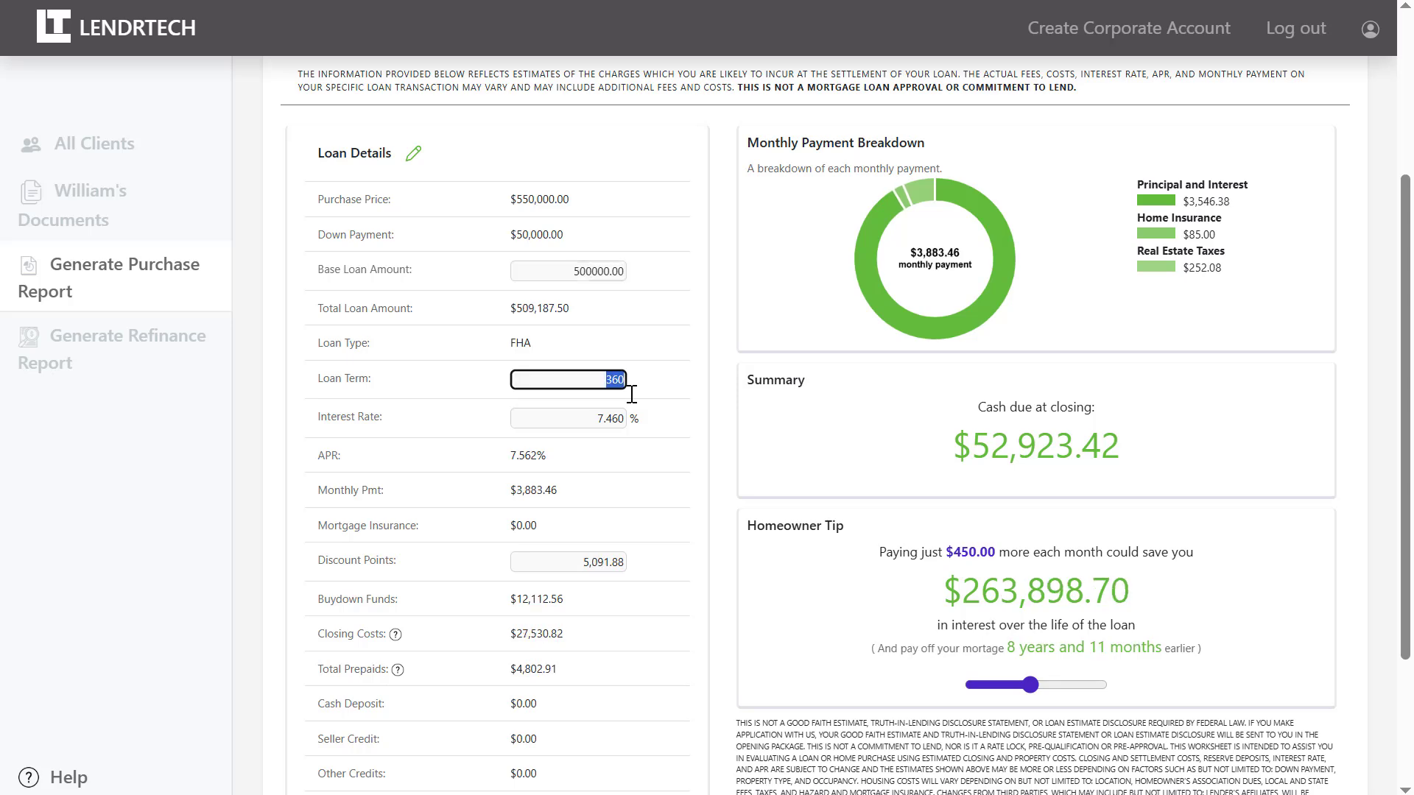
pyautogui.scroll(4, 631, 394)
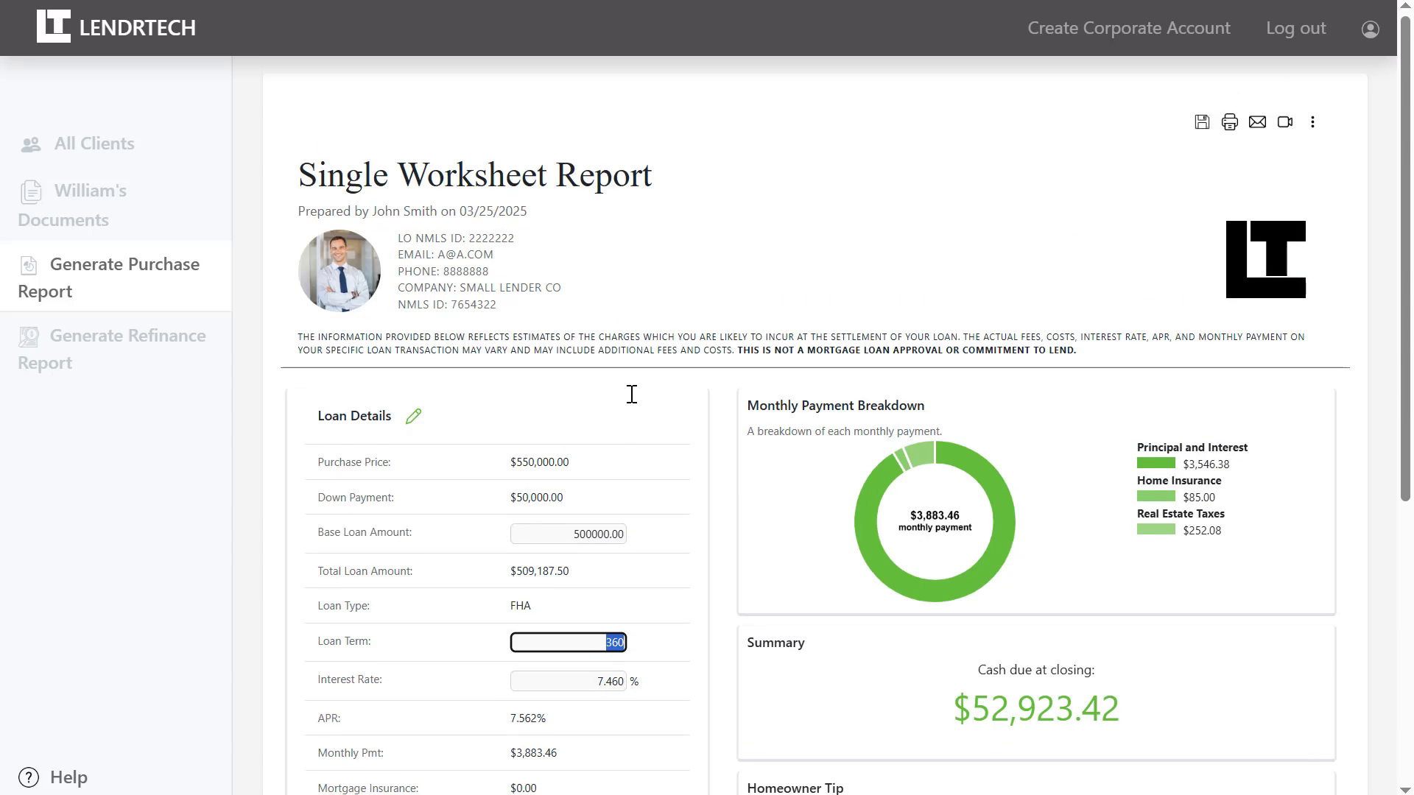
# Copy the FHA Example worksheet and set the copy's base loan amount to $500,000.
pyautogui.click(71, 210)
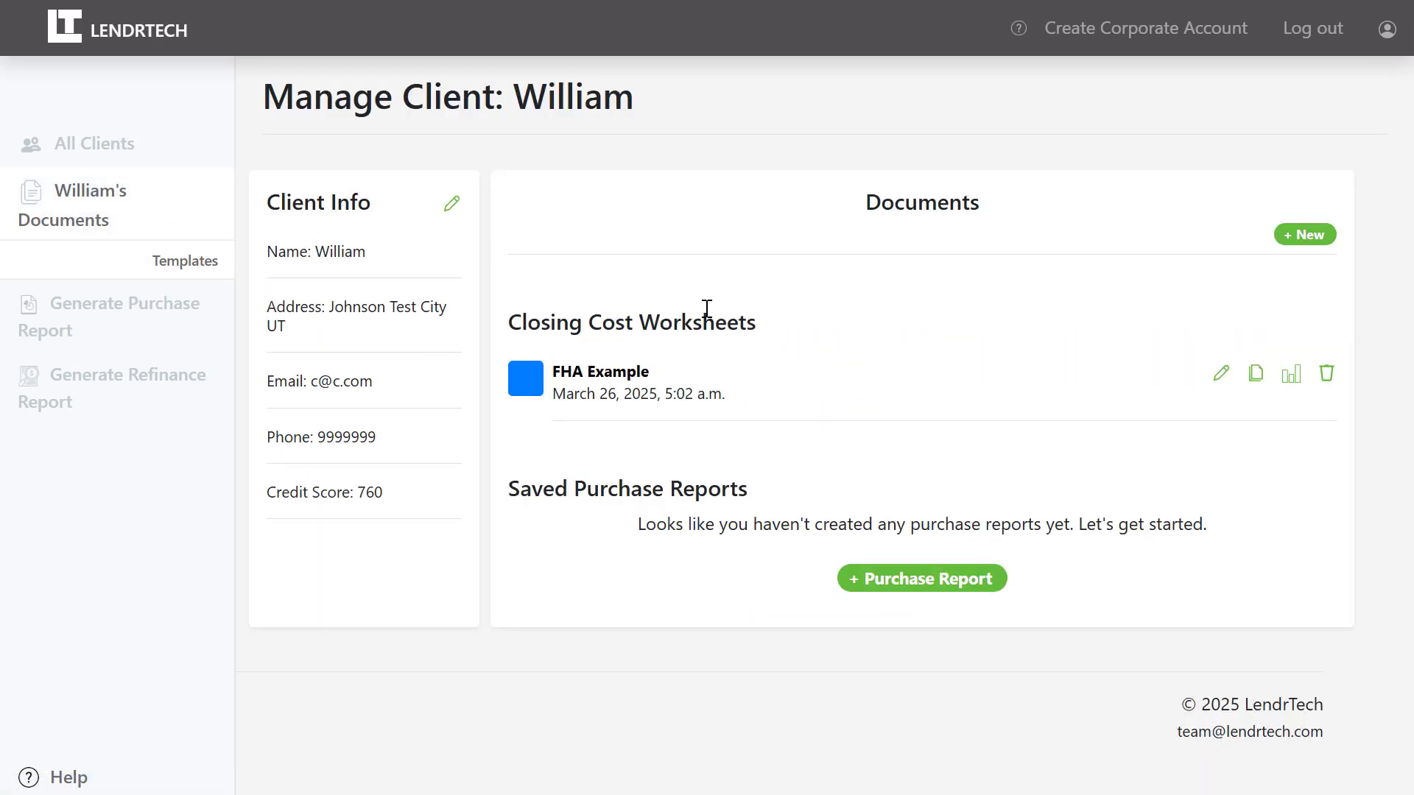
pyautogui.click(1256, 382)
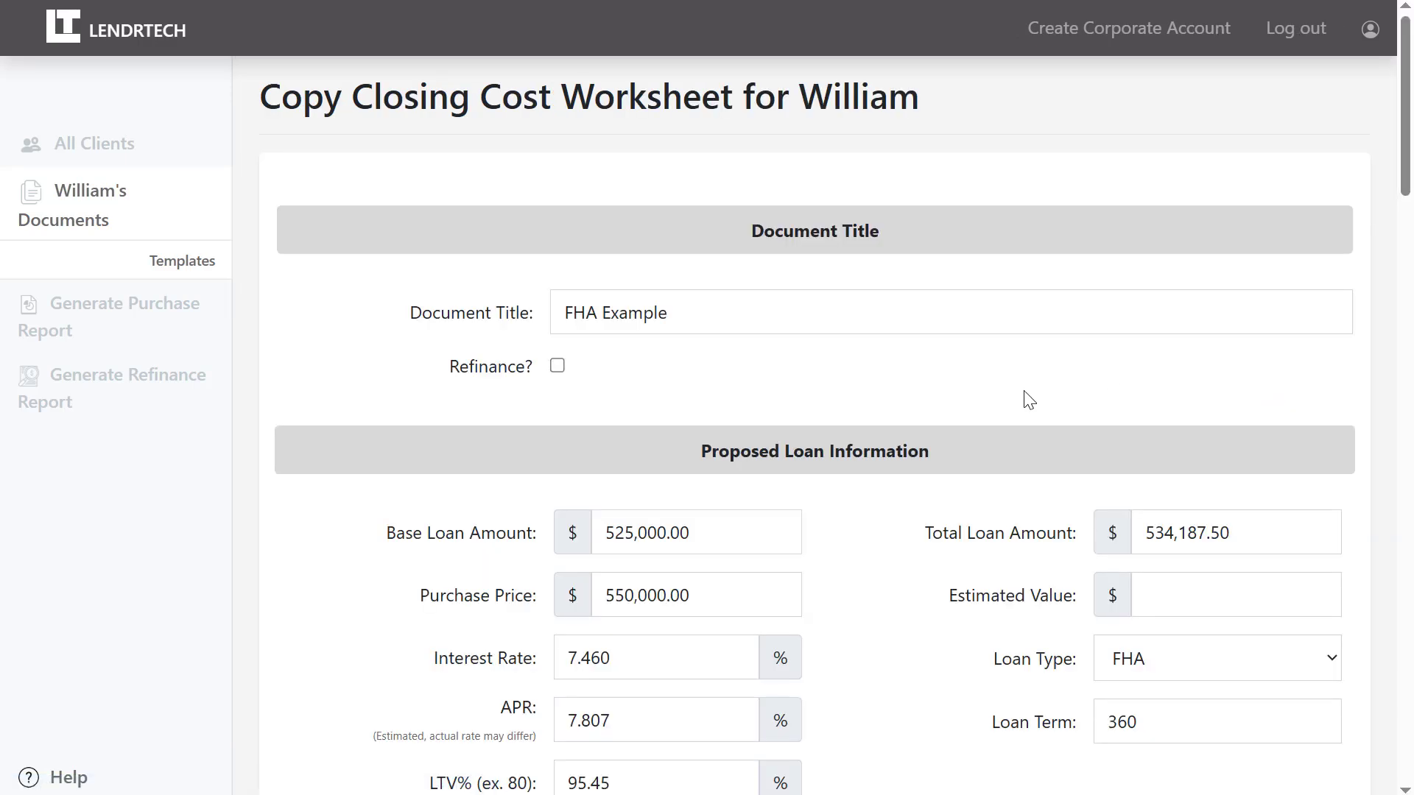
pyautogui.scroll(-1, 1030, 400)
pyautogui.scroll(-2, 1029, 400)
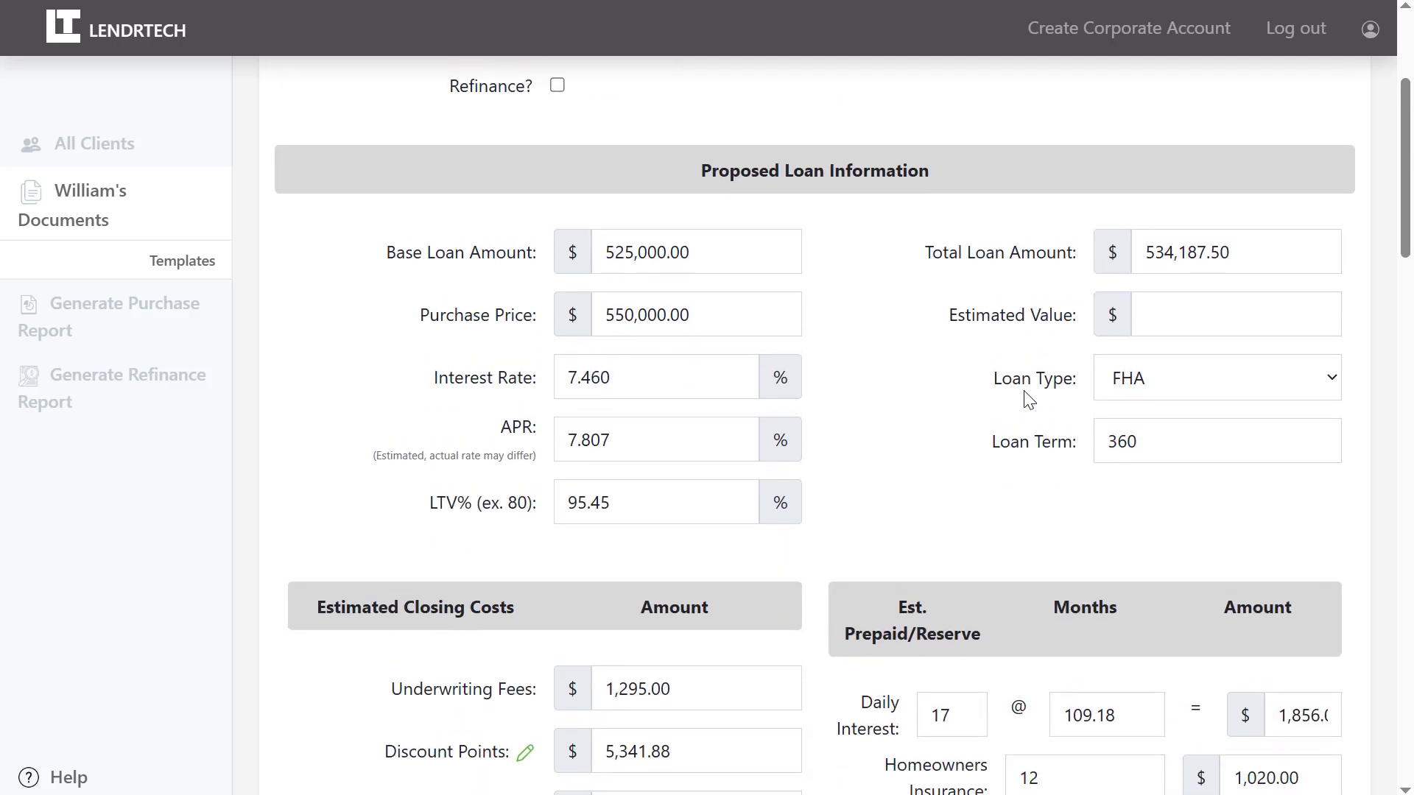
pyautogui.click(631, 257)
pyautogui.press('BackSpace')
pyautogui.press('BackSpace')
pyautogui.write('00')
pyautogui.press('Tab')
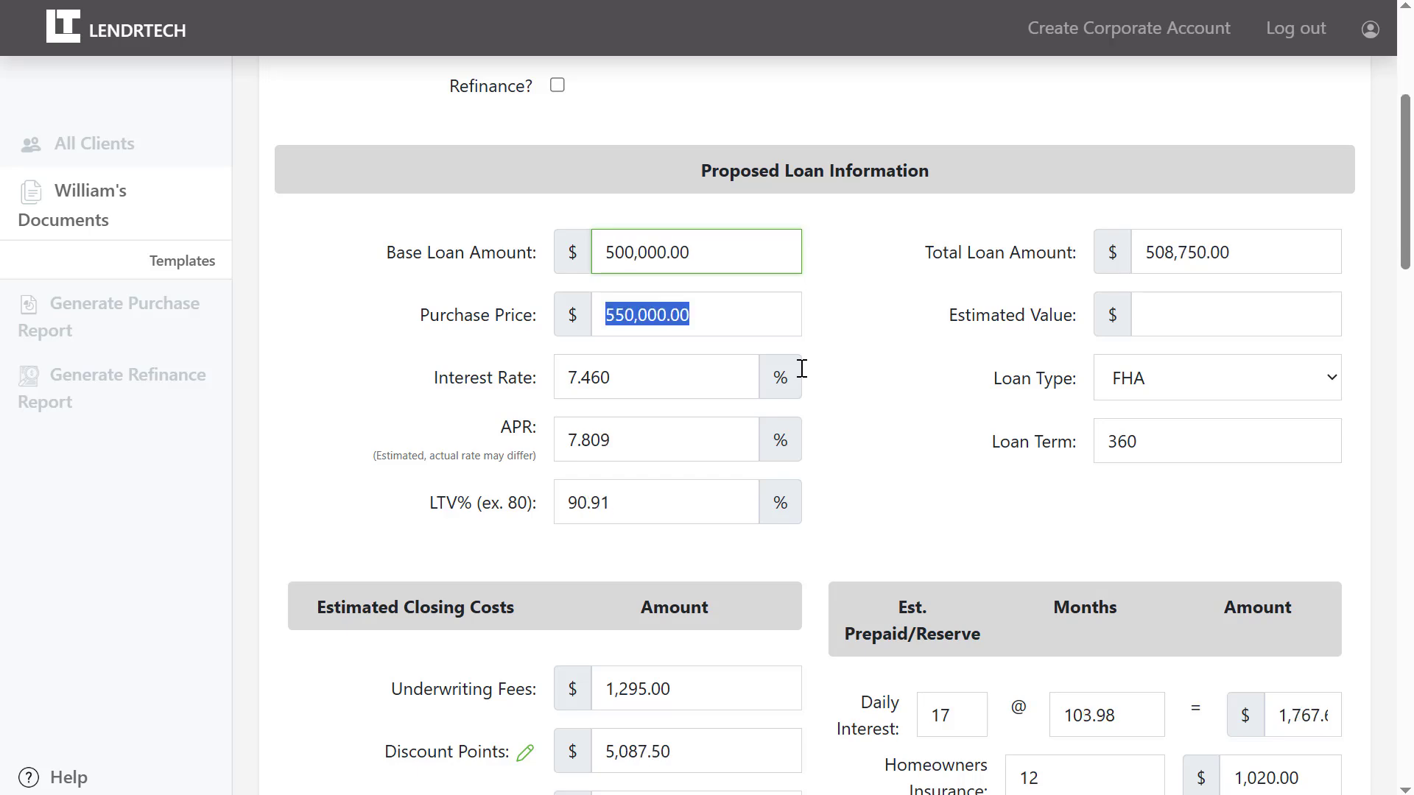
# Rename the copy to 'FHA Example - 500k'.
pyautogui.moveTo(1408, 227); pyautogui.dragTo(1379, 179)
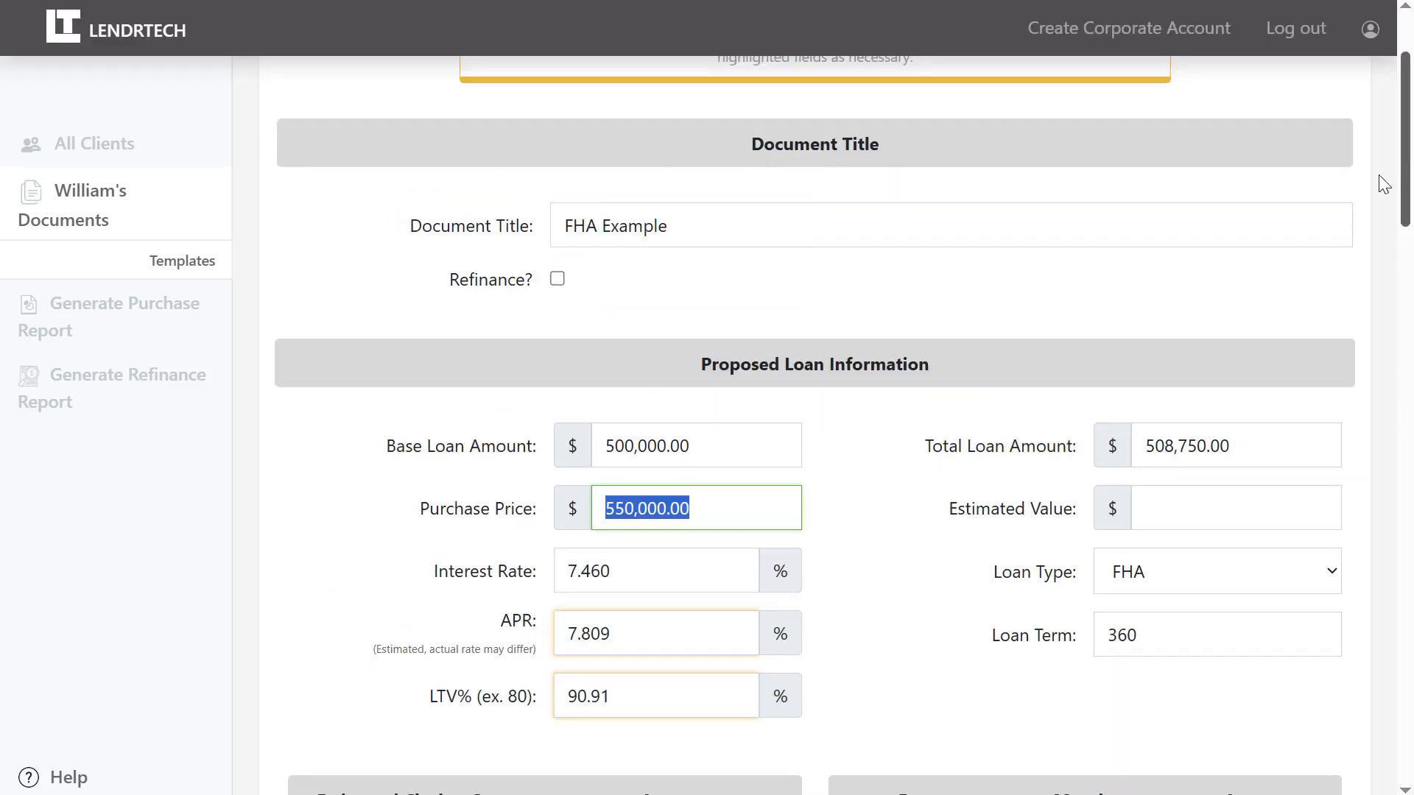
pyautogui.click(874, 218)
pyautogui.write('- 500k')
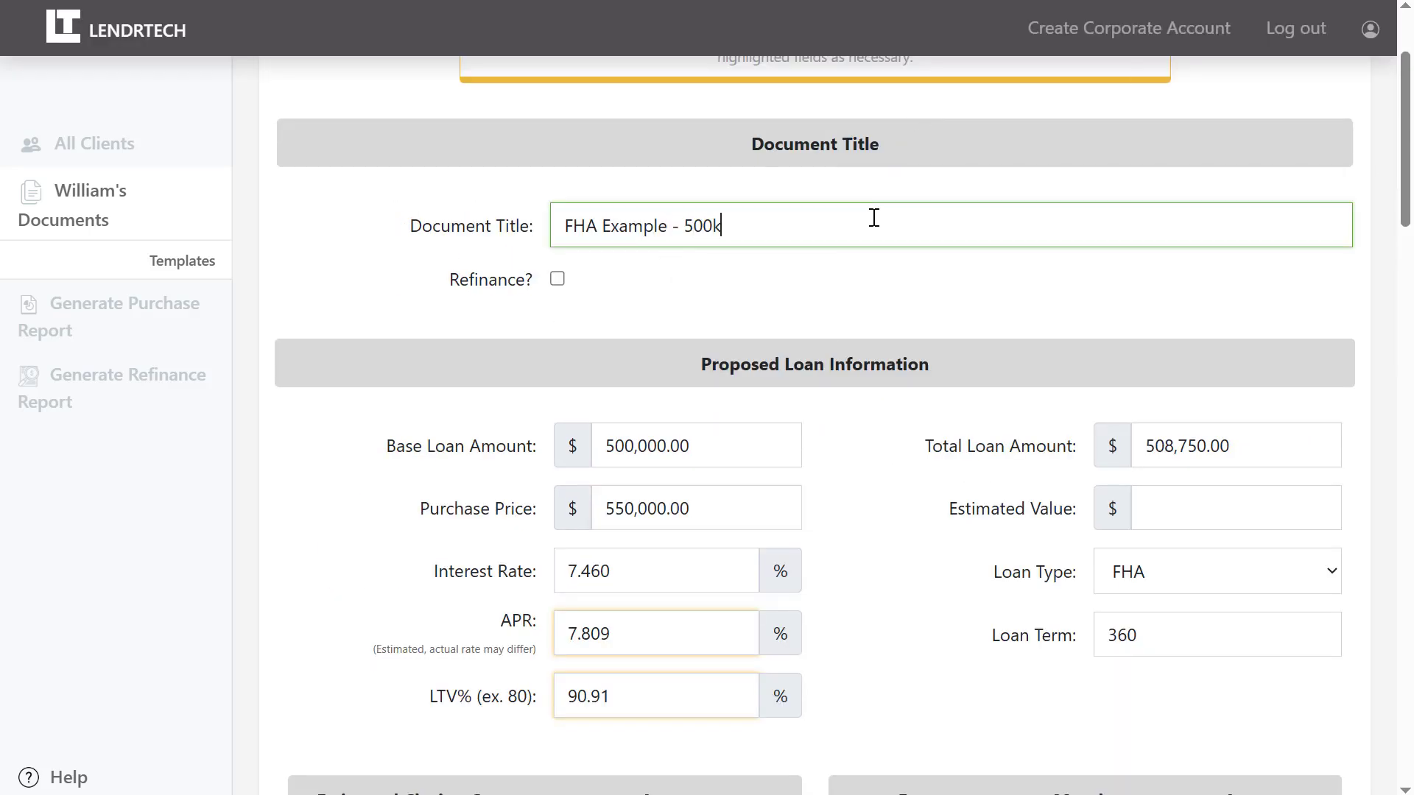
pyautogui.click(901, 300)
pyautogui.moveTo(1407, 198); pyautogui.dragTo(1408, 758)
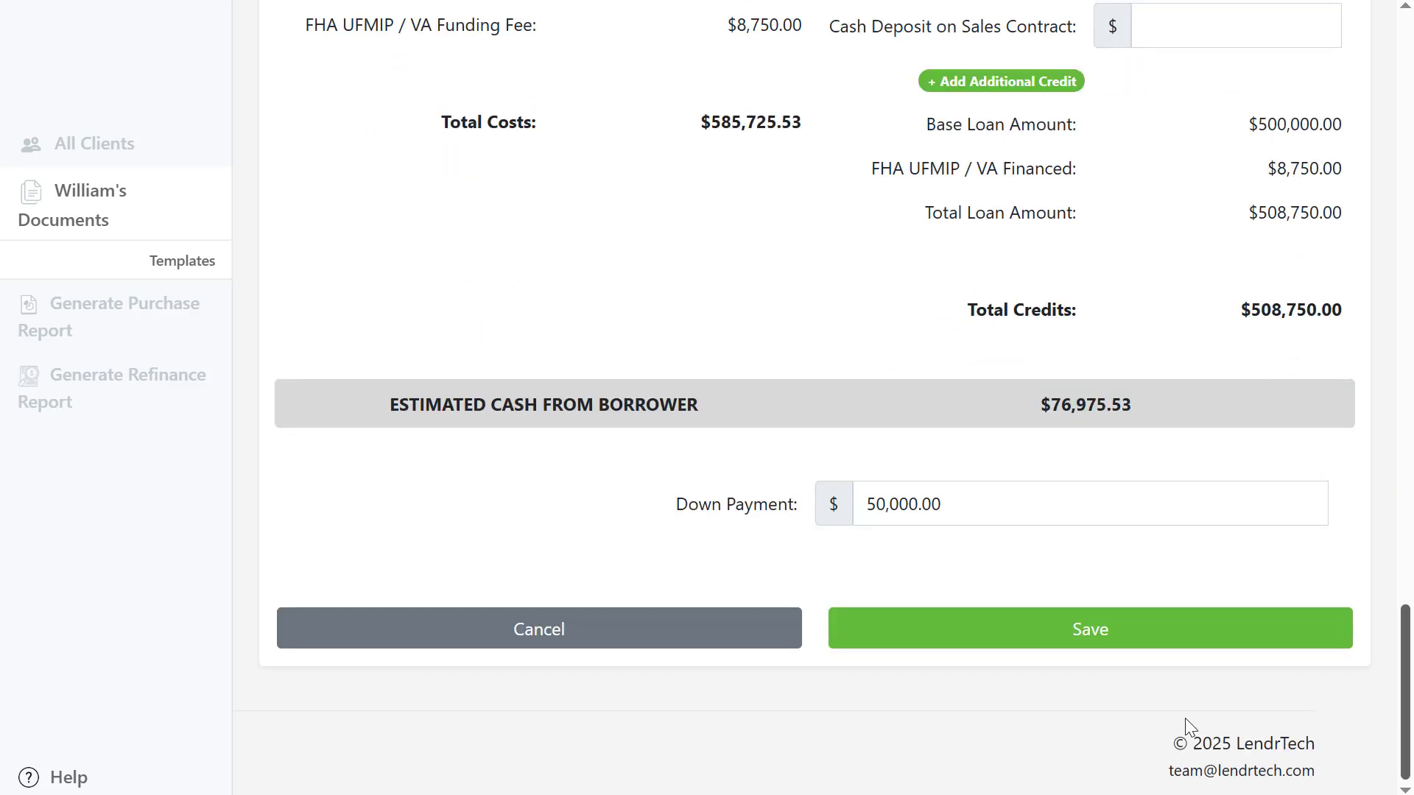
# Save the FHA Example - 500k copy to the client's Closing Cost Worksheets.
pyautogui.click(1167, 632)
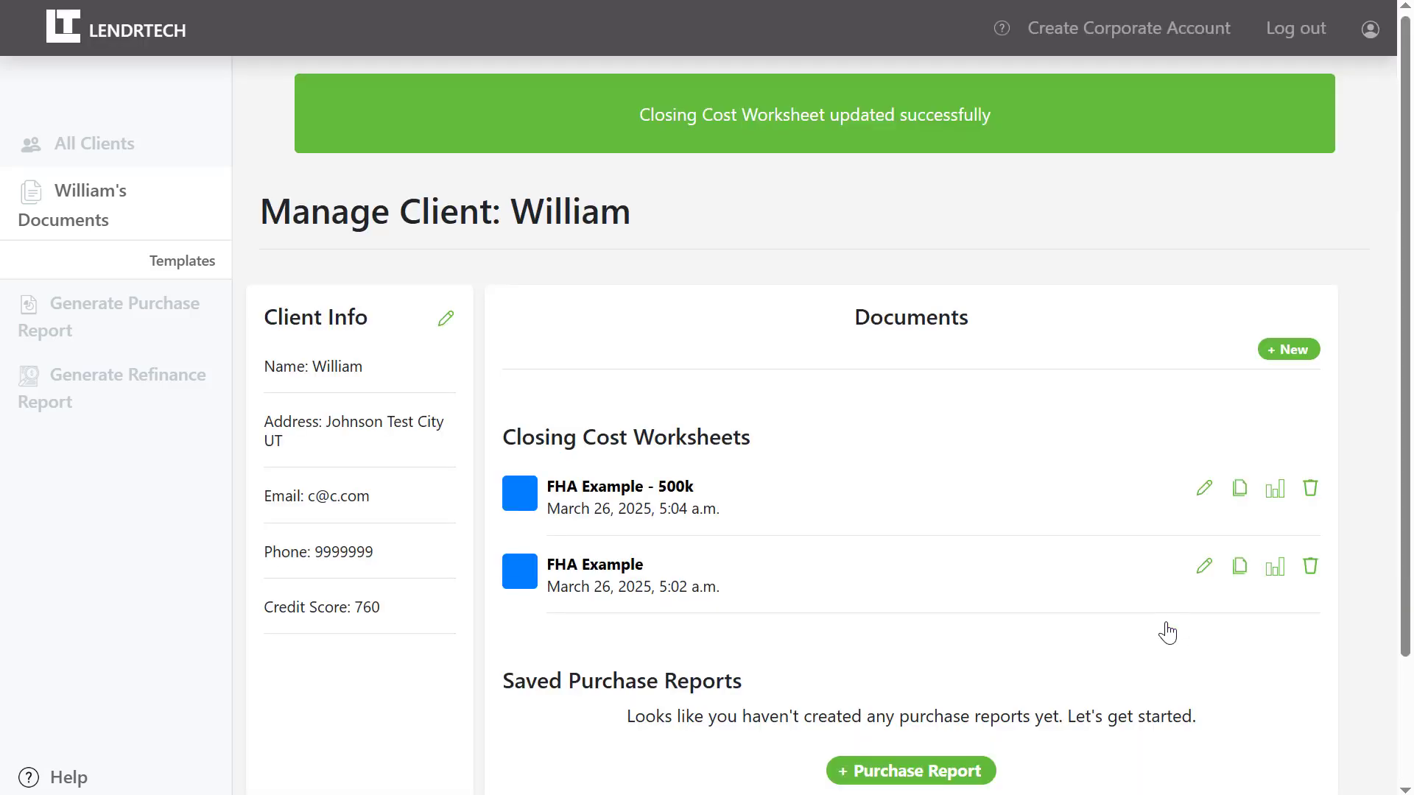
pyautogui.scroll(-2, 1166, 632)
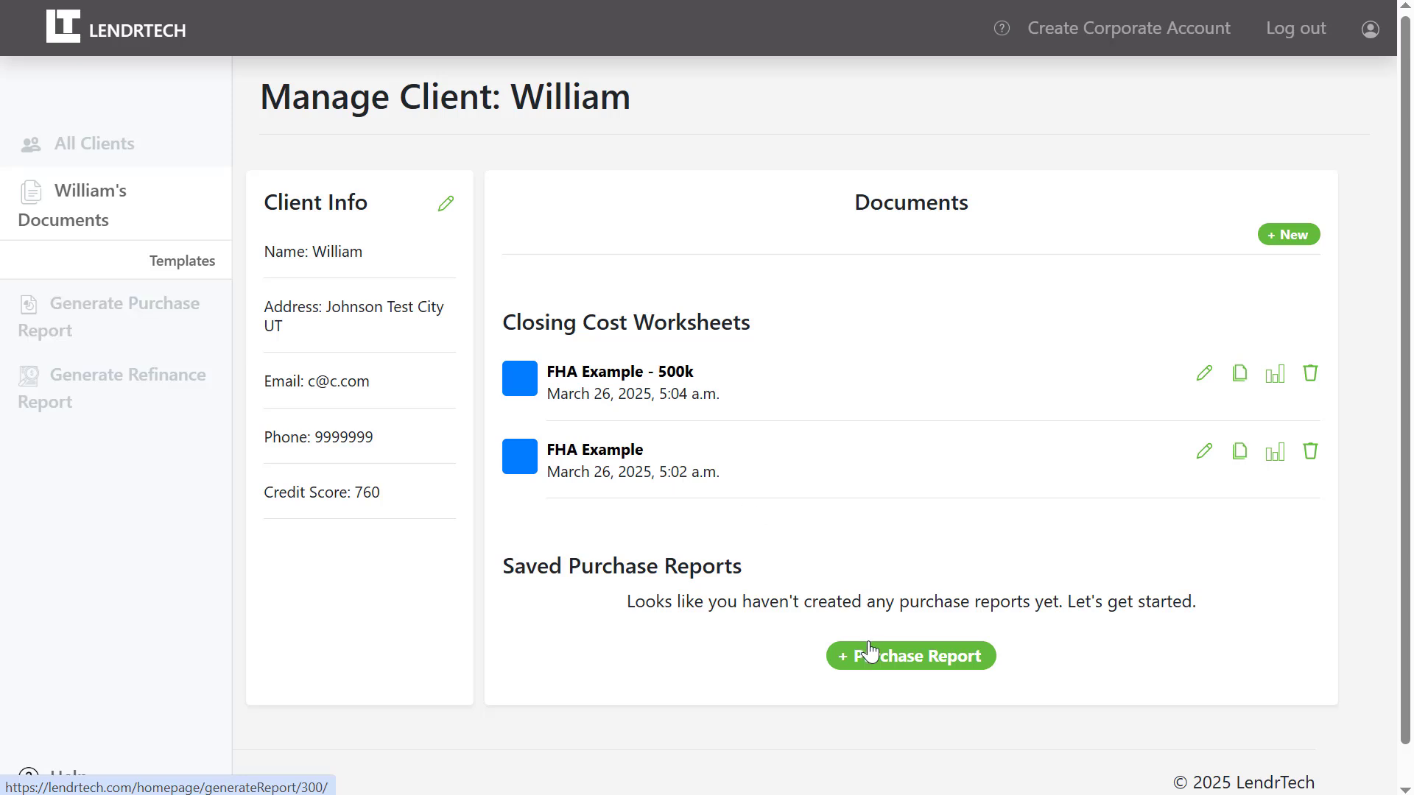
# Create a purchase report with Loans 1–3: FHA Example, FHA Example - 500k, and FHA Example at $550,000.
pyautogui.click(894, 668)
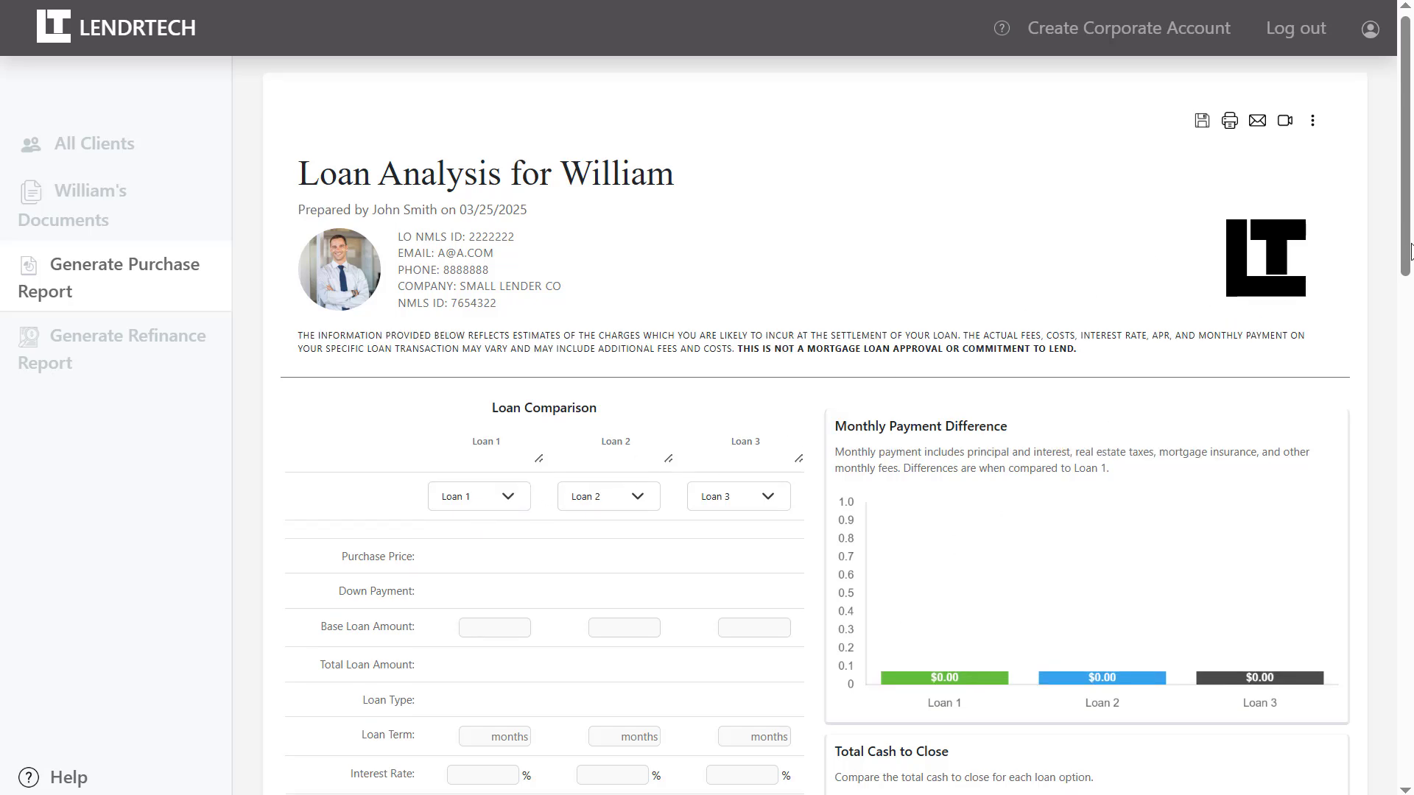
pyautogui.moveTo(1408, 247); pyautogui.dragTo(1407, 354)
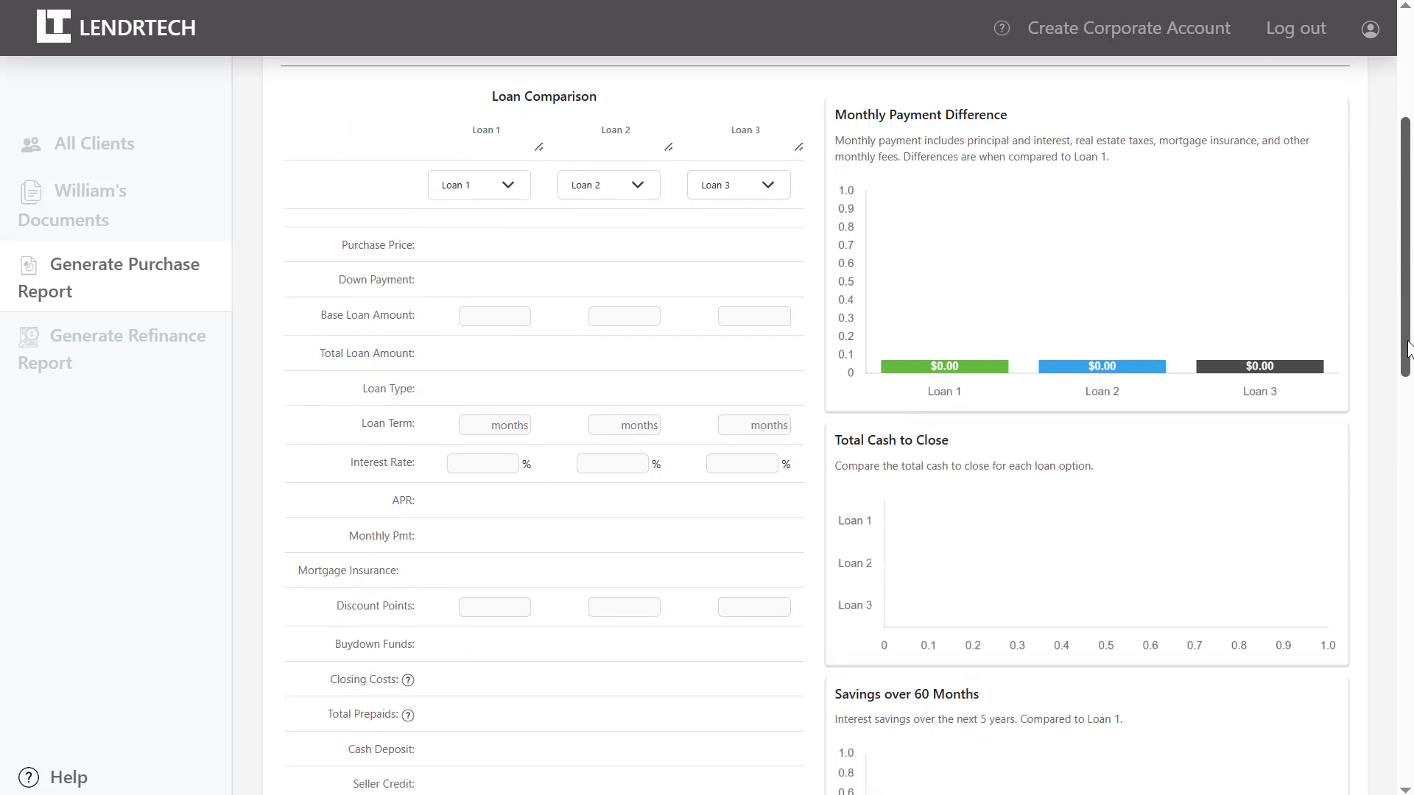
pyautogui.click(492, 197)
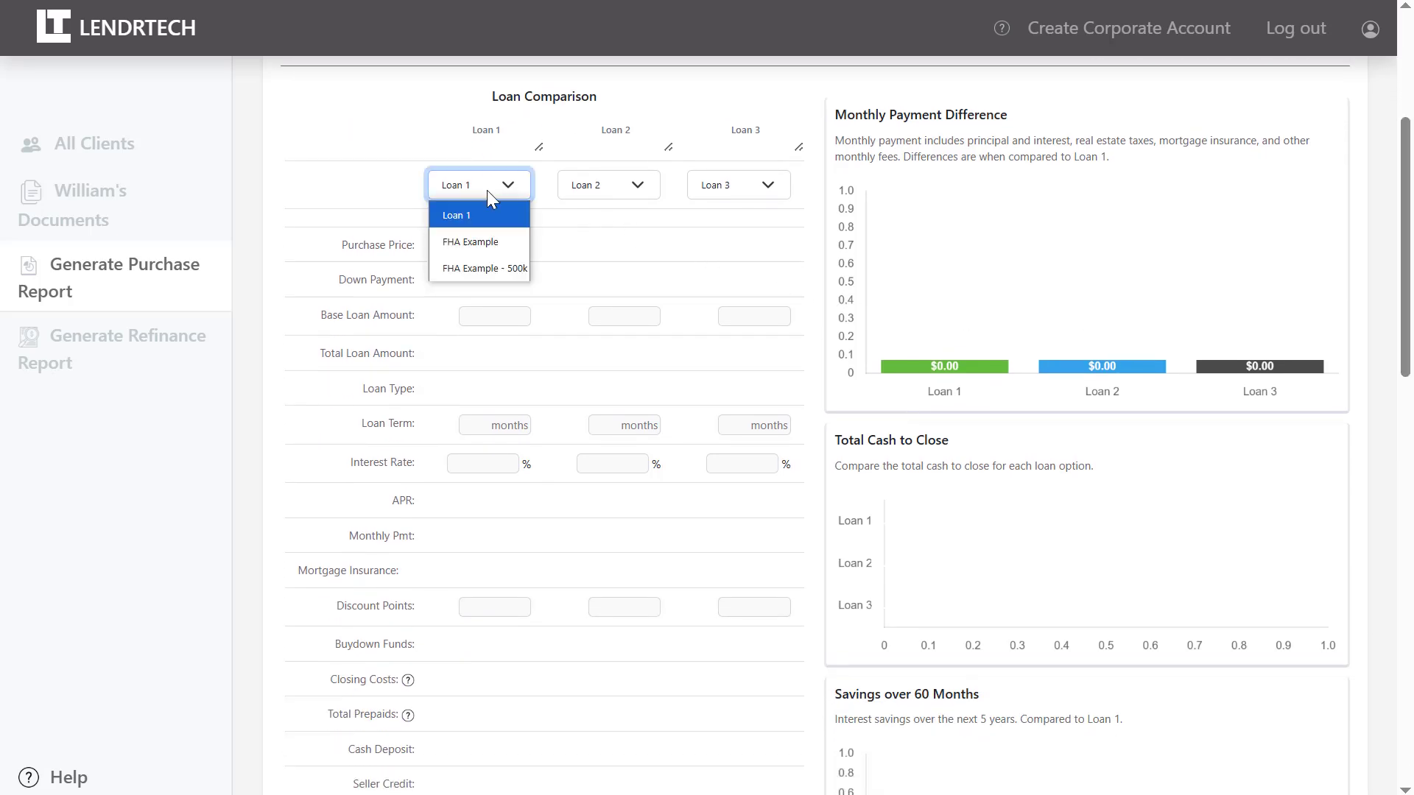
pyautogui.click(487, 240)
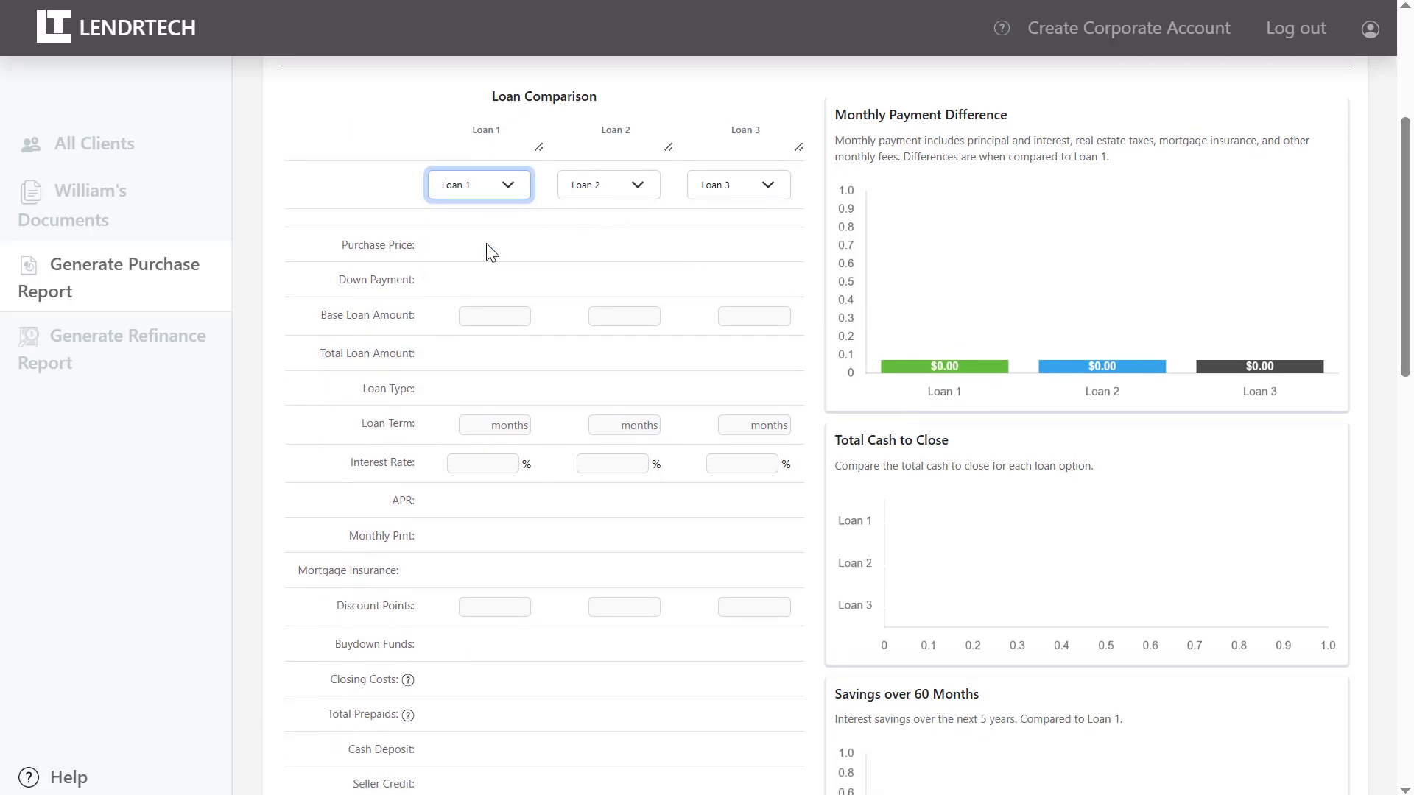
pyautogui.click(598, 188)
pyautogui.click(615, 270)
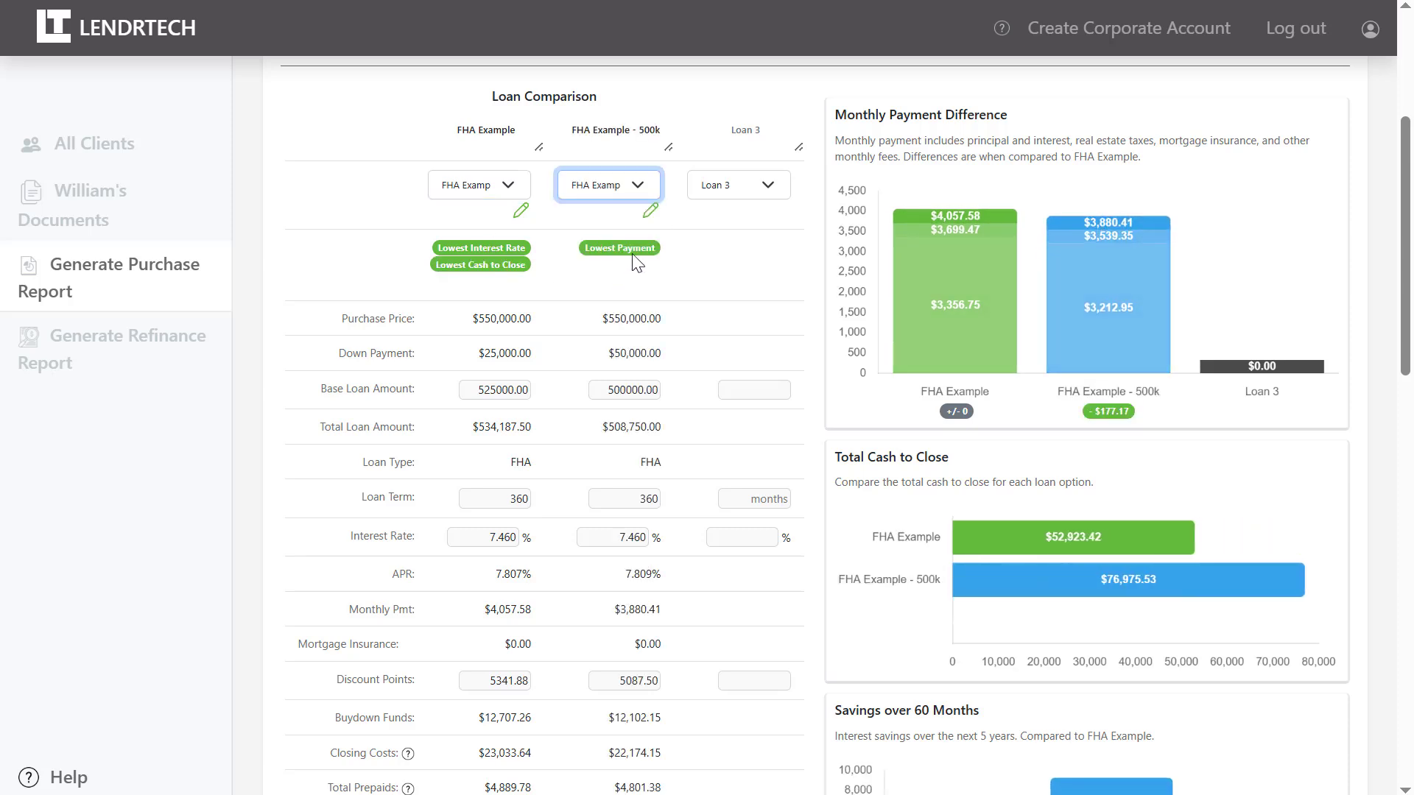
pyautogui.click(720, 188)
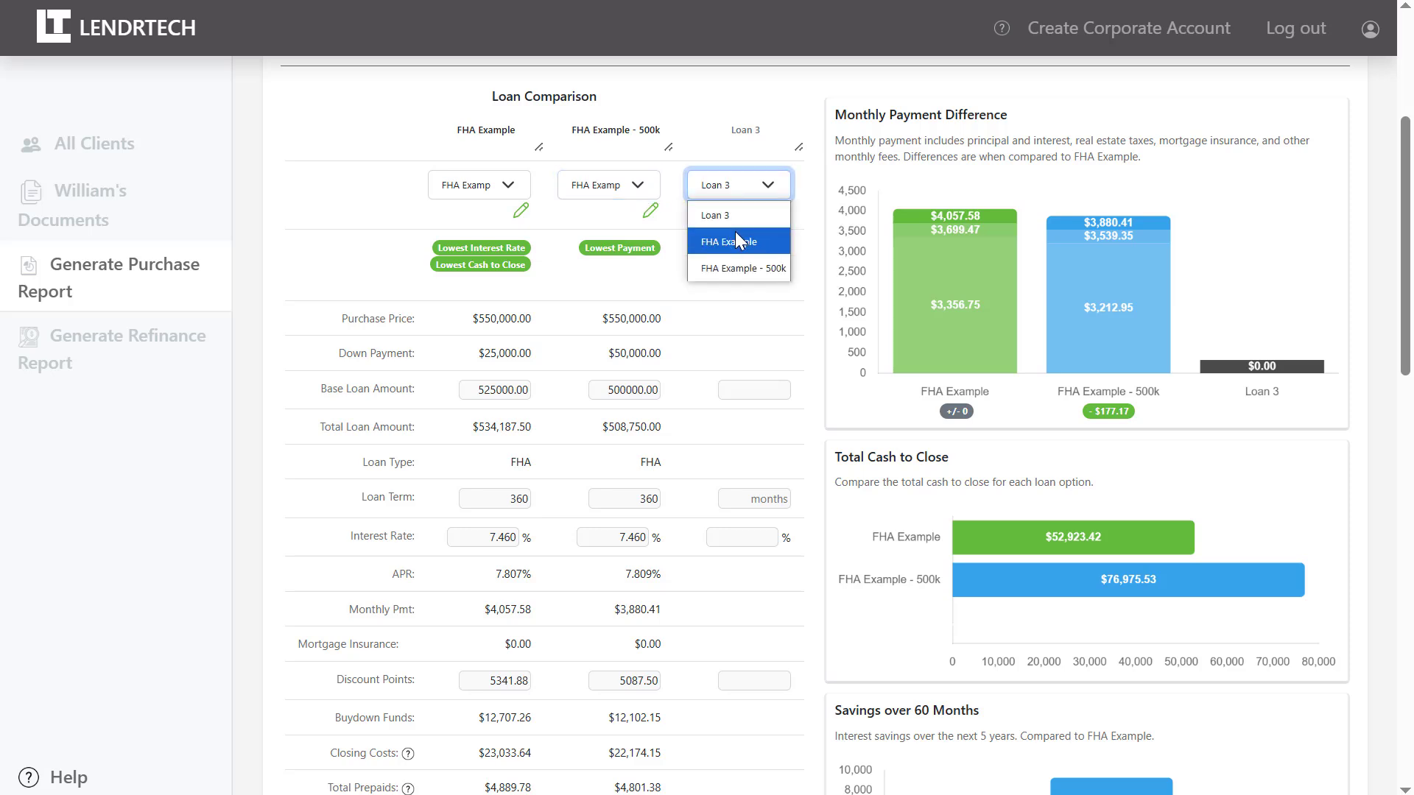
pyautogui.click(734, 231)
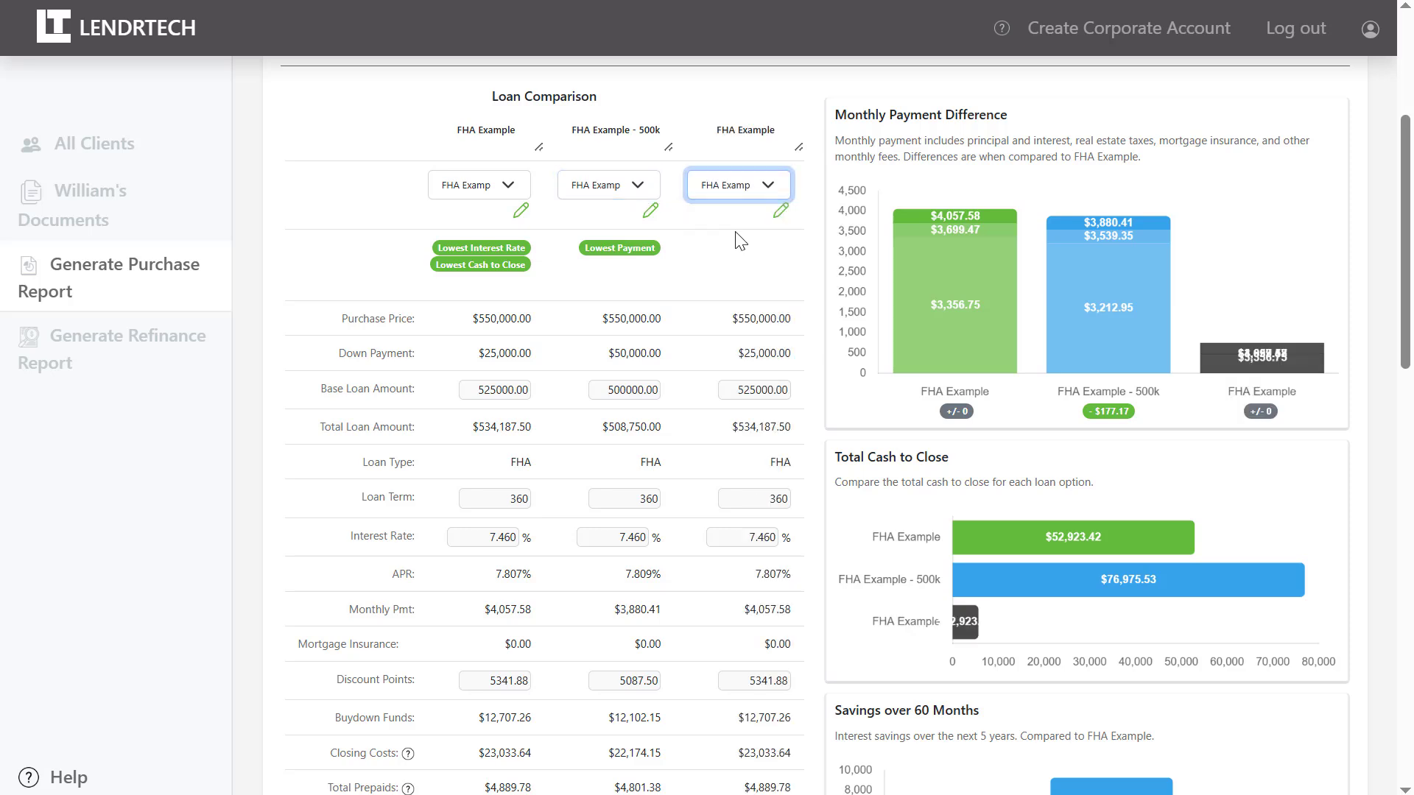
pyautogui.click(754, 396)
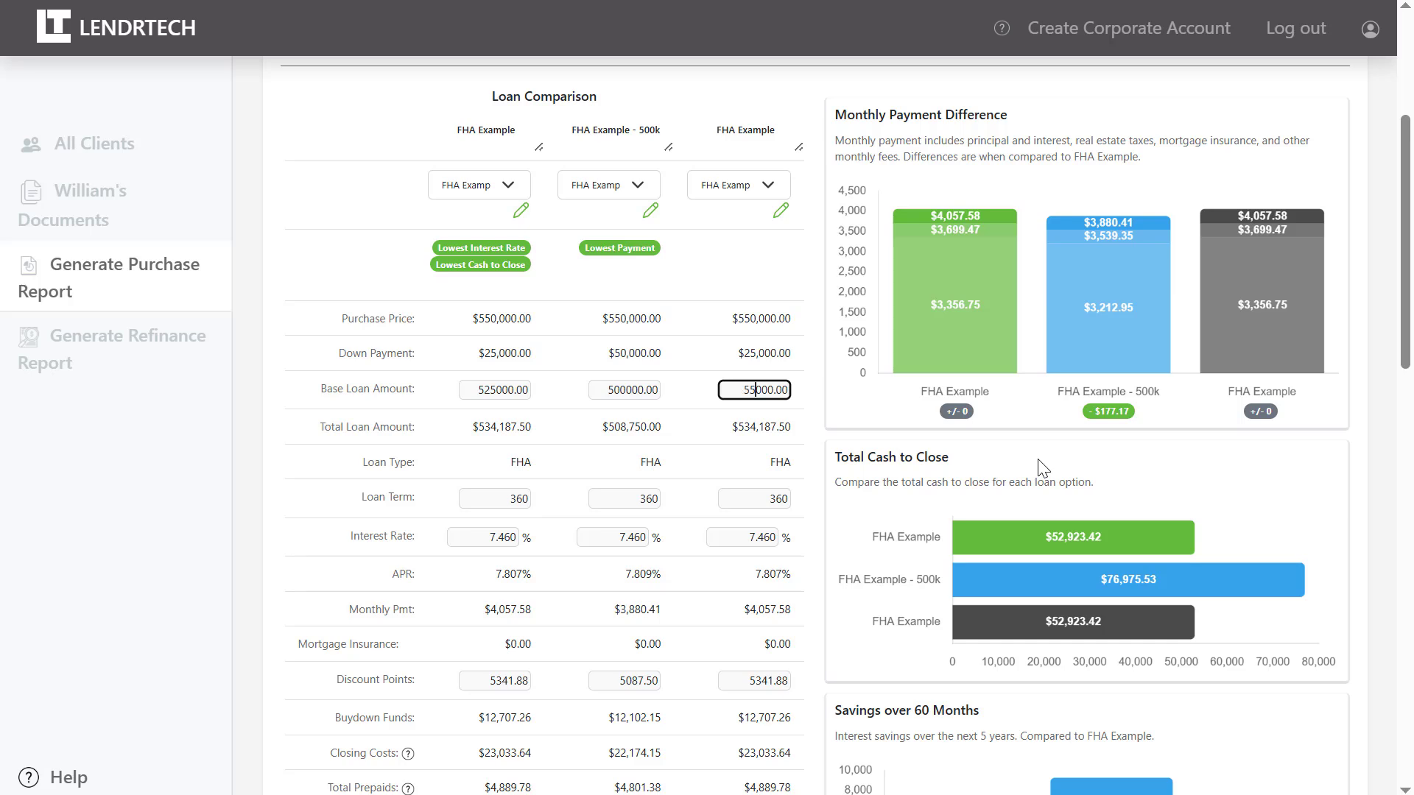
pyautogui.press('Tab')
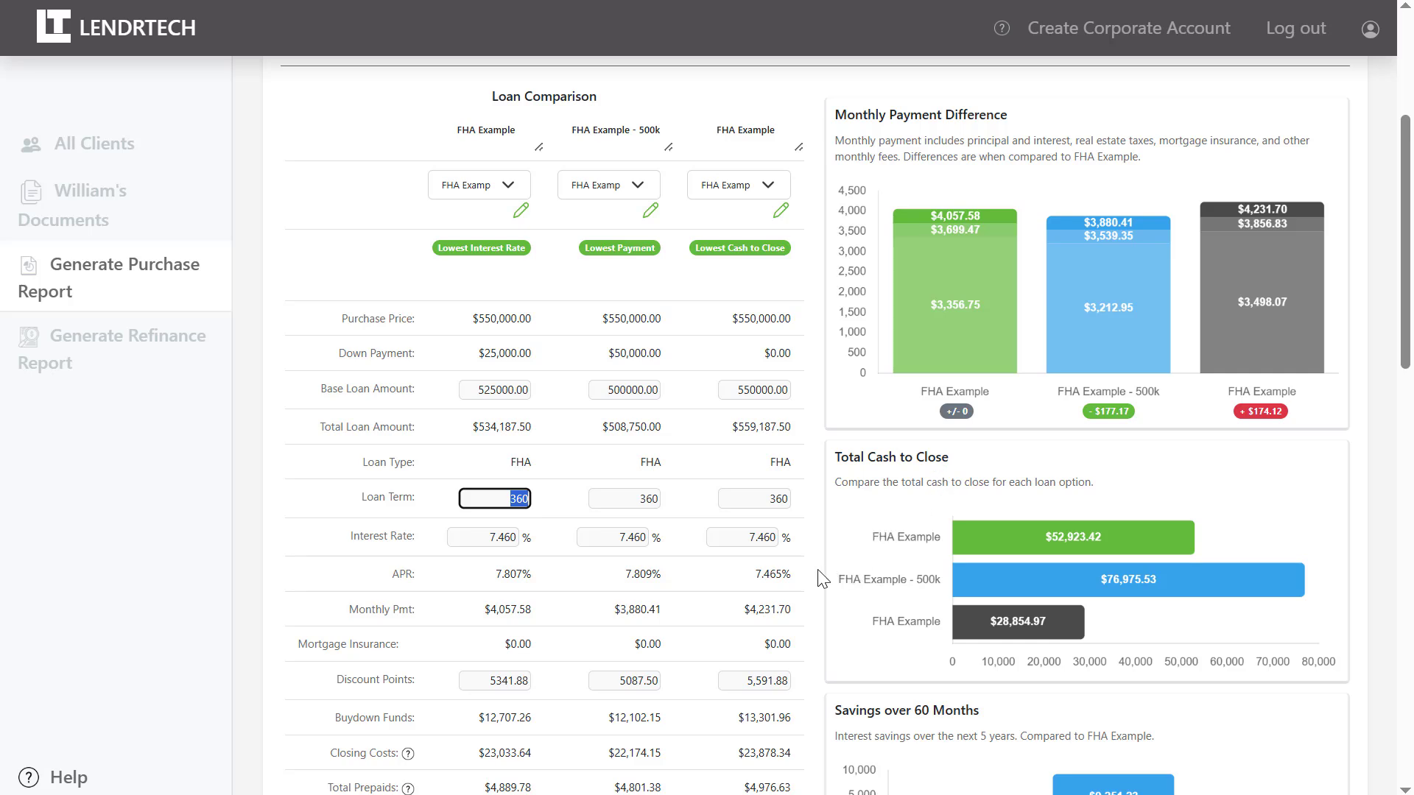
# Enter a 7.5% par rate in Buydown Breakeven Analysis, yielding 365, 27 and -35 month breakevens.
pyautogui.scroll(-3, 840, 458)
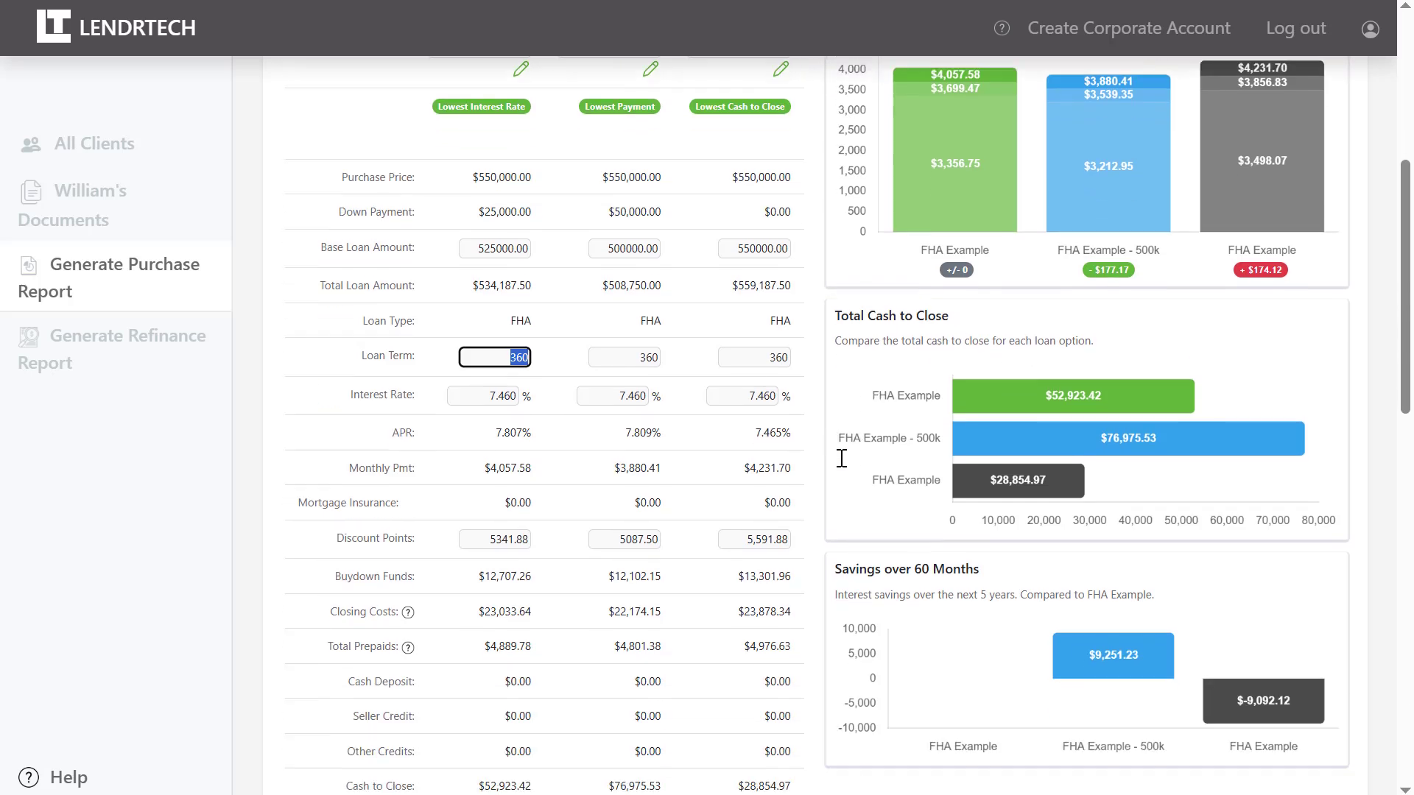
pyautogui.click(830, 344)
pyautogui.scroll(-2, 830, 344)
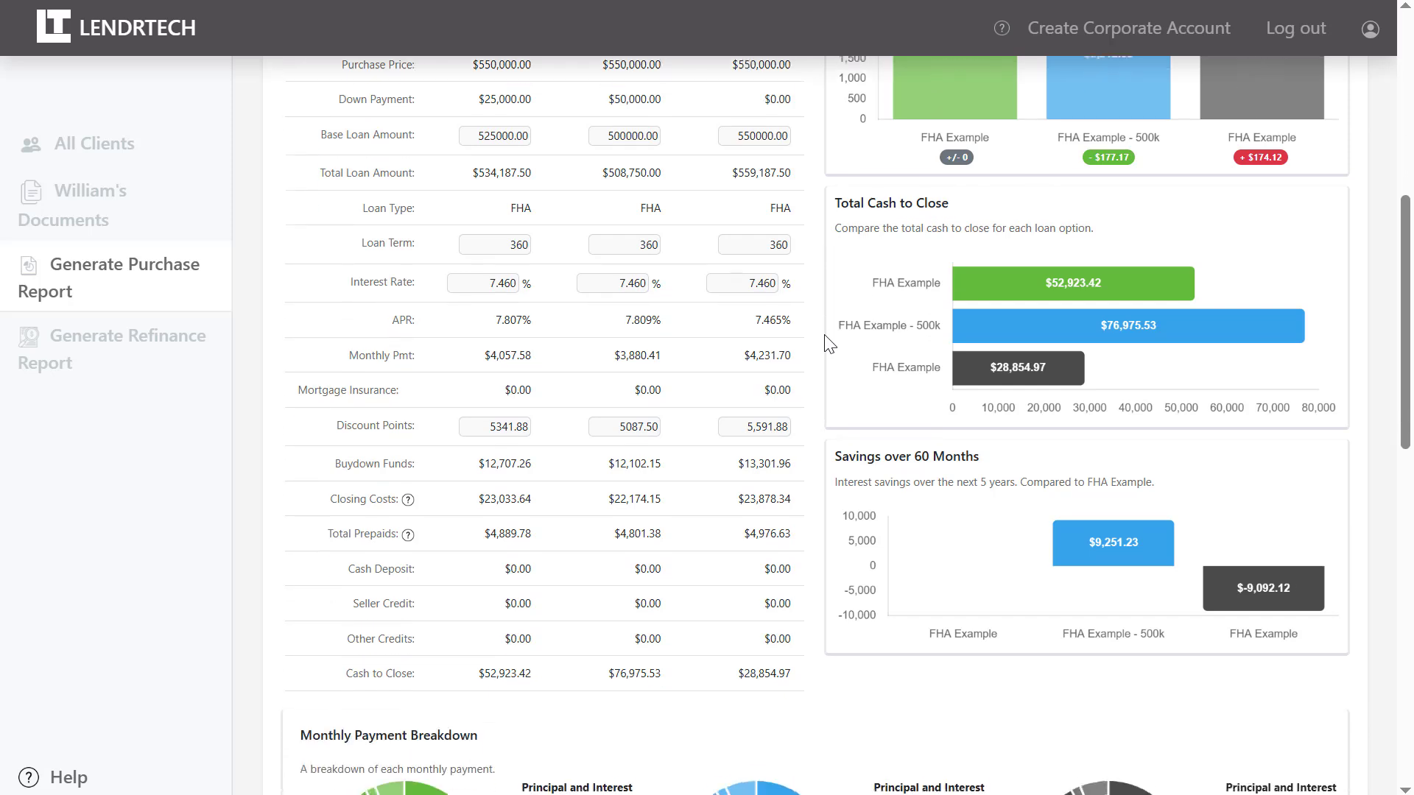
pyautogui.scroll(-3, 829, 344)
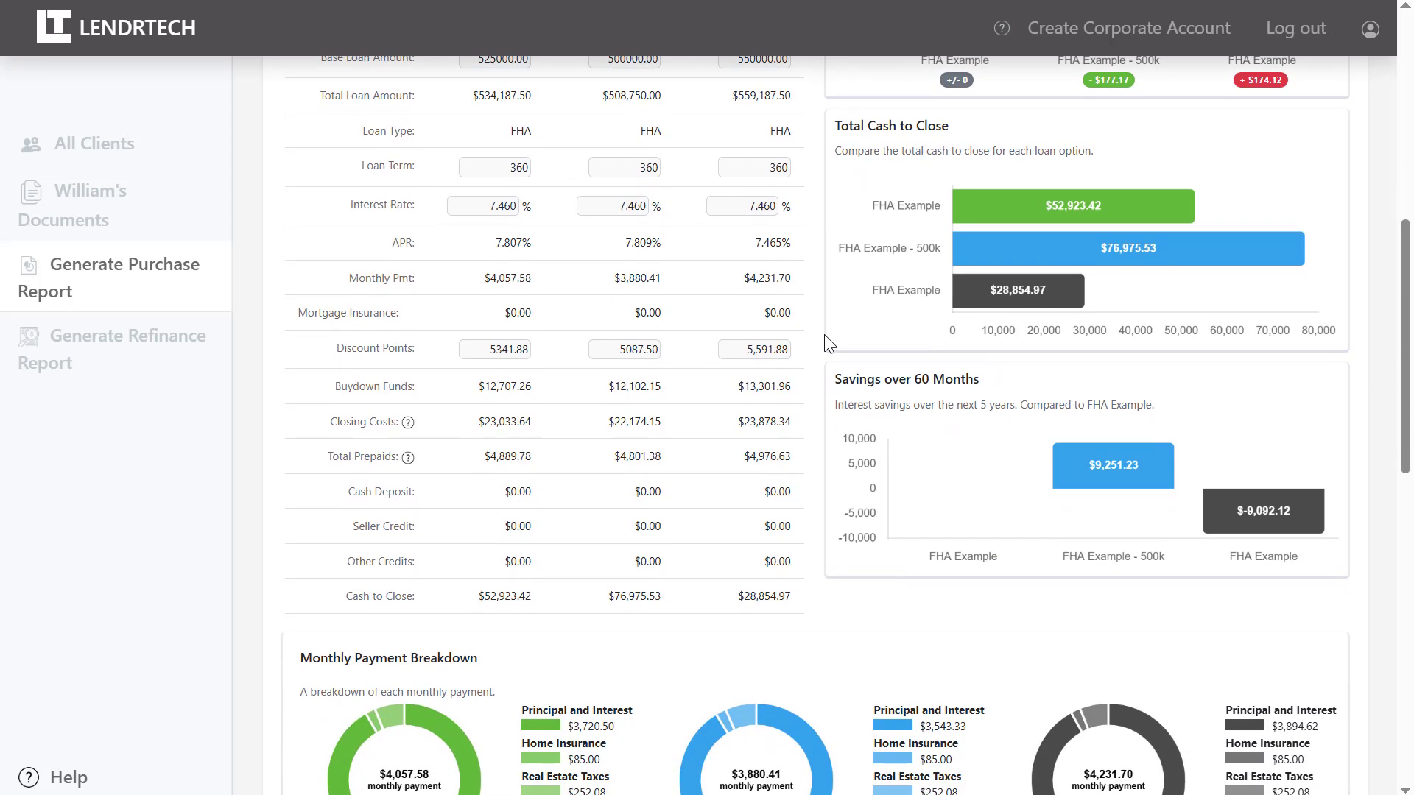
pyautogui.scroll(-8, 830, 344)
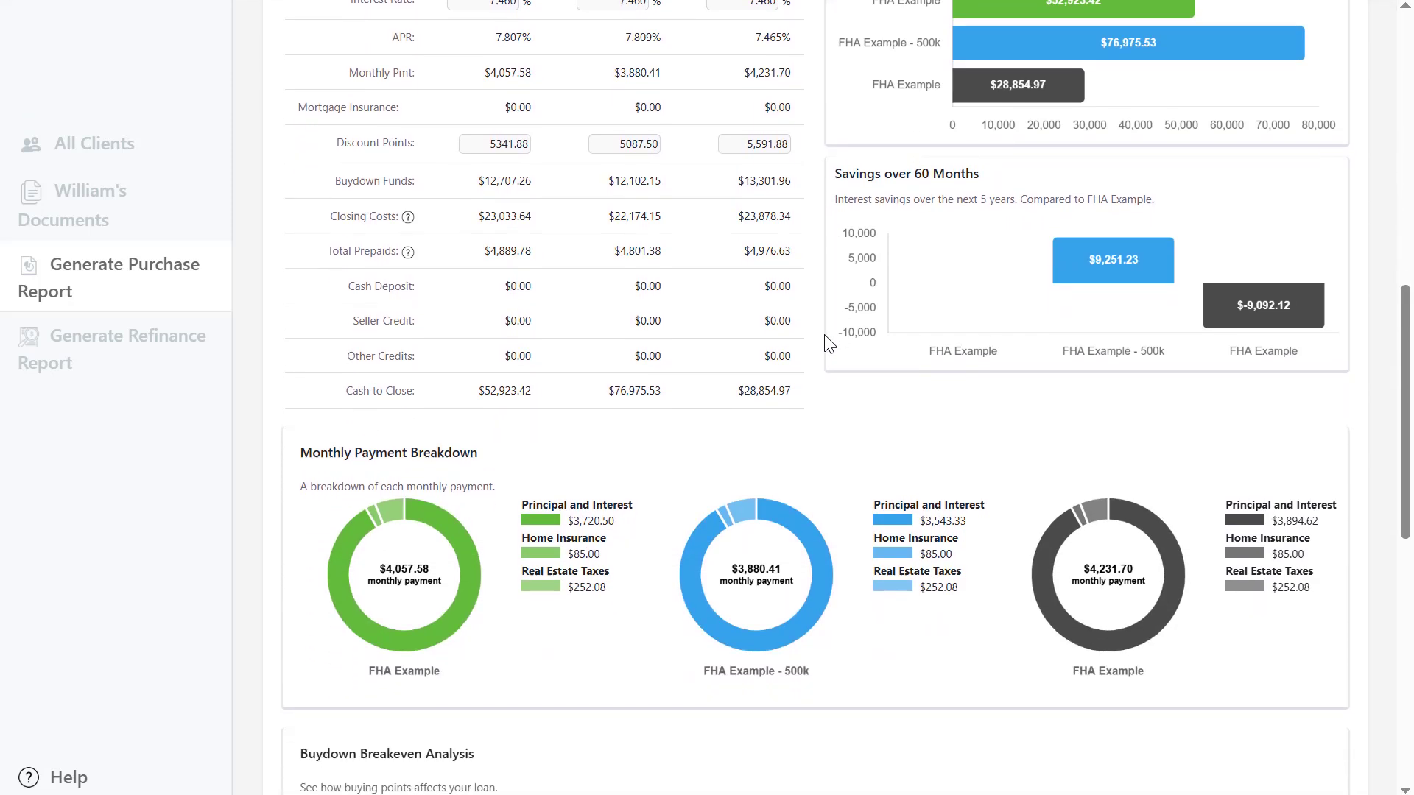
pyautogui.scroll(-5, 829, 344)
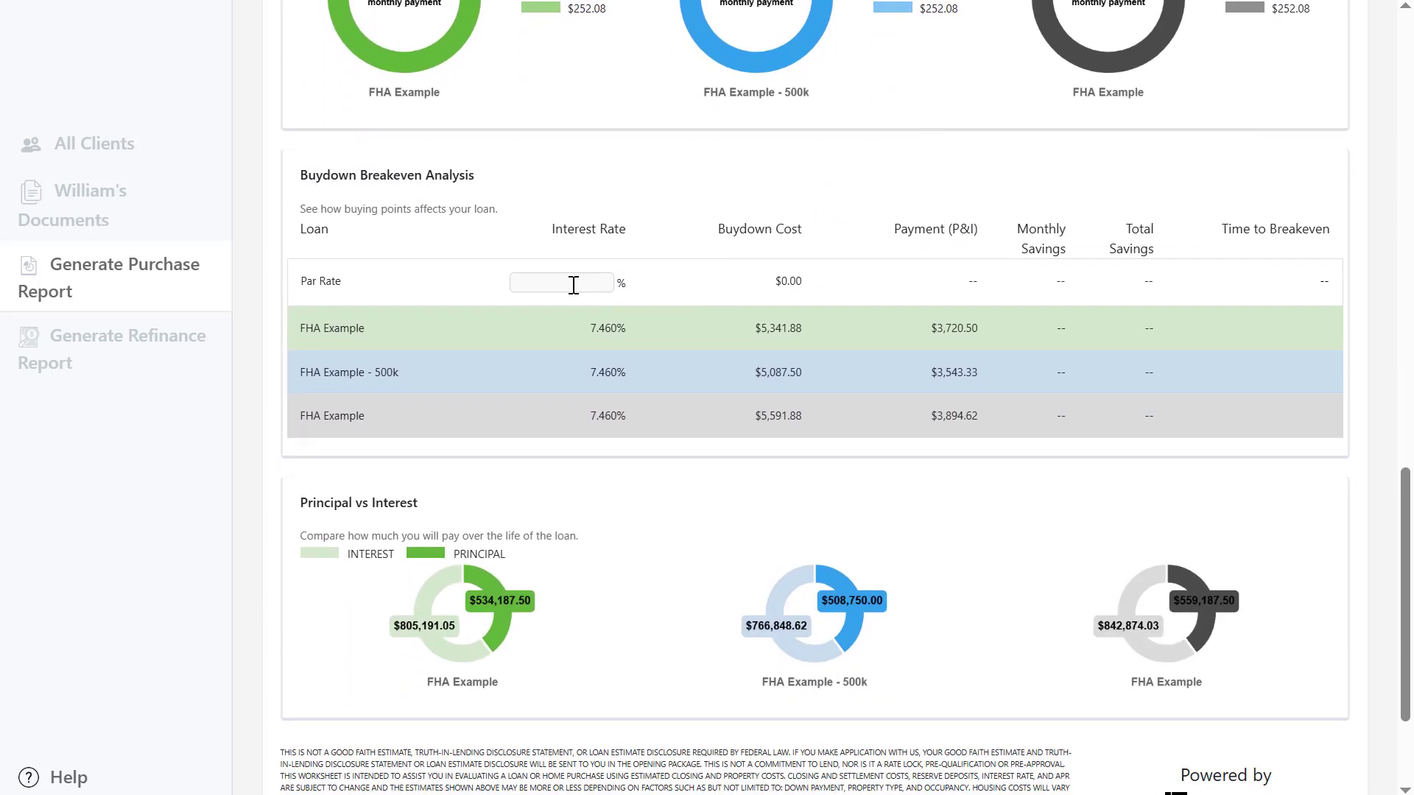
pyautogui.click(574, 284)
pyautogui.click(589, 330)
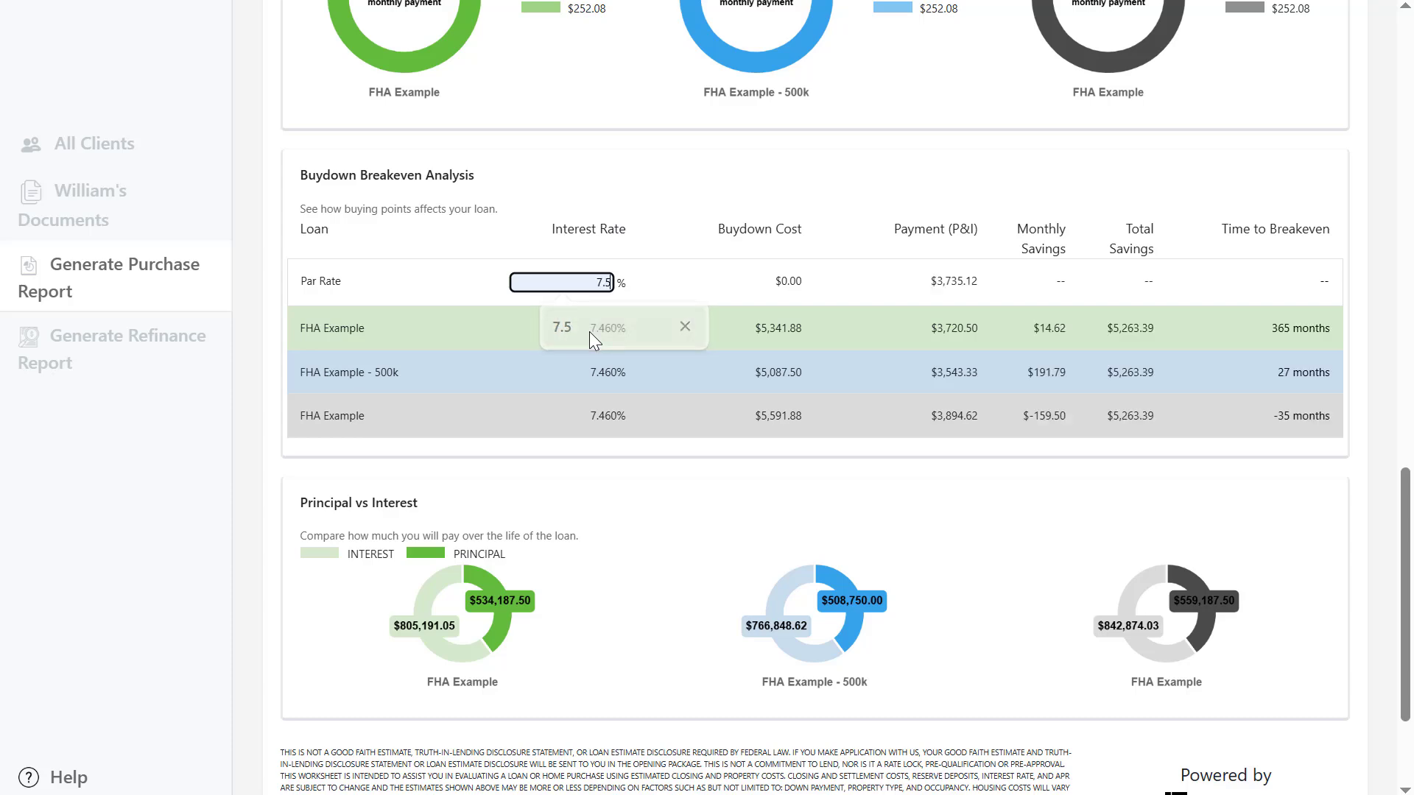
pyautogui.scroll(-2, 802, 515)
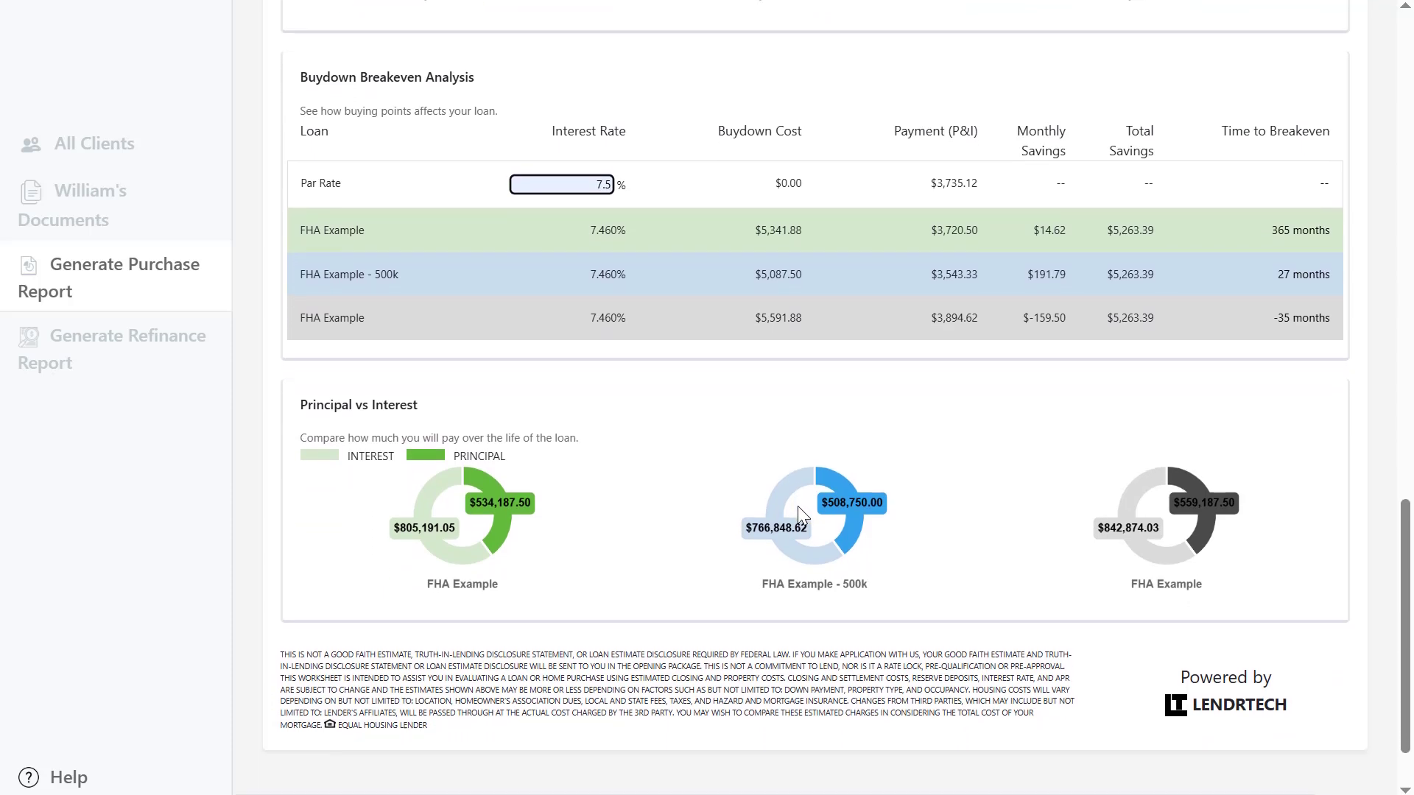
pyautogui.scroll(-1, 798, 506)
pyautogui.scroll(20, 798, 506)
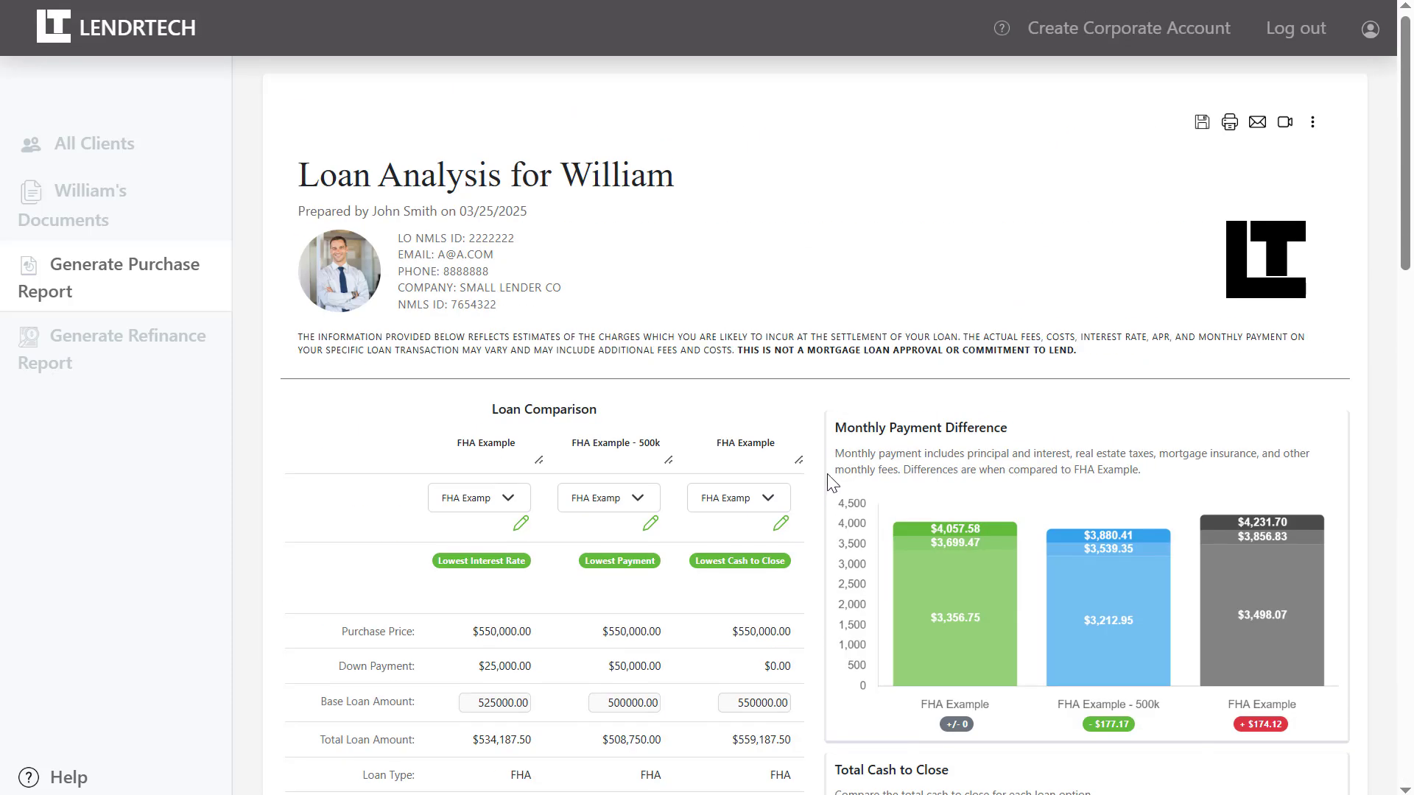
# Retitle the report 'William's Loan Options'.
pyautogui.click(1312, 126)
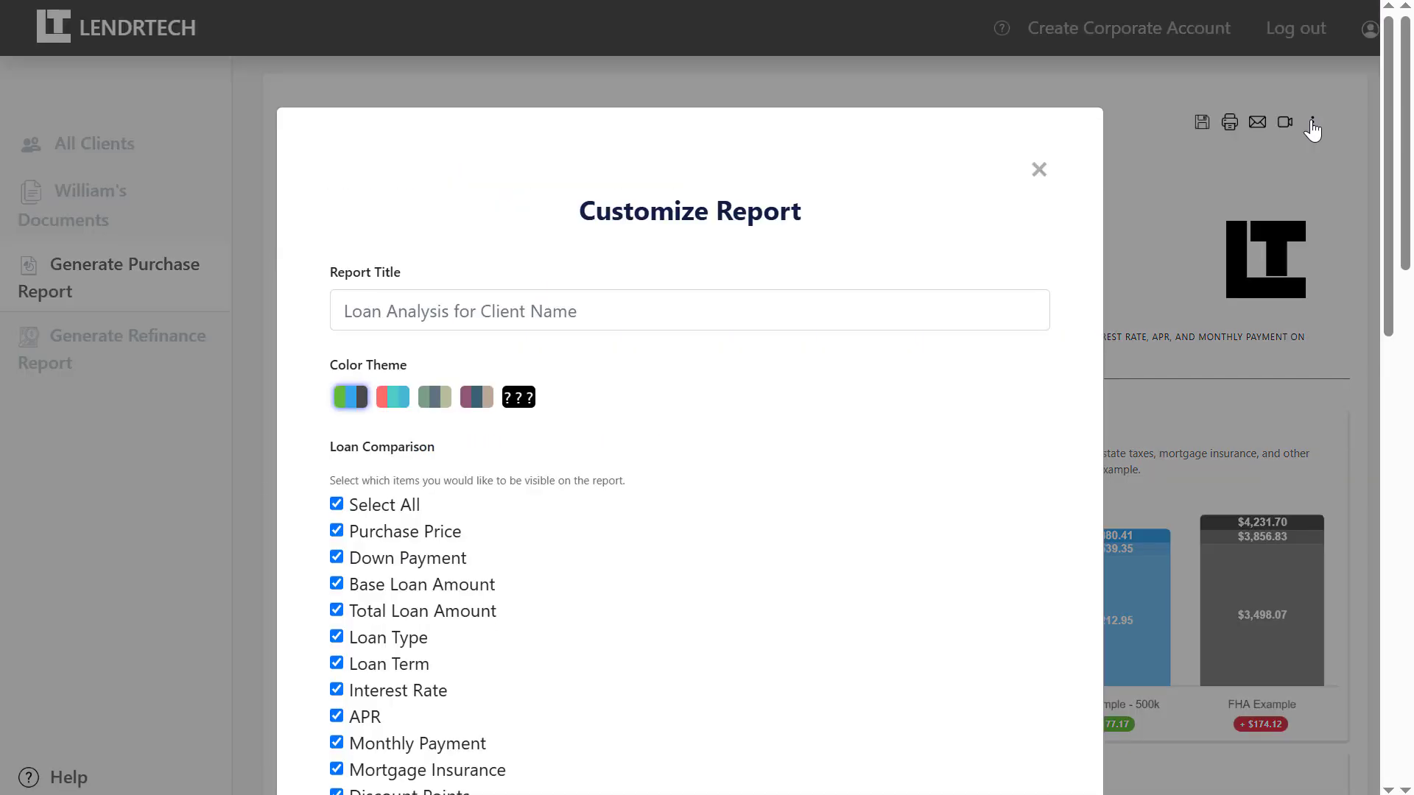
pyautogui.click(760, 305)
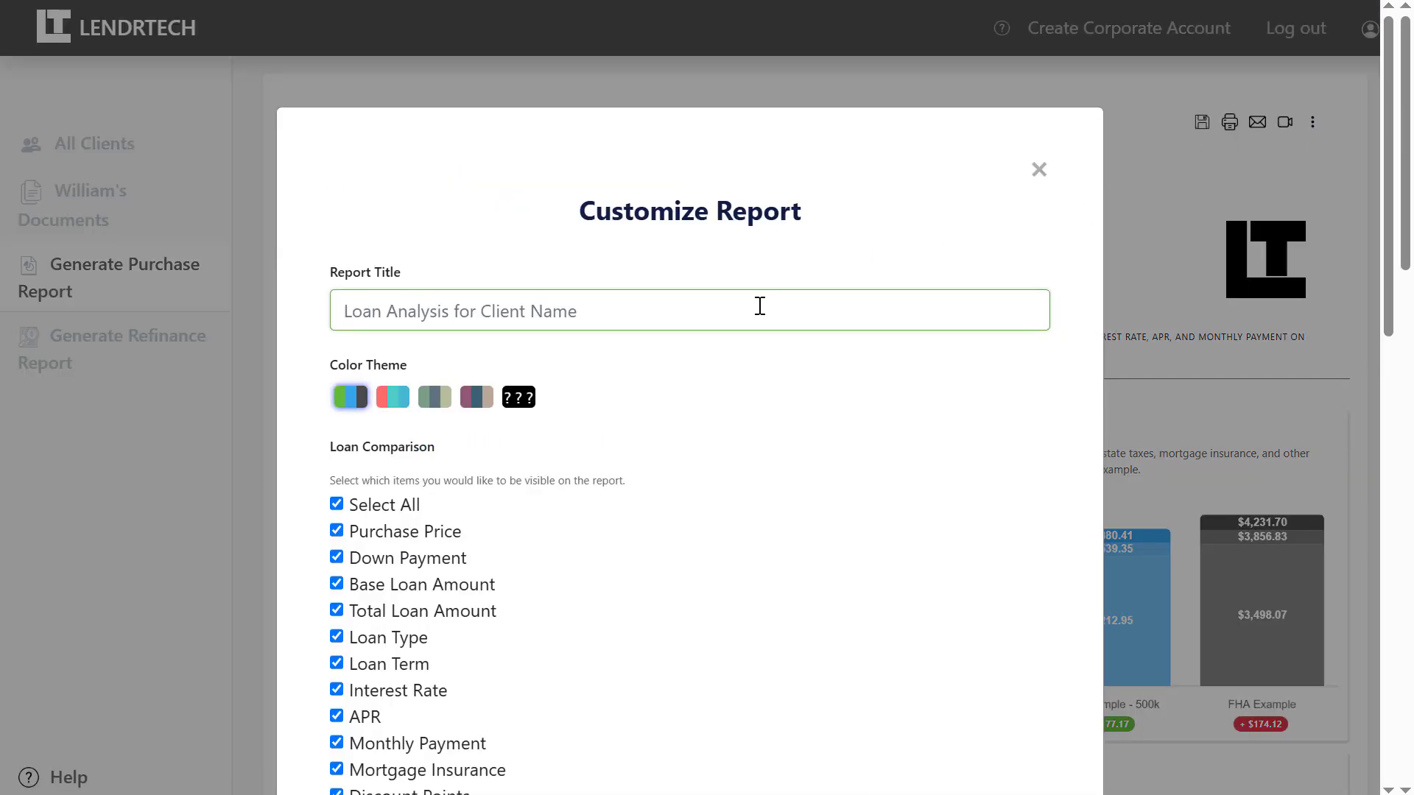
pyautogui.write('W')
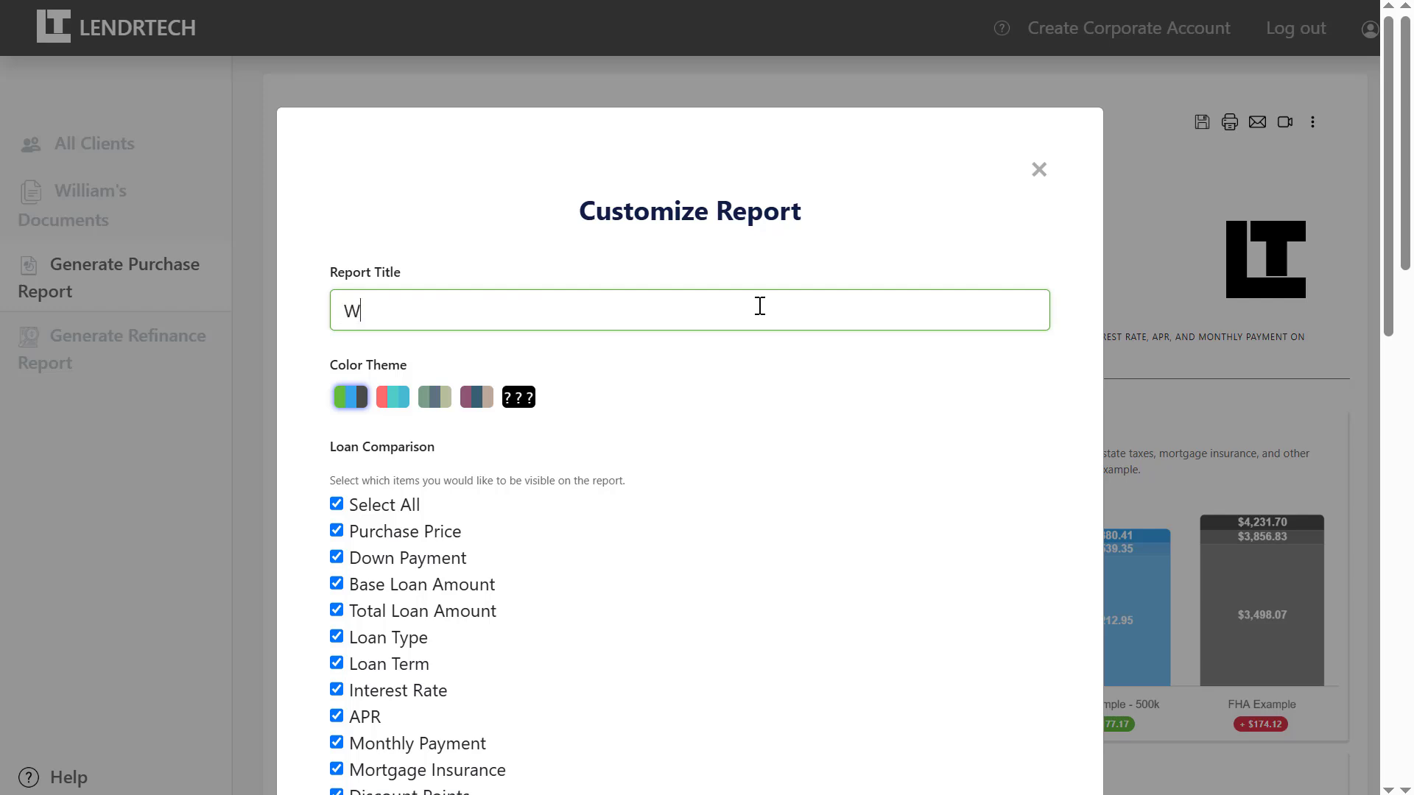
pyautogui.write("illiam's Loan Optio")
pyautogui.press('BackSpace')
pyautogui.write('Options')
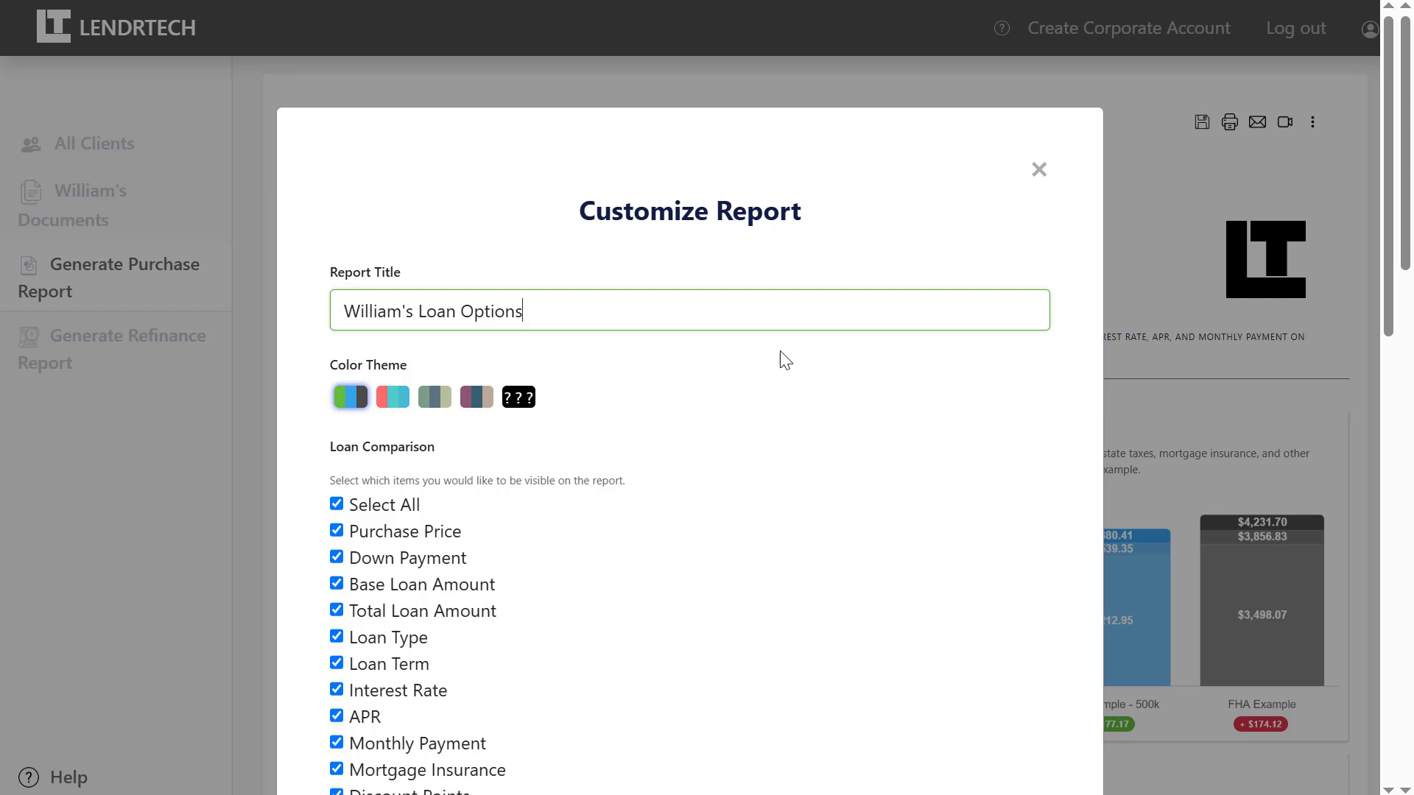
pyautogui.click(787, 361)
pyautogui.click(1039, 170)
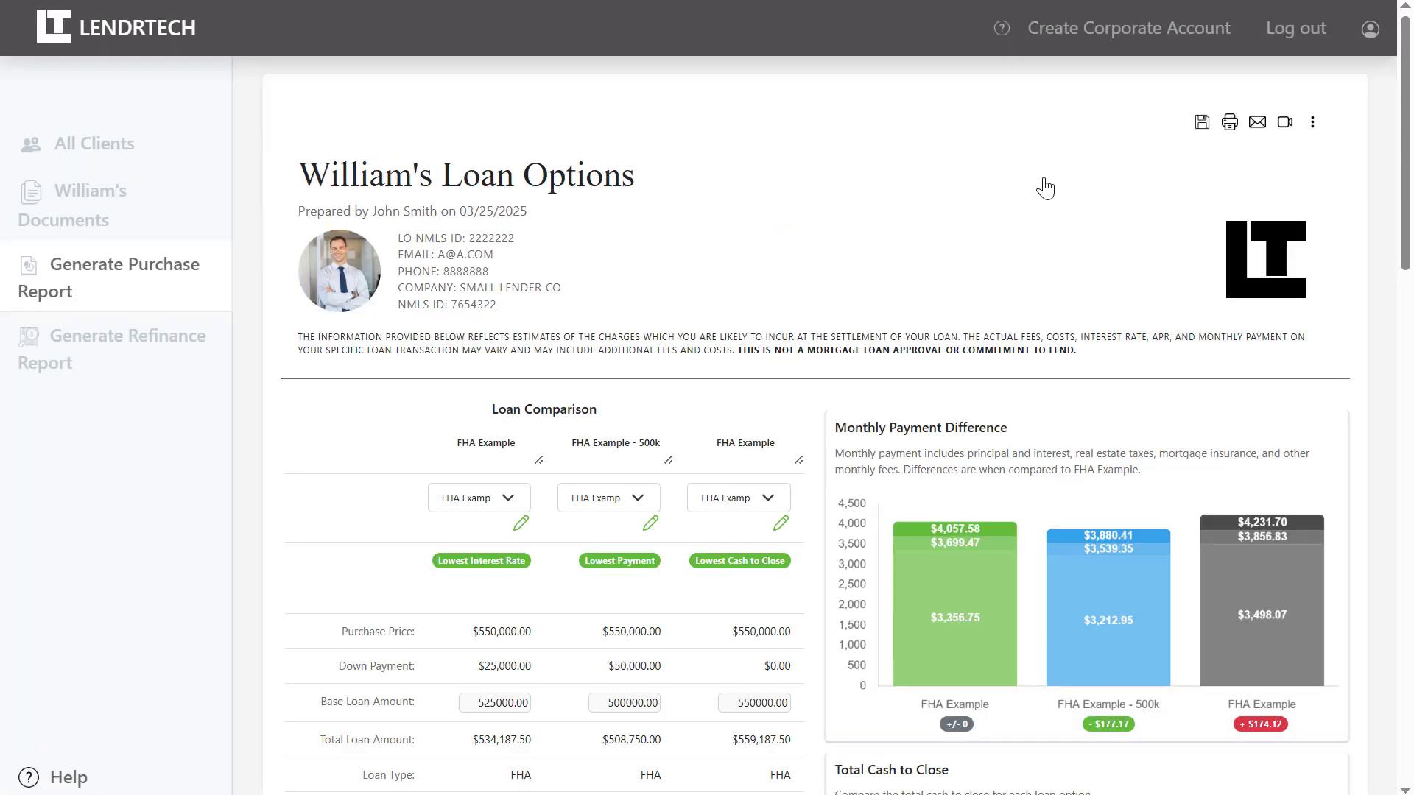
# Switch the report to the third, muted colour theme.
pyautogui.click(1312, 122)
pyautogui.click(436, 399)
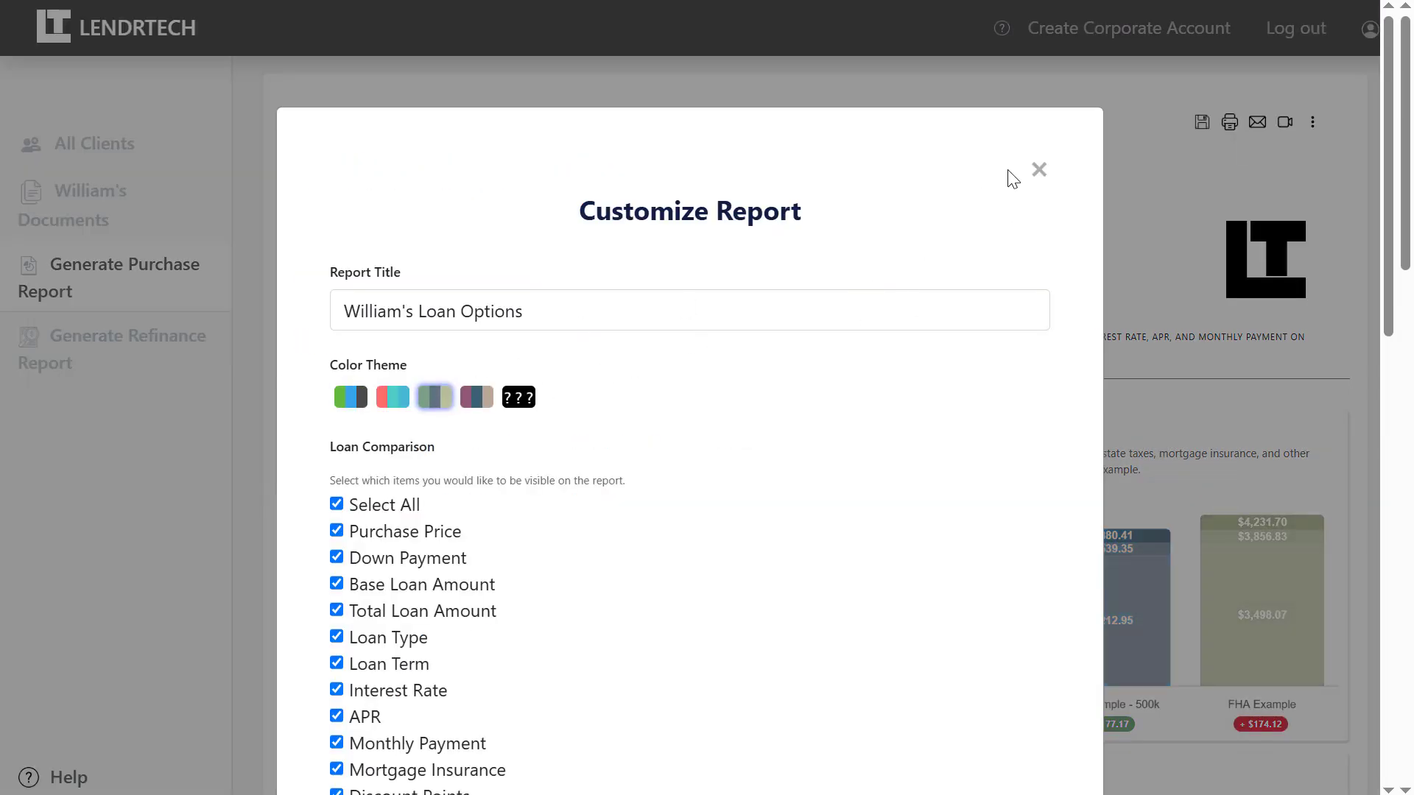
pyautogui.click(1035, 174)
pyautogui.scroll(-3, 1034, 181)
pyautogui.scroll(3, 1033, 181)
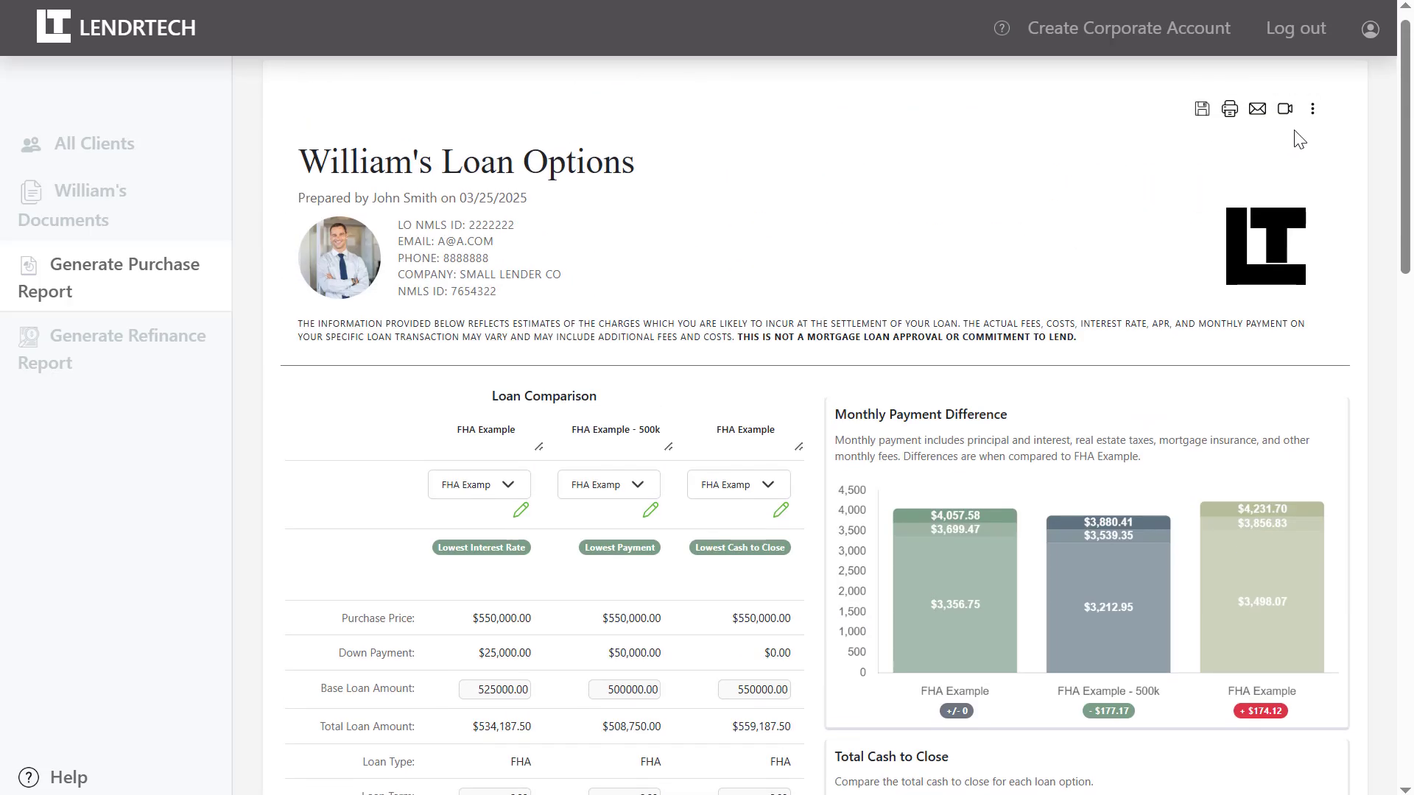
# Set the payment chart help text to 'Hey man, take a look at the monthly payments for each option' and hide the Total Cash To Close chart.
pyautogui.click(1312, 111)
pyautogui.scroll(-5, 1244, 416)
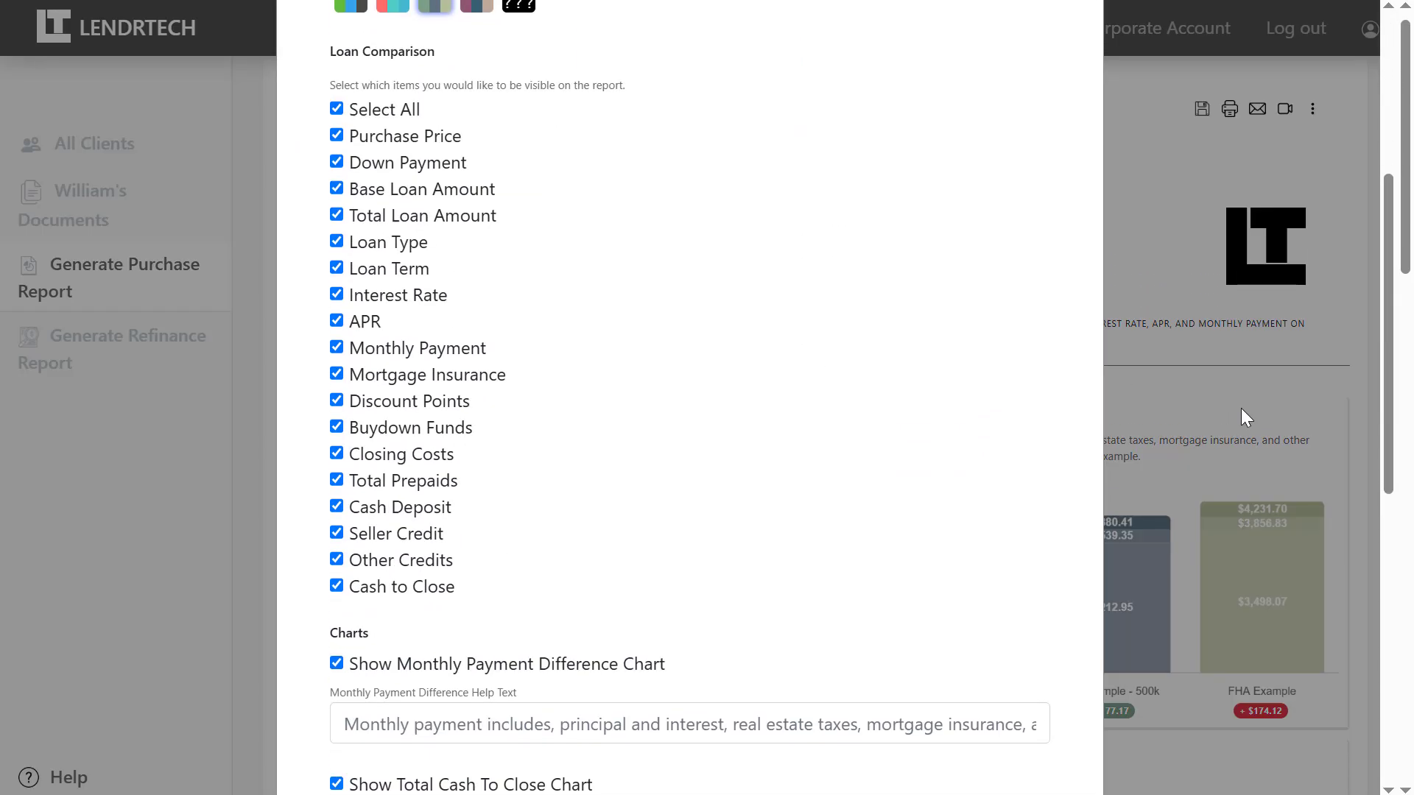
pyautogui.scroll(-4, 1240, 408)
pyautogui.click(820, 361)
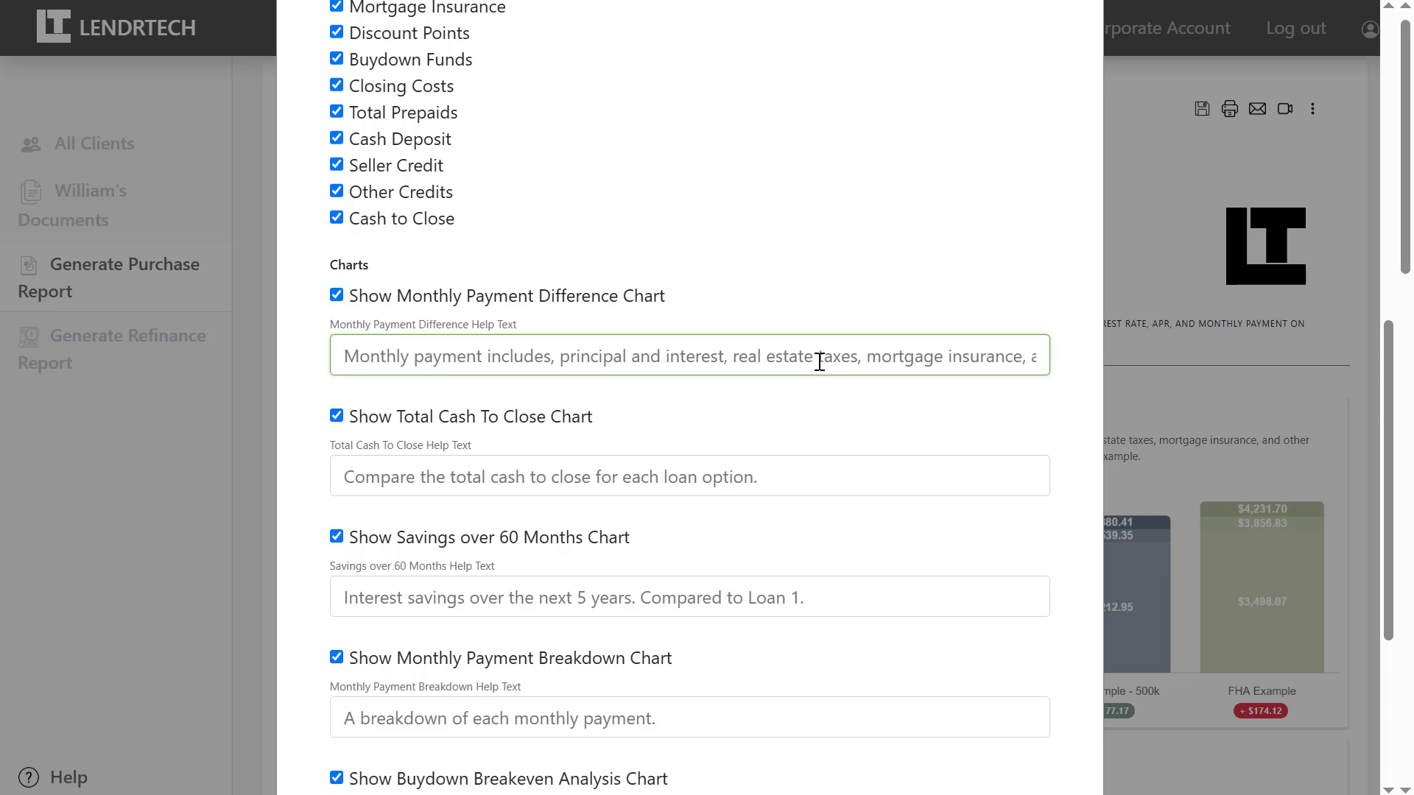
pyautogui.write('Hey man,')
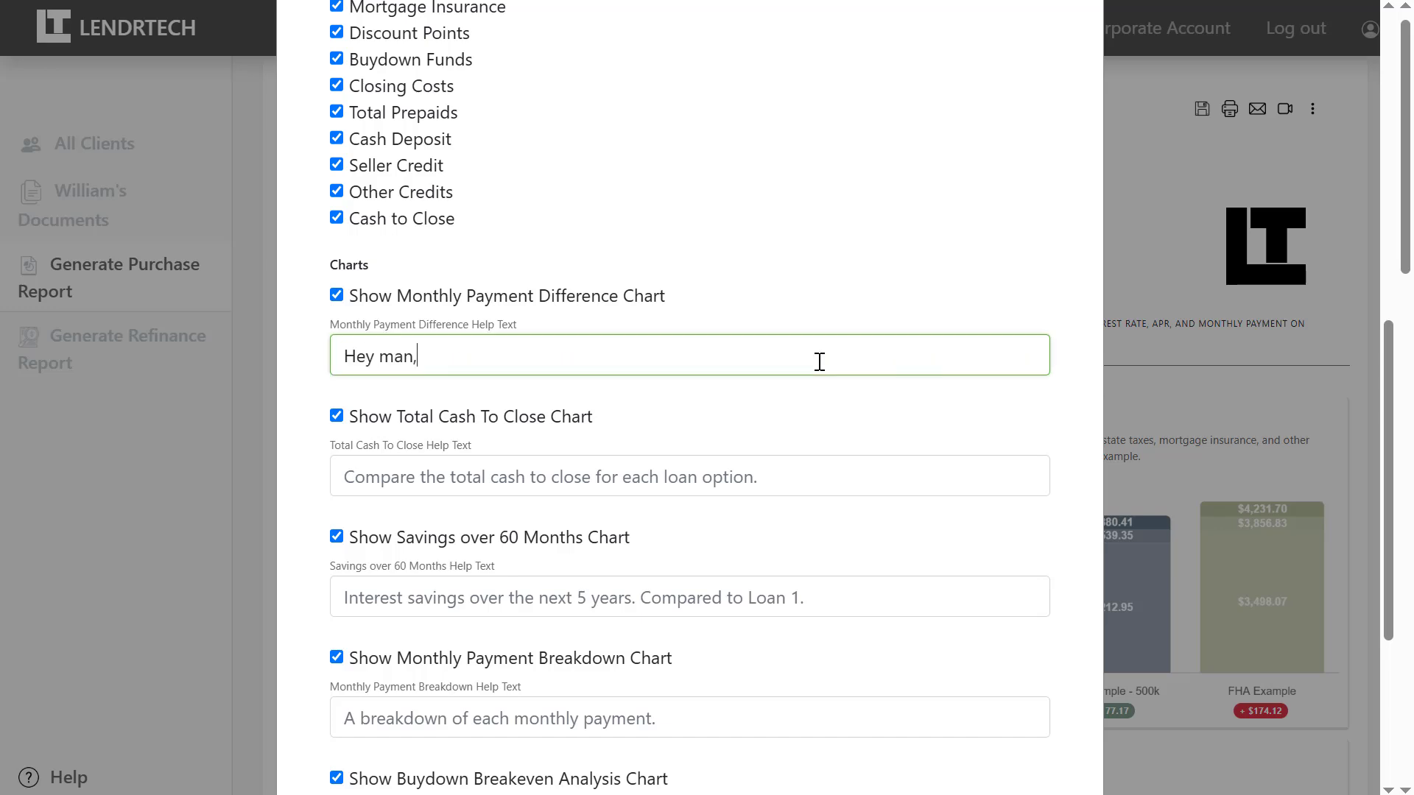
pyautogui.write(' take a look at the monthly payments for each option')
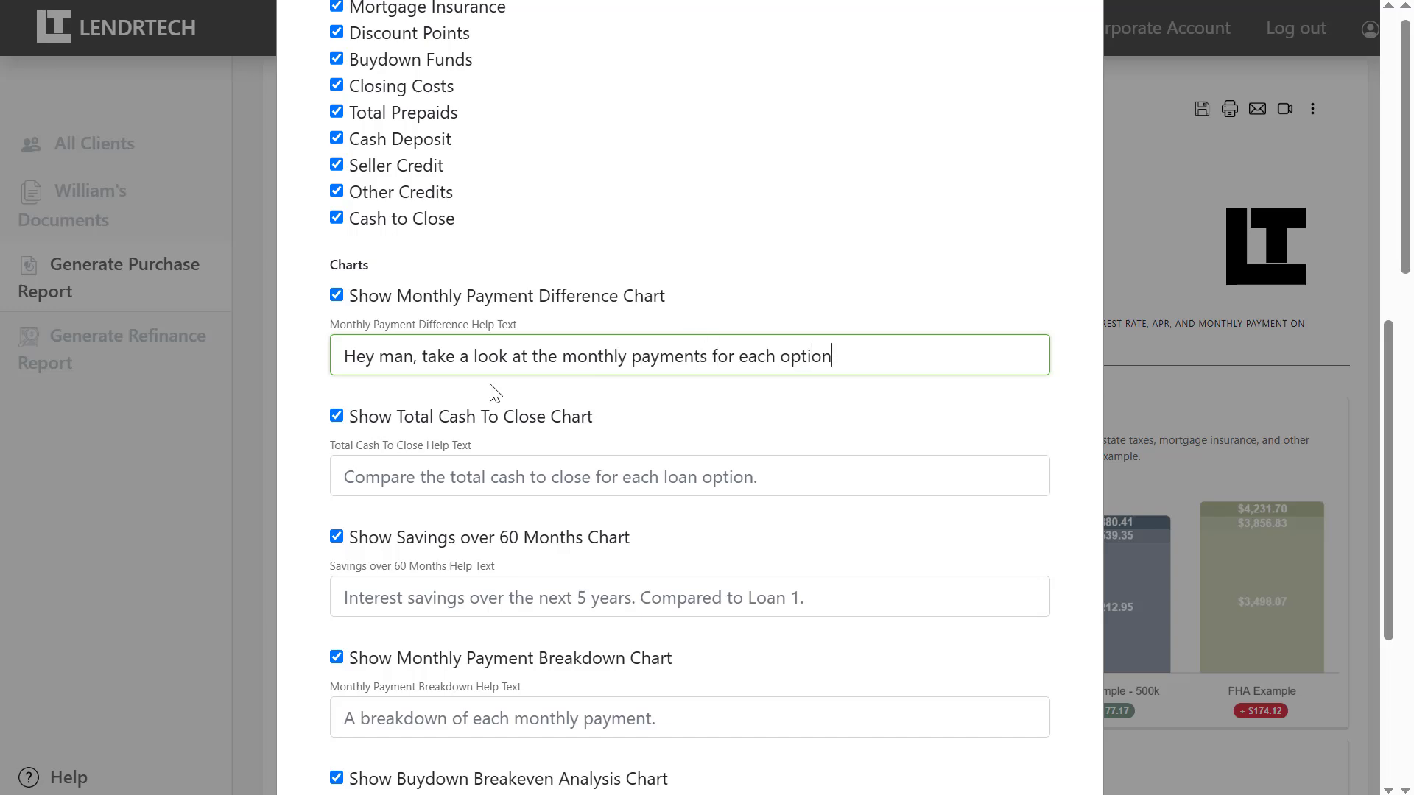
pyautogui.click(338, 419)
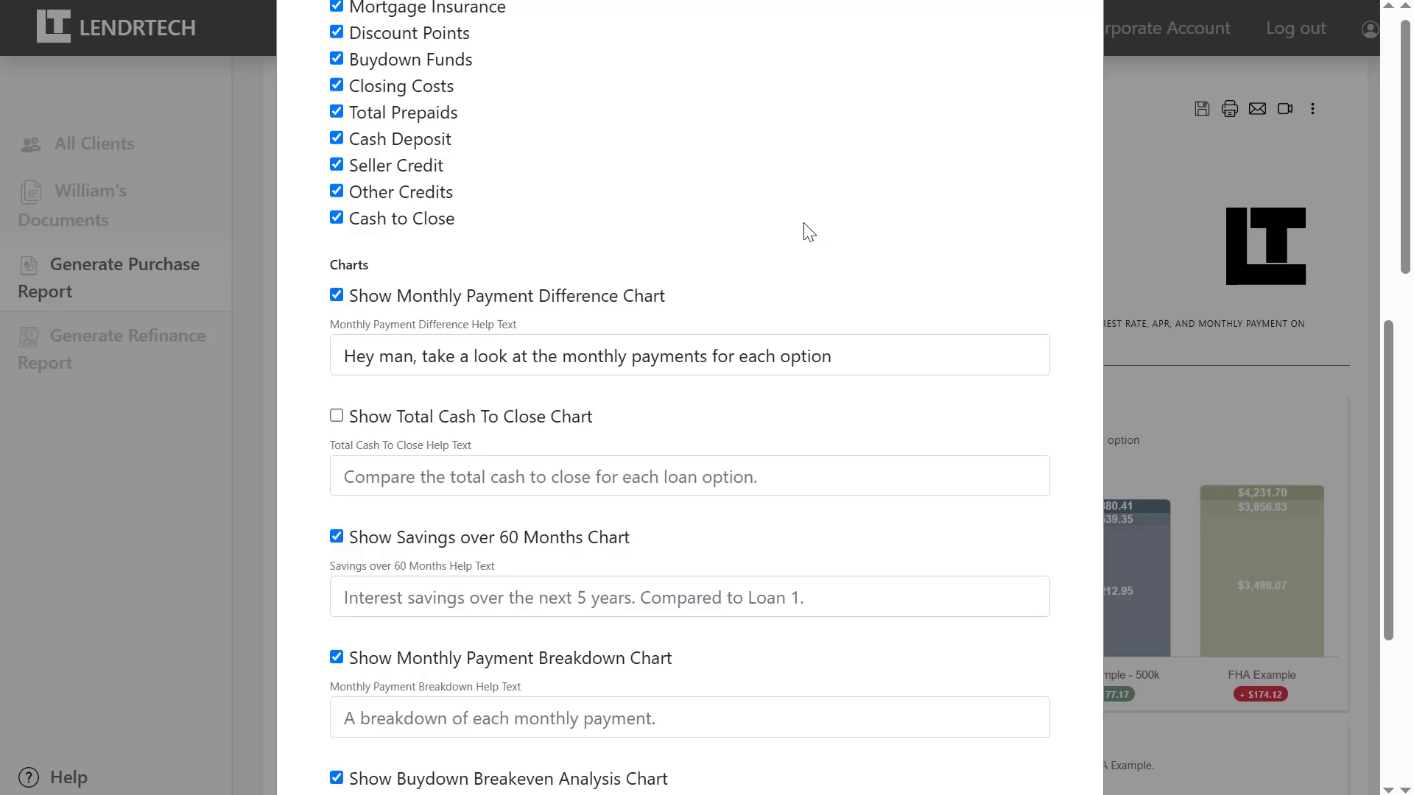
pyautogui.scroll(10, 805, 231)
pyautogui.click(1036, 166)
# Review the updated report, then bring up the video recording options.
pyautogui.scroll(-1, 1030, 179)
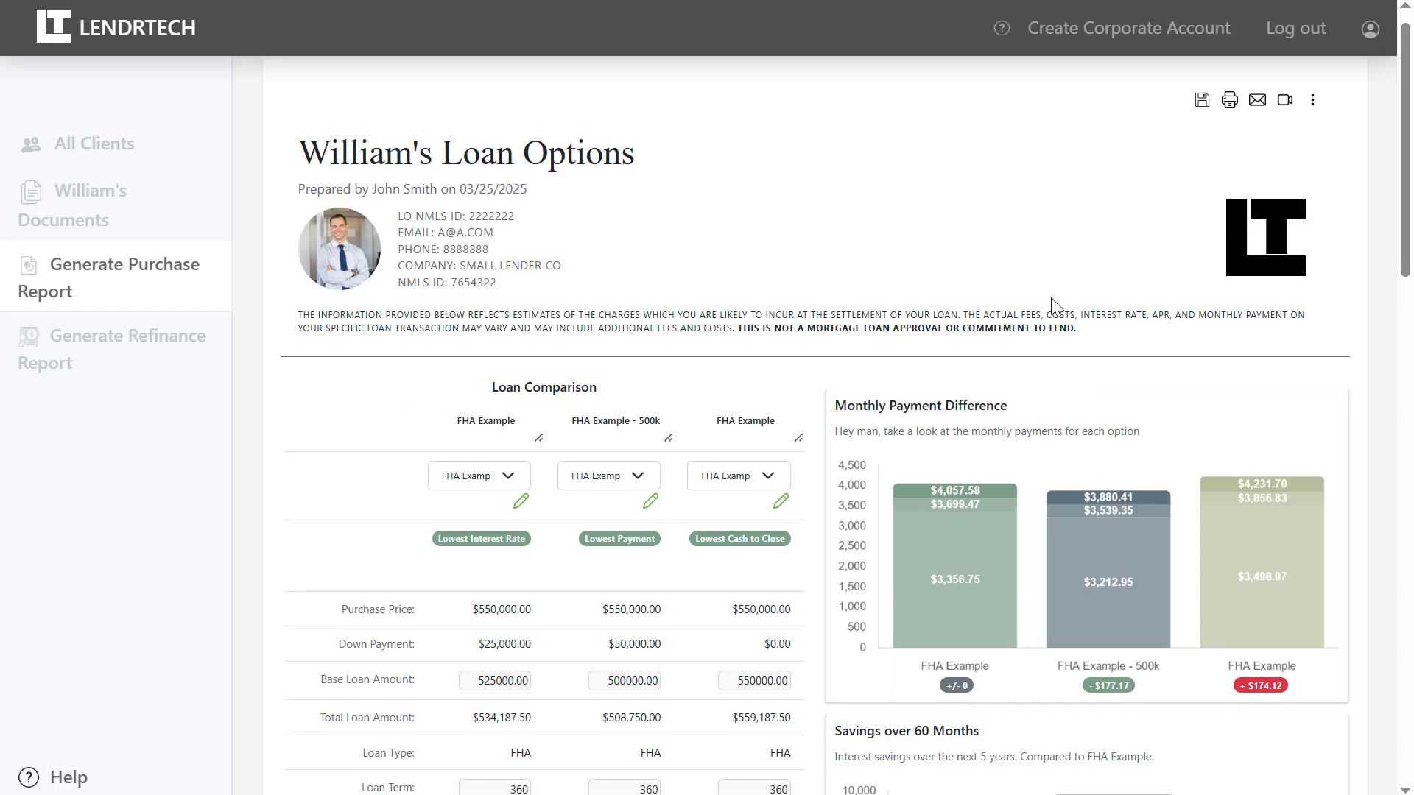
pyautogui.moveTo(1143, 405); pyautogui.dragTo(830, 410)
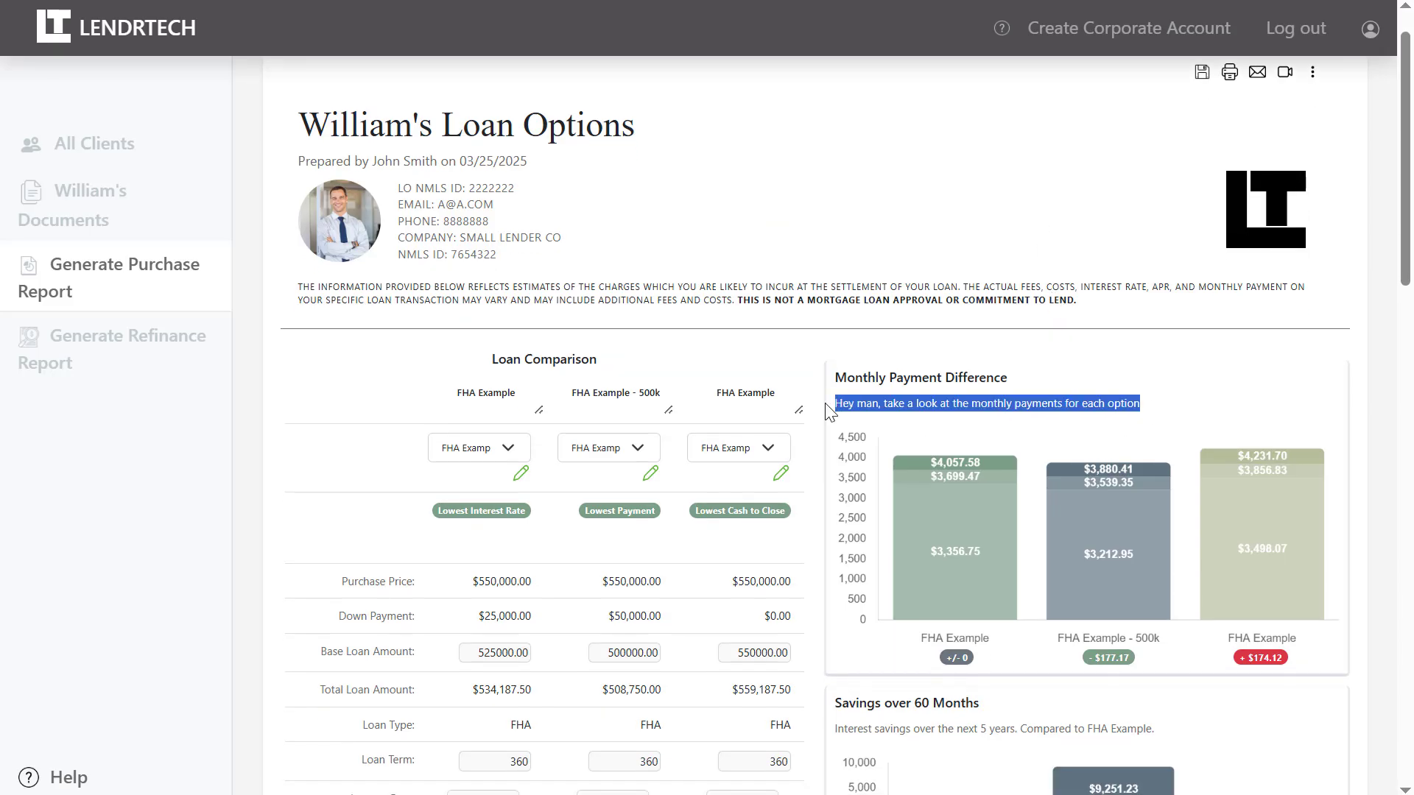
pyautogui.click(862, 345)
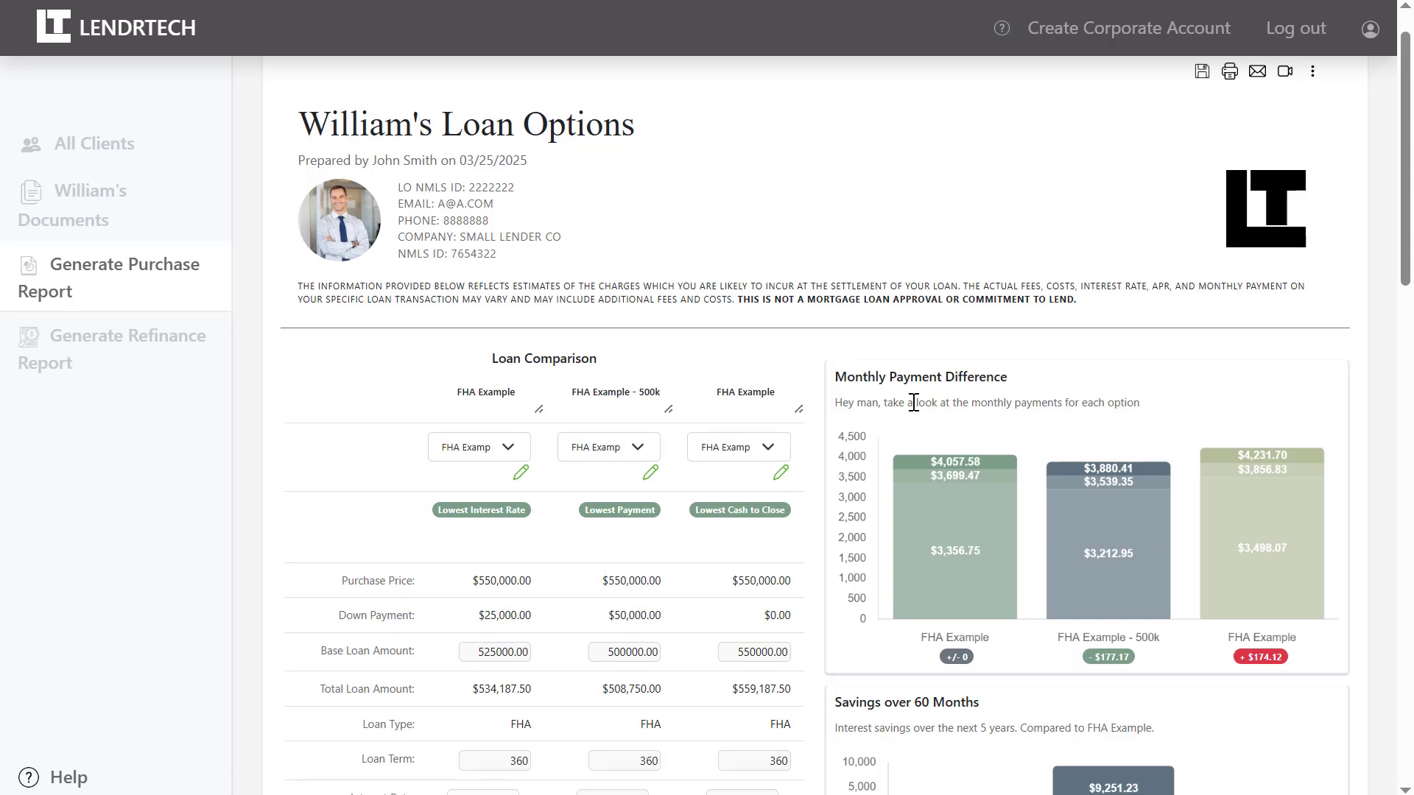
pyautogui.scroll(-1, 913, 403)
pyautogui.scroll(-8, 913, 403)
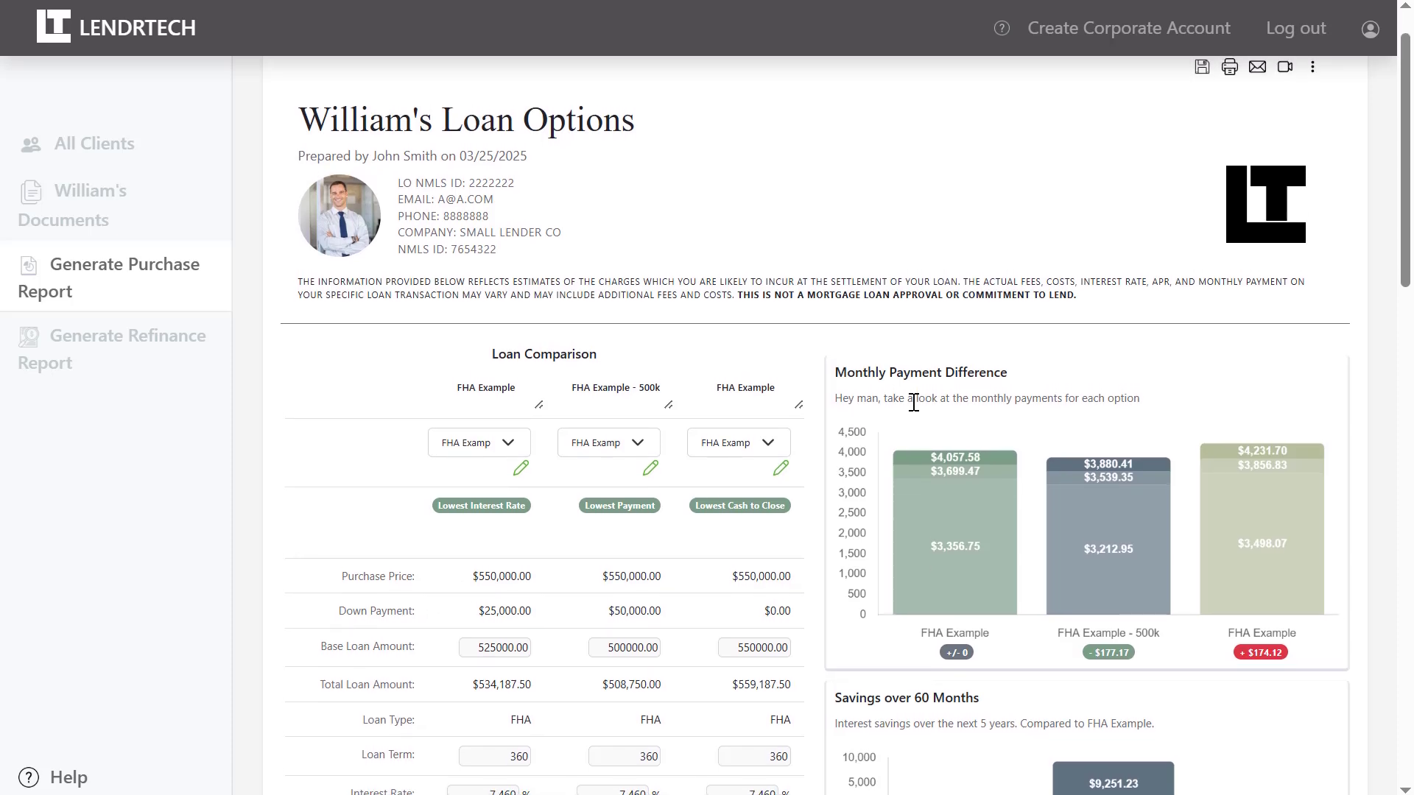
pyautogui.scroll(9, 913, 403)
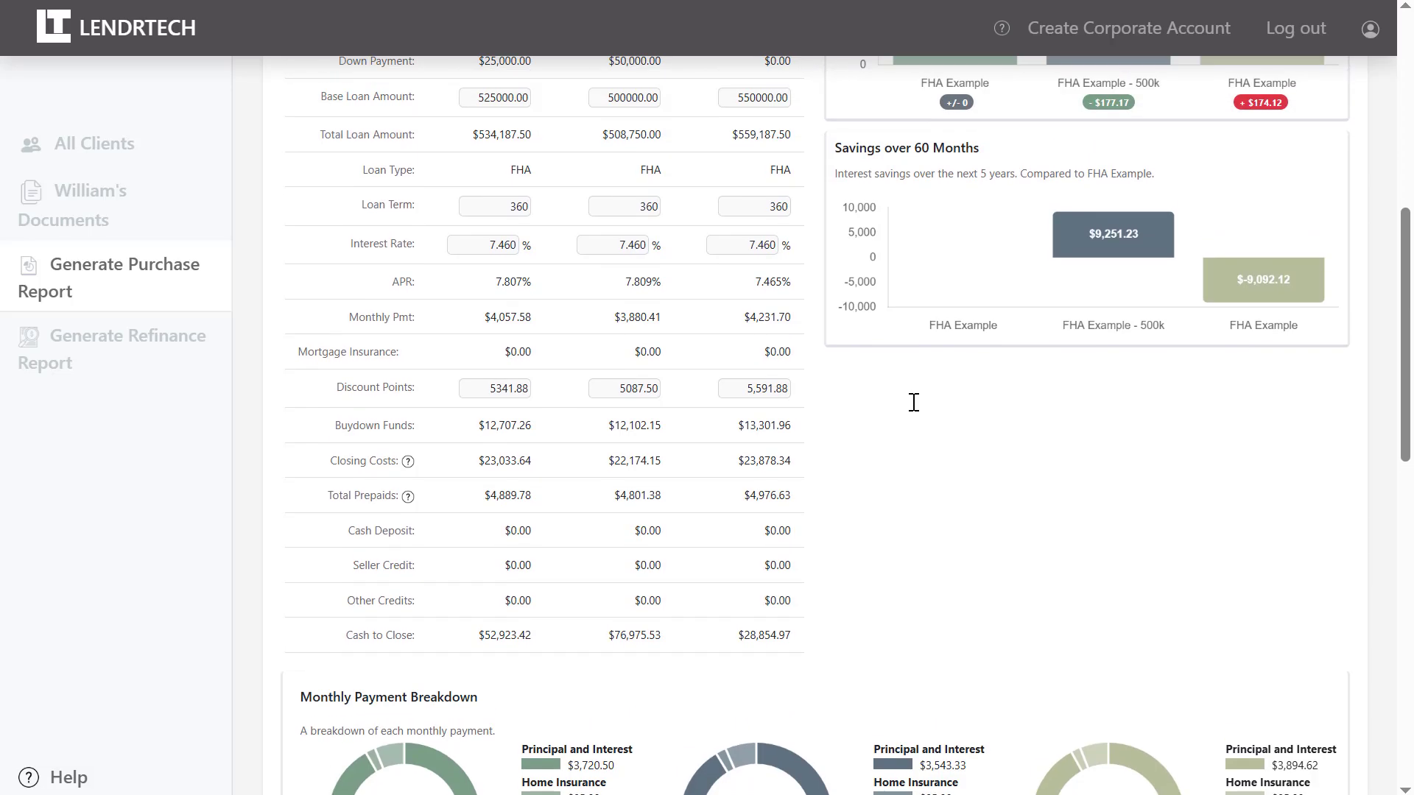
pyautogui.click(1285, 124)
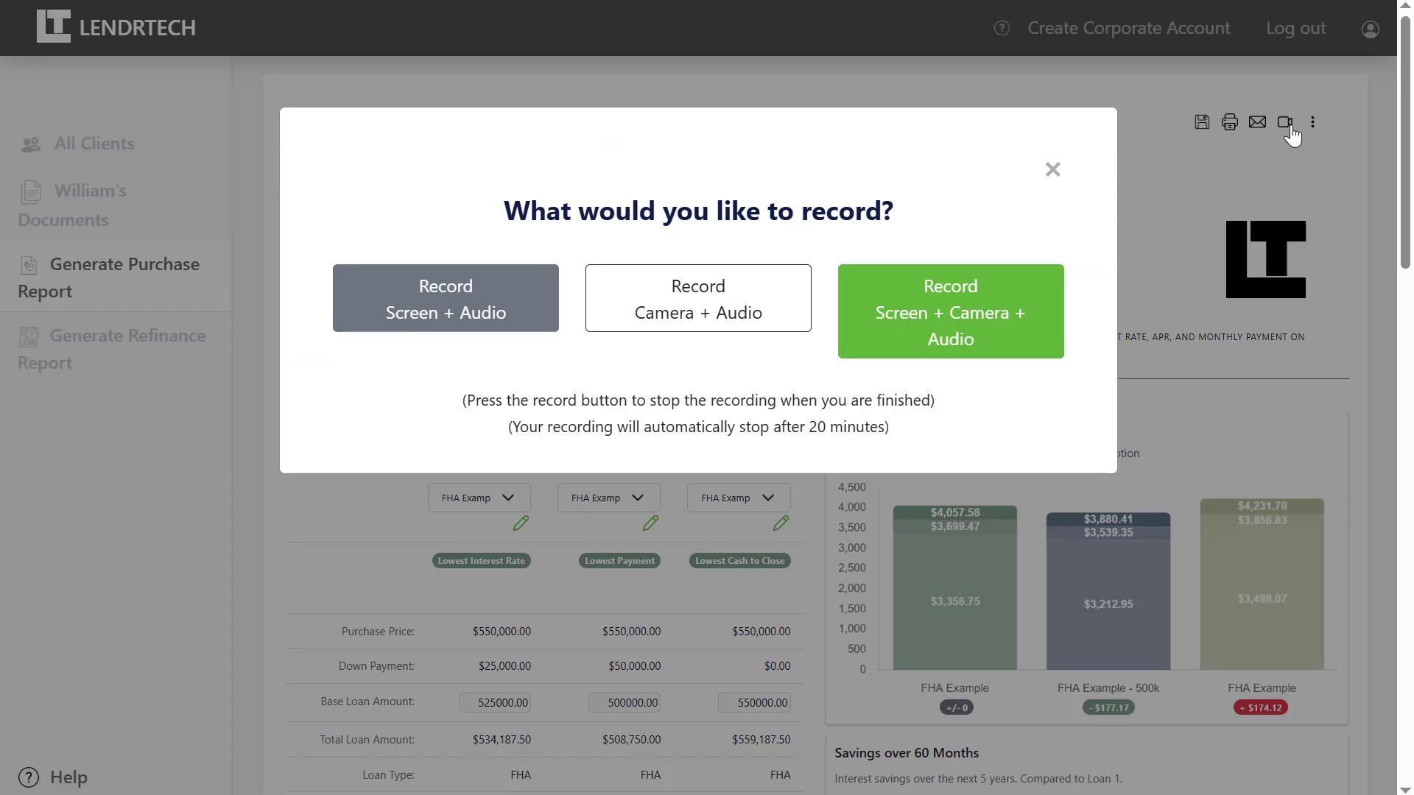
# Record a 6-second screen-and-audio walkthrough scrolling through the report.
pyautogui.click(503, 289)
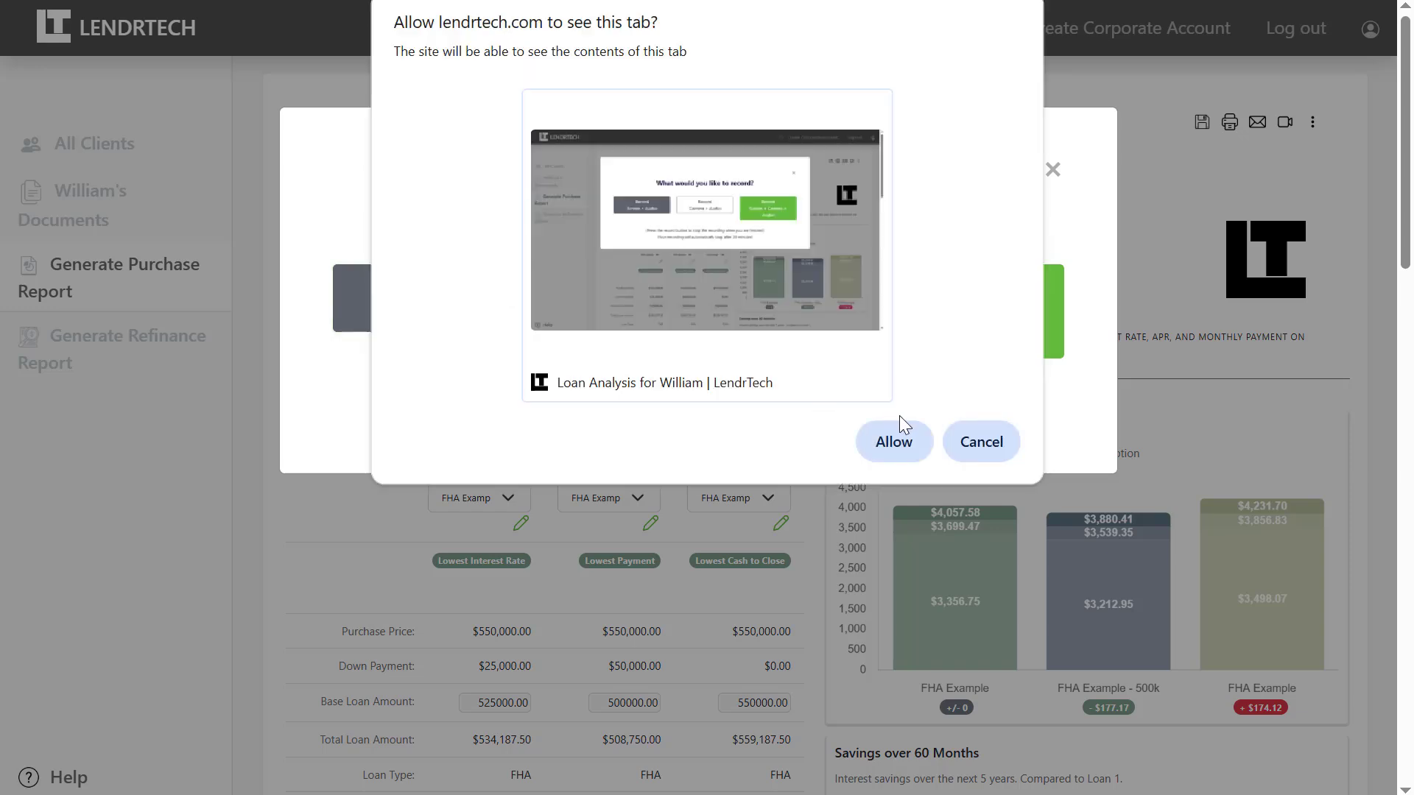
pyautogui.click(894, 442)
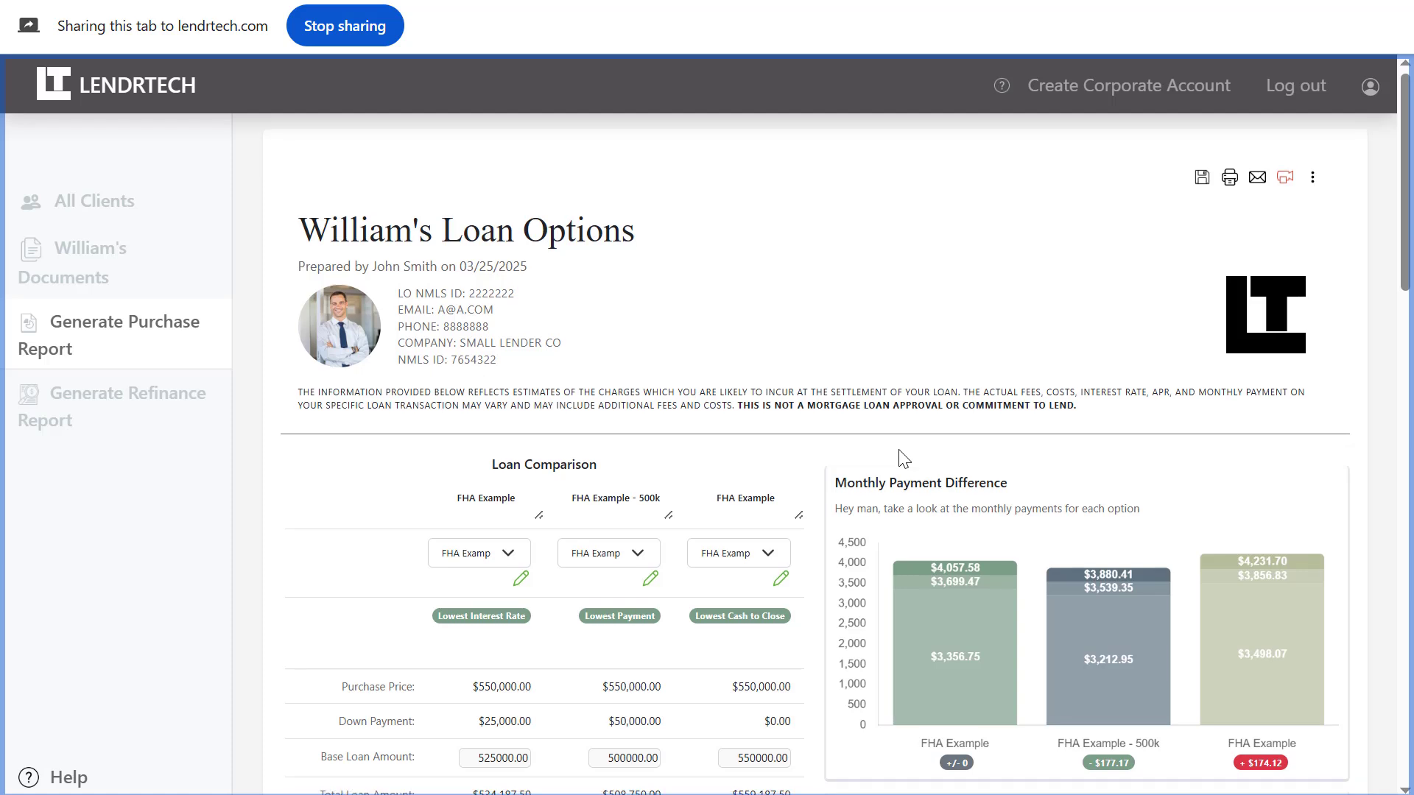
pyautogui.scroll(-3, 900, 450)
pyautogui.scroll(3, 898, 450)
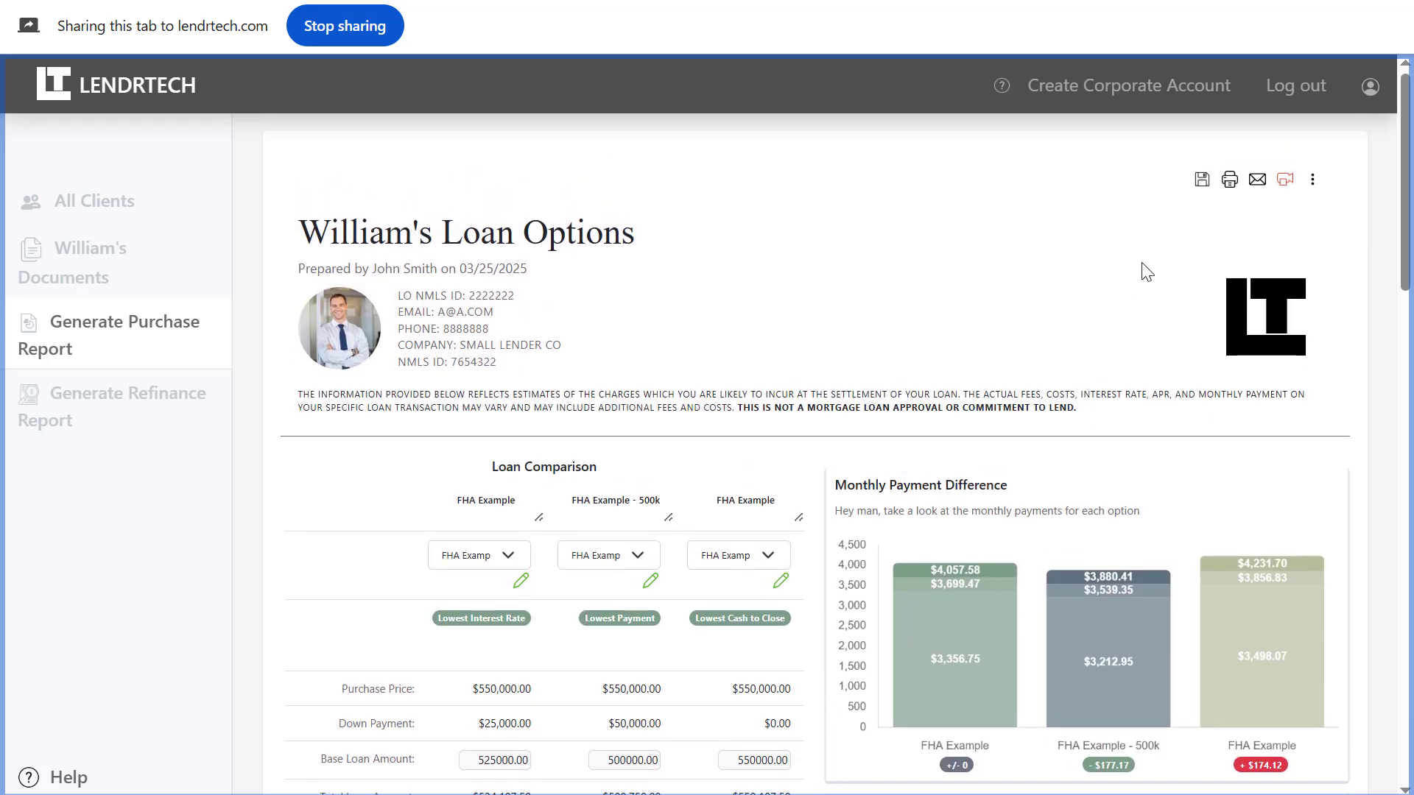
pyautogui.click(1285, 181)
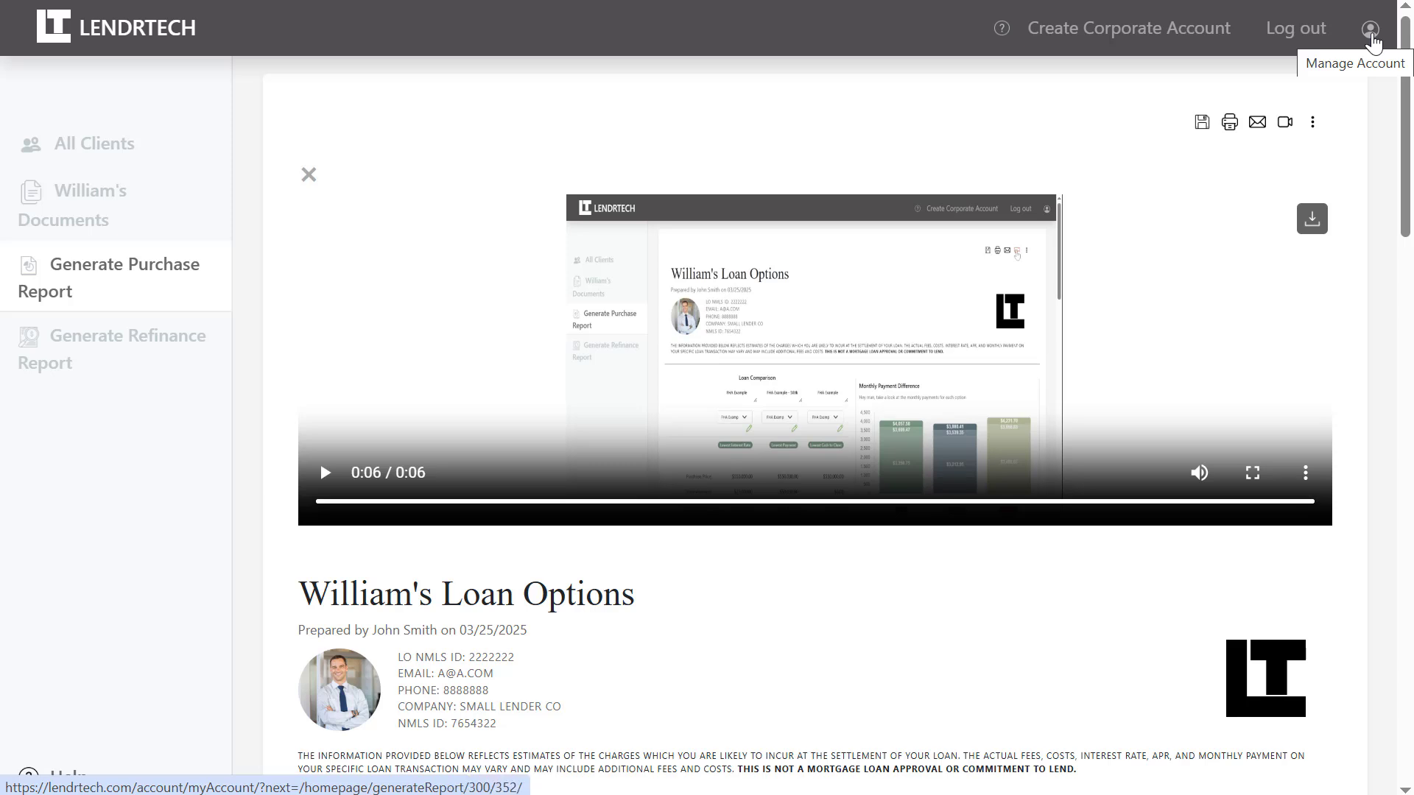
pyautogui.click(1371, 34)
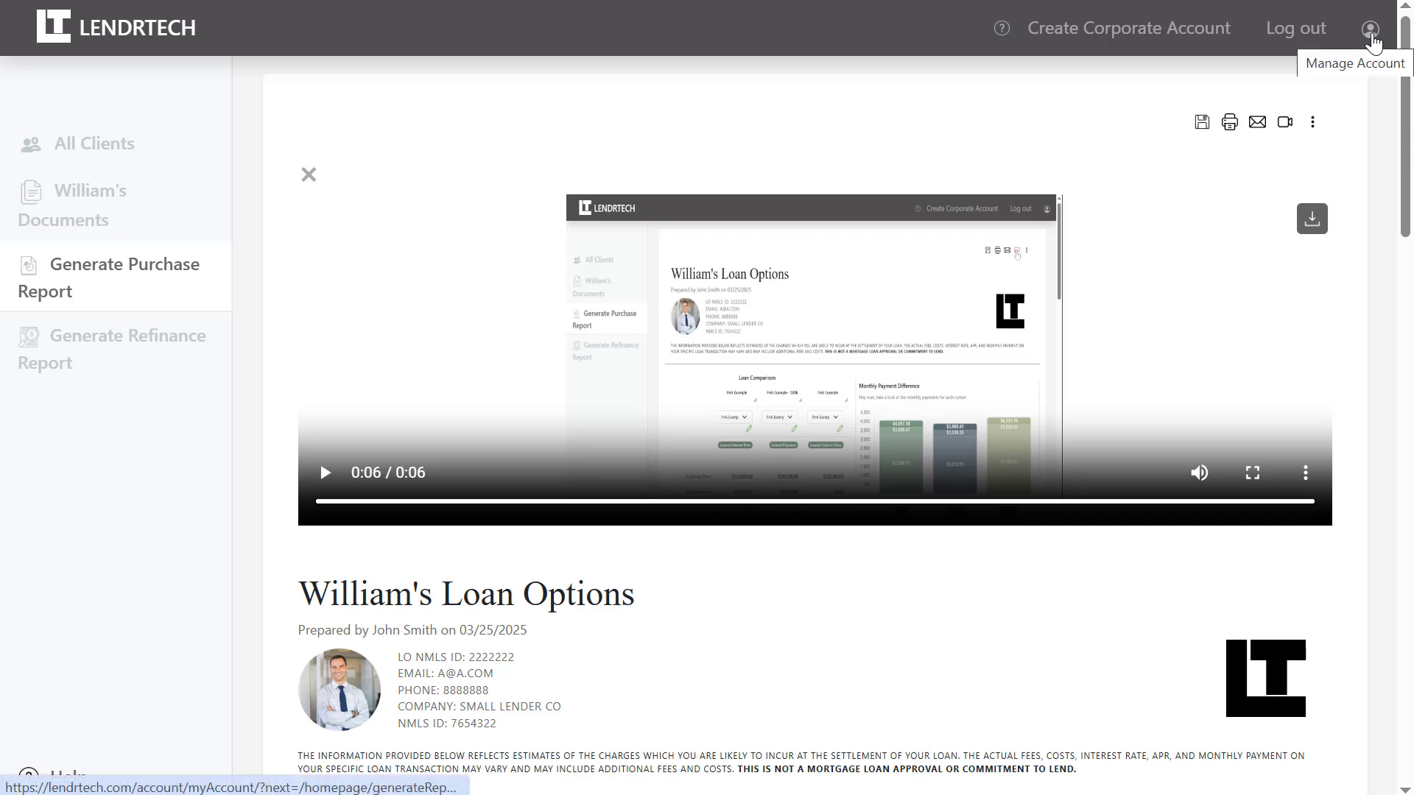
# Open My Account and scroll down to the billing, password and subscription links.
pyautogui.click(1371, 33)
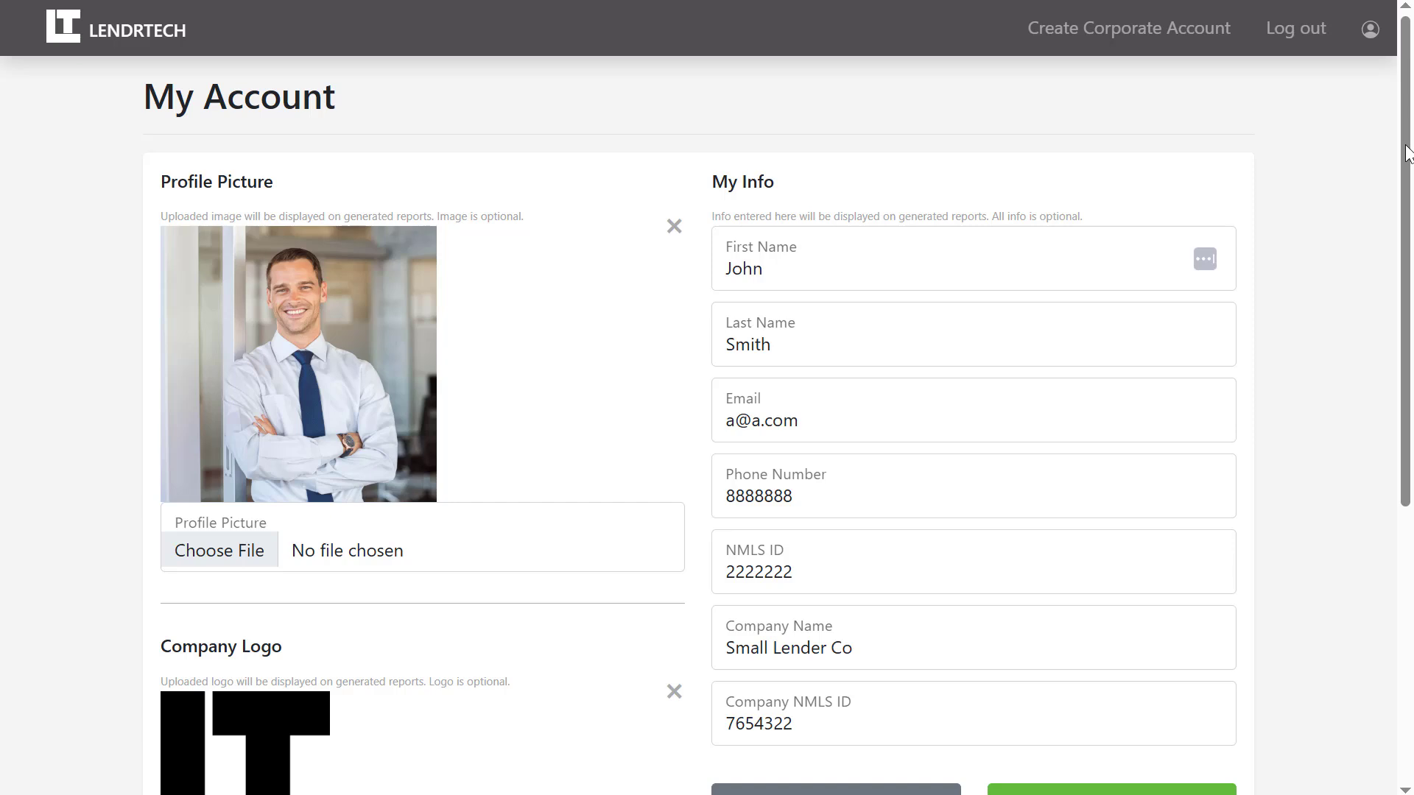
pyautogui.moveTo(1406, 153); pyautogui.dragTo(1410, 418)
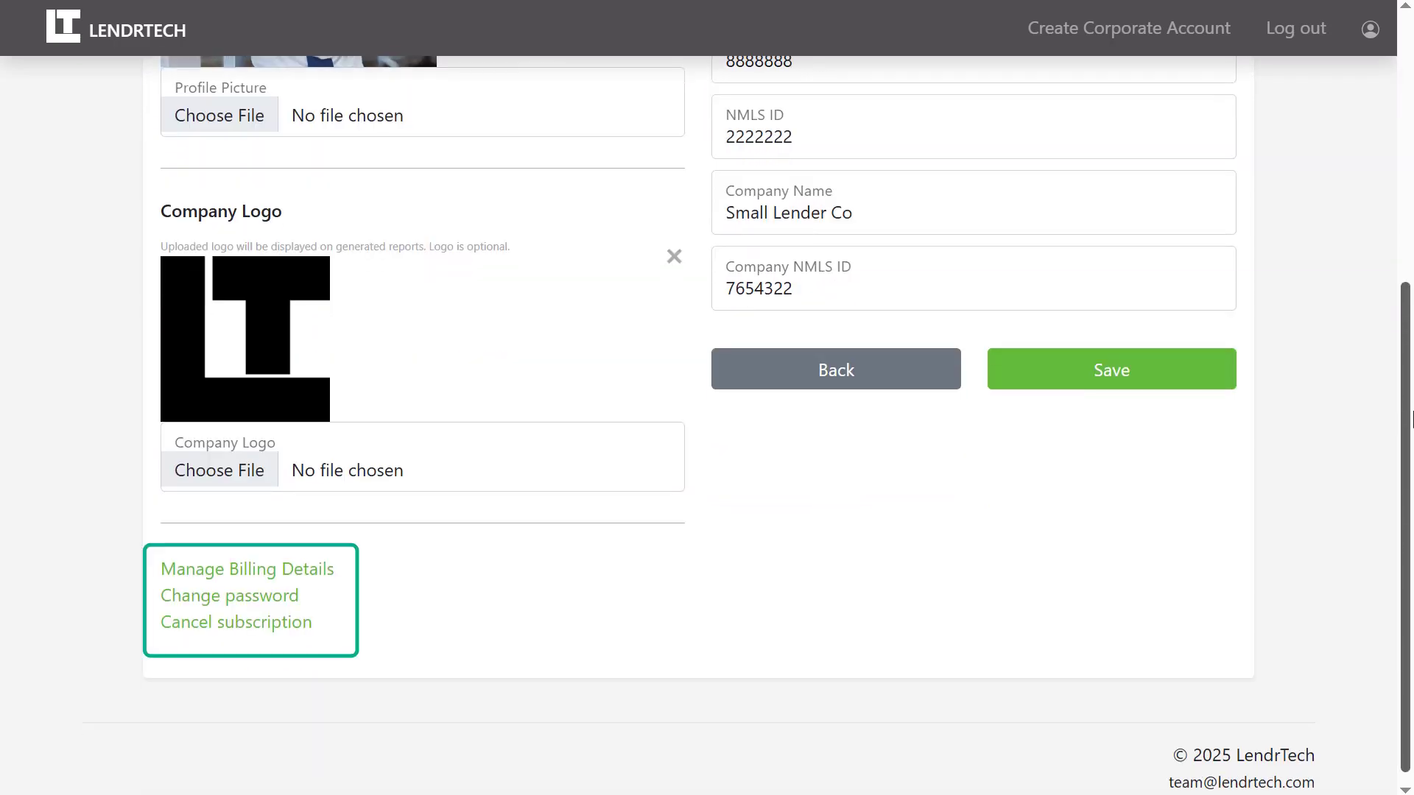